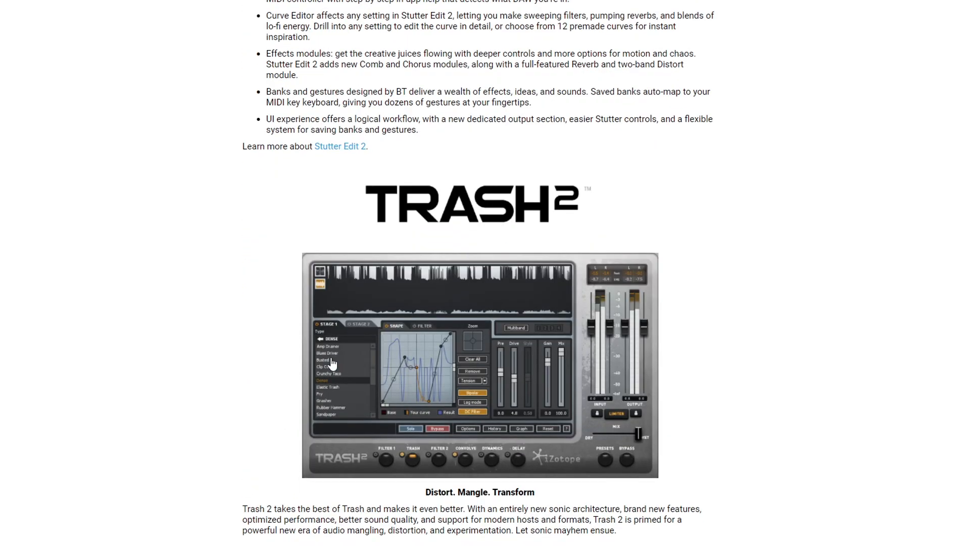
Review the iZotope Community Appreciation Bundle page, covering Stutter Edit 2, Trash 2, Iris 2, BreakTweaker, the Elements Suite, PhoenixVerb and R2.
scroll(262, 359, down, 12)
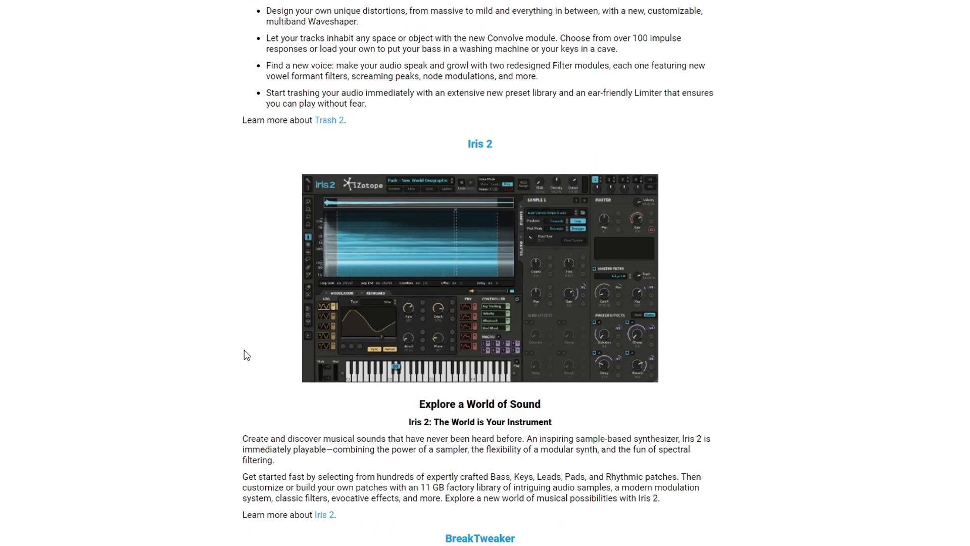
scroll(252, 383, down, 8)
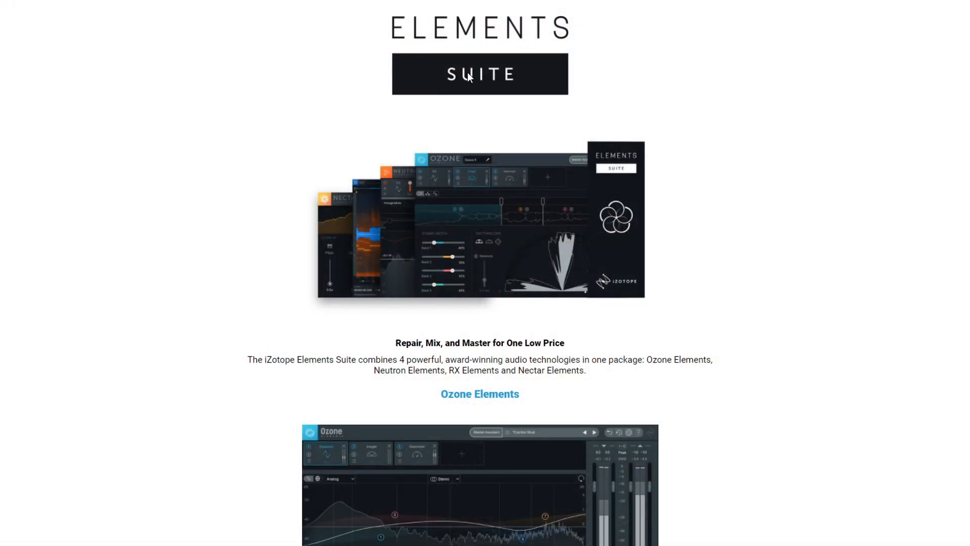
scroll(400, 397, down, 3)
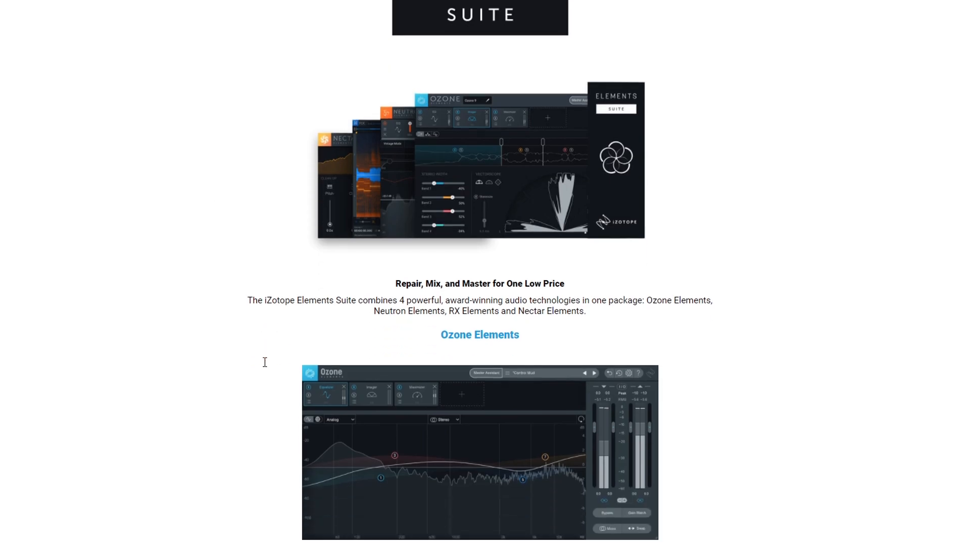
scroll(340, 318, down, 3)
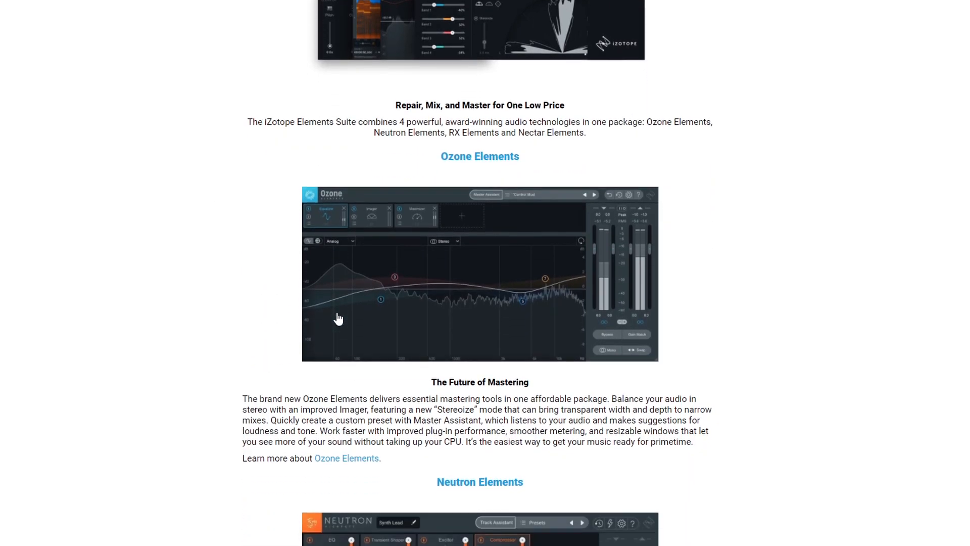
scroll(239, 373, down, 6)
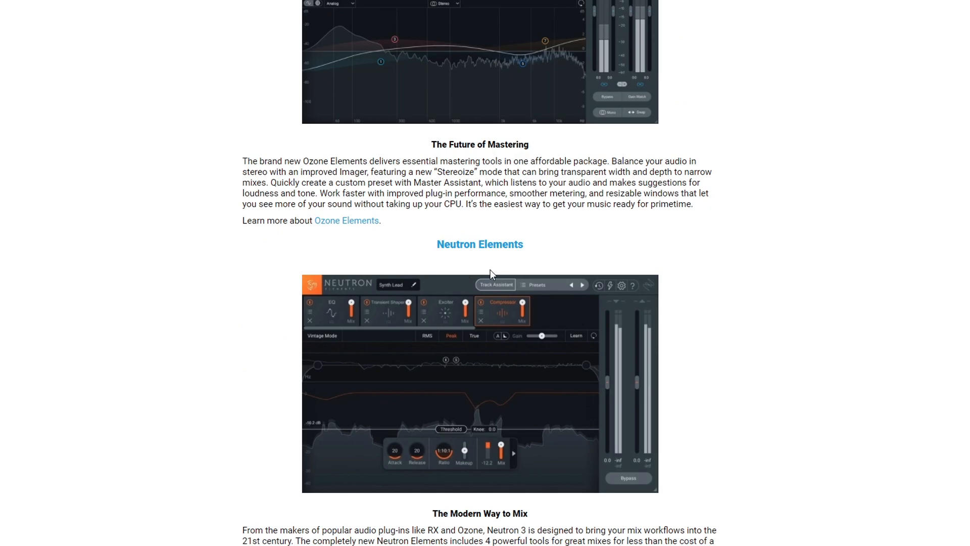
scroll(390, 308, down, 5)
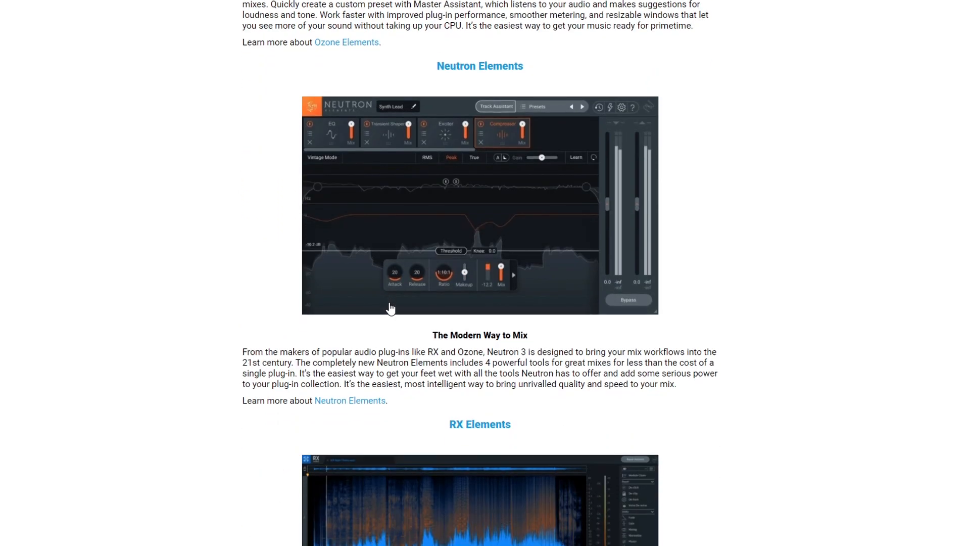
scroll(388, 307, down, 8)
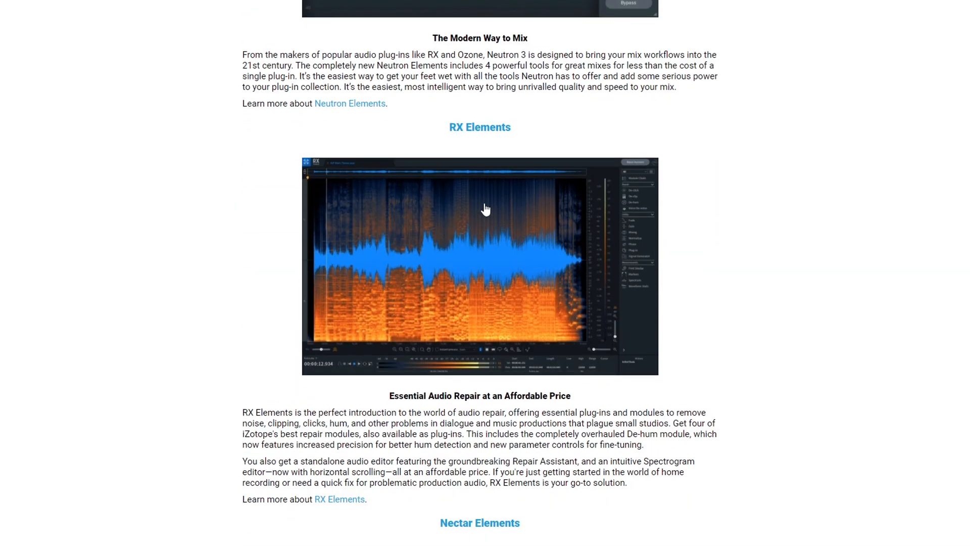
scroll(410, 276, down, 8)
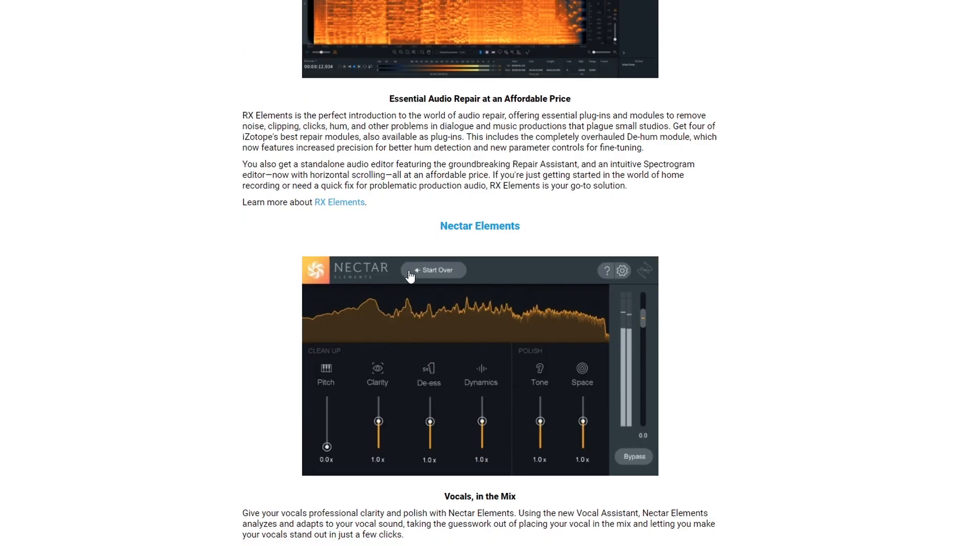
scroll(443, 333, down, 5)
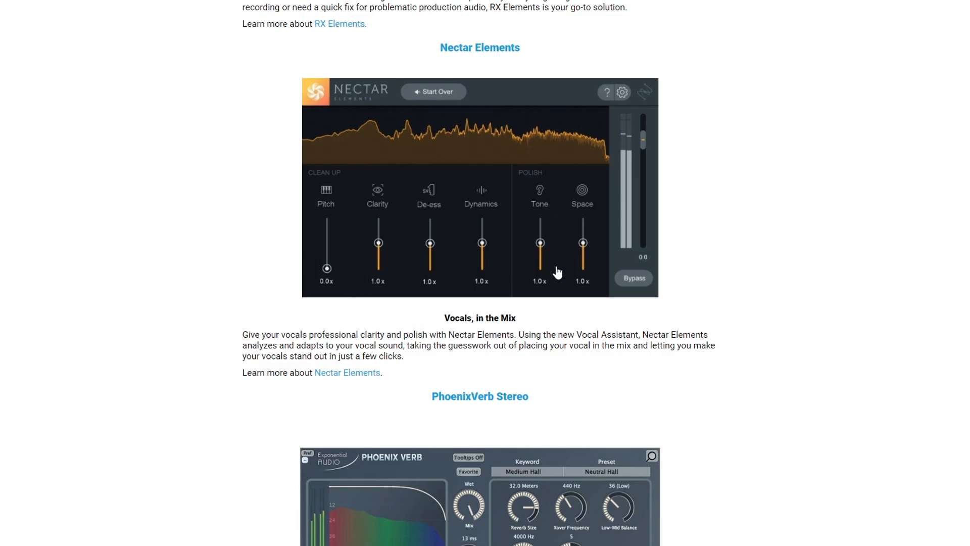
scroll(205, 243, up, 20)
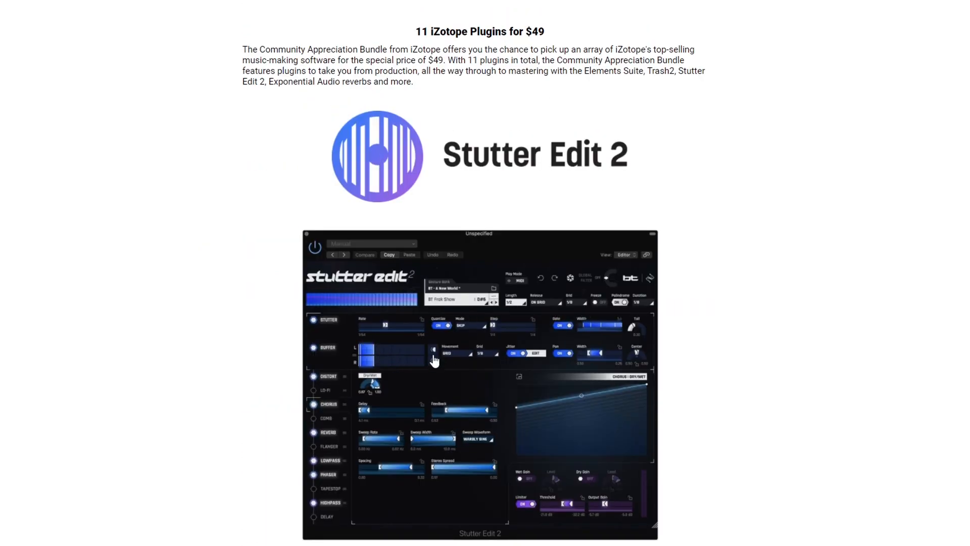
scroll(434, 360, down, 15)
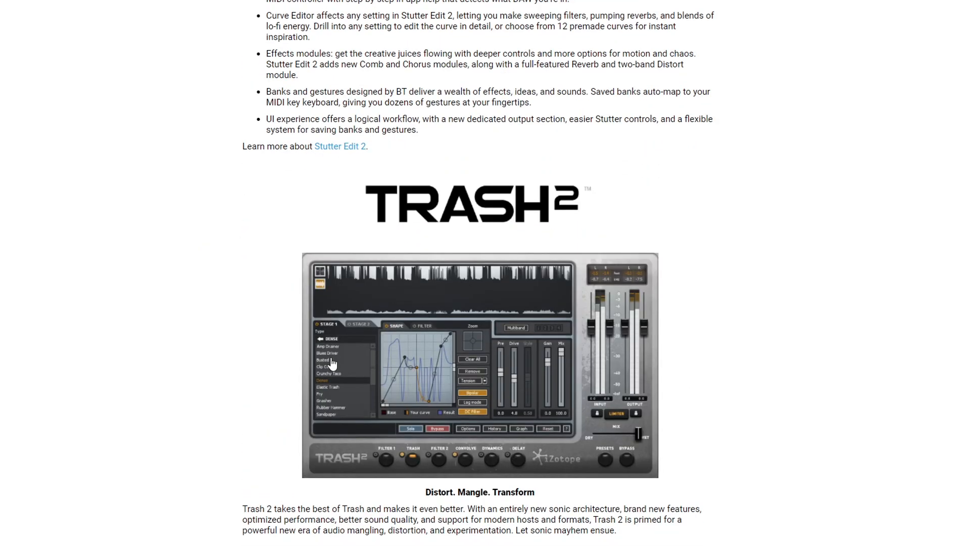
scroll(262, 359, down, 10)
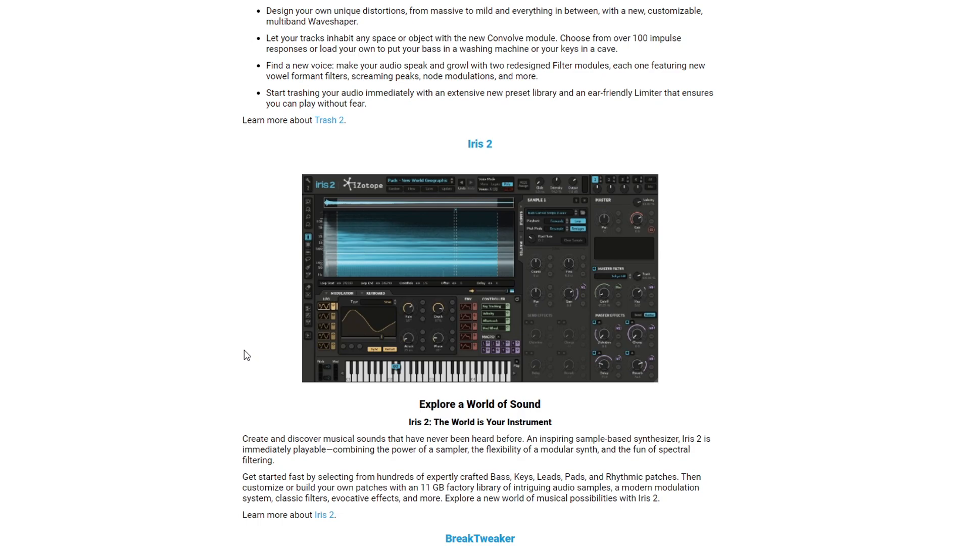
scroll(251, 385, down, 8)
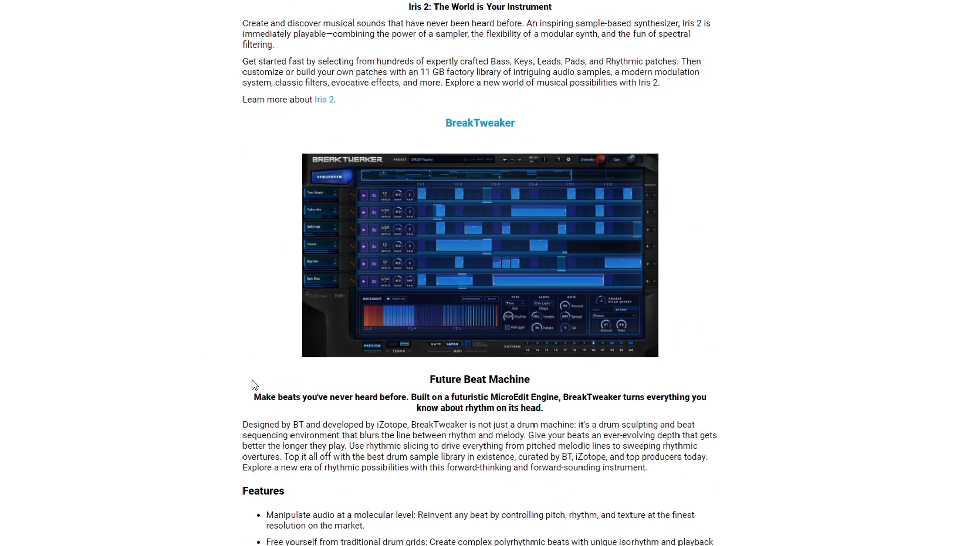
scroll(397, 363, down, 20)
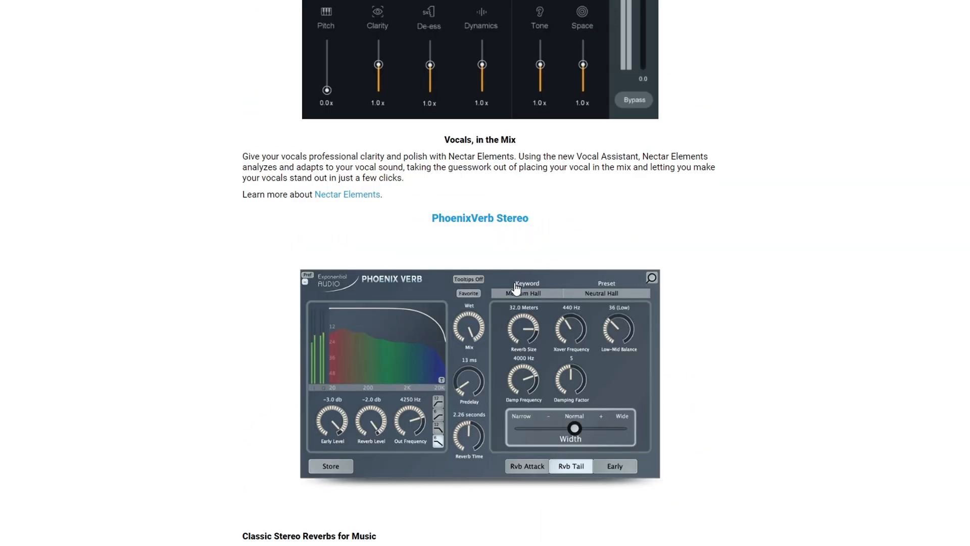
scroll(469, 339, down, 10)
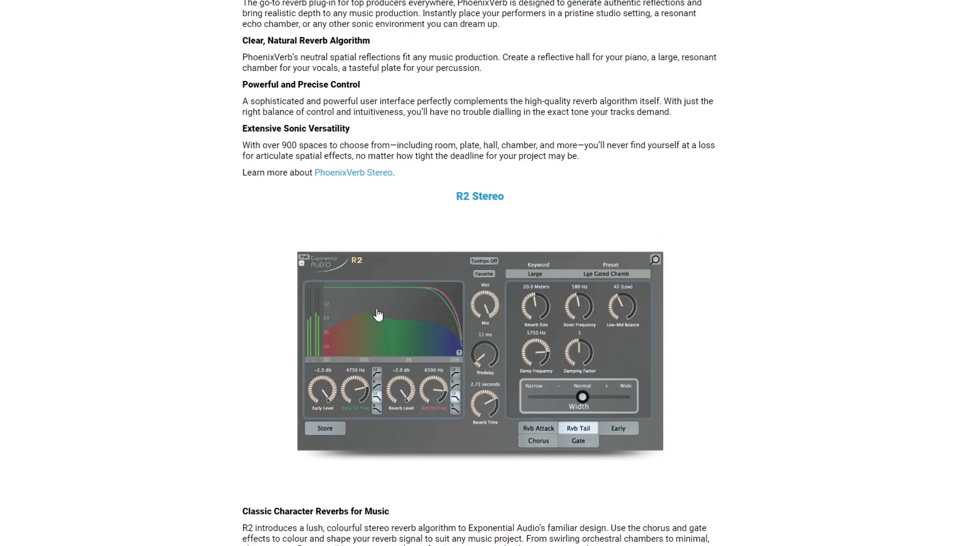
scroll(378, 315, down, 10)
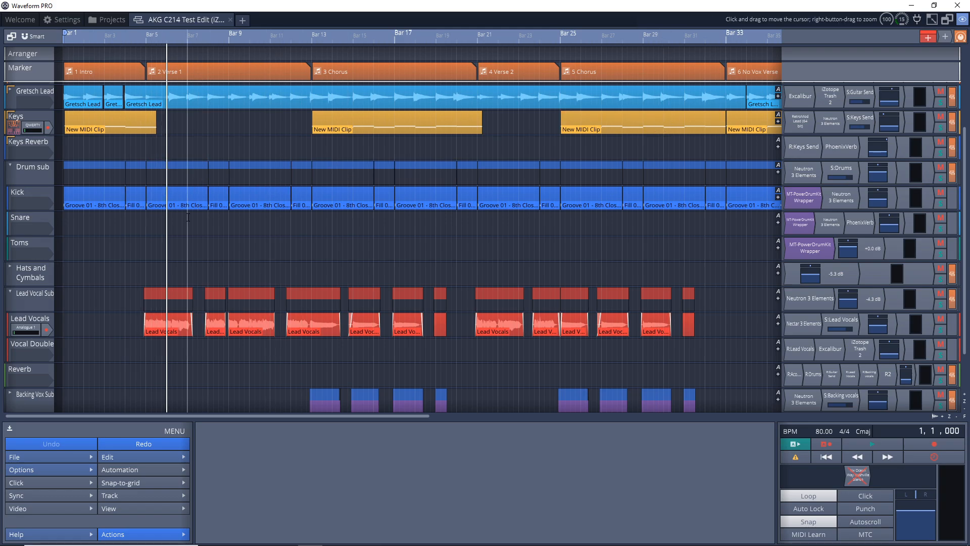
Switch to Waveform PRO and play the full mix from bar 3 through the first verse, with playback stopped at the end.
click(108, 267)
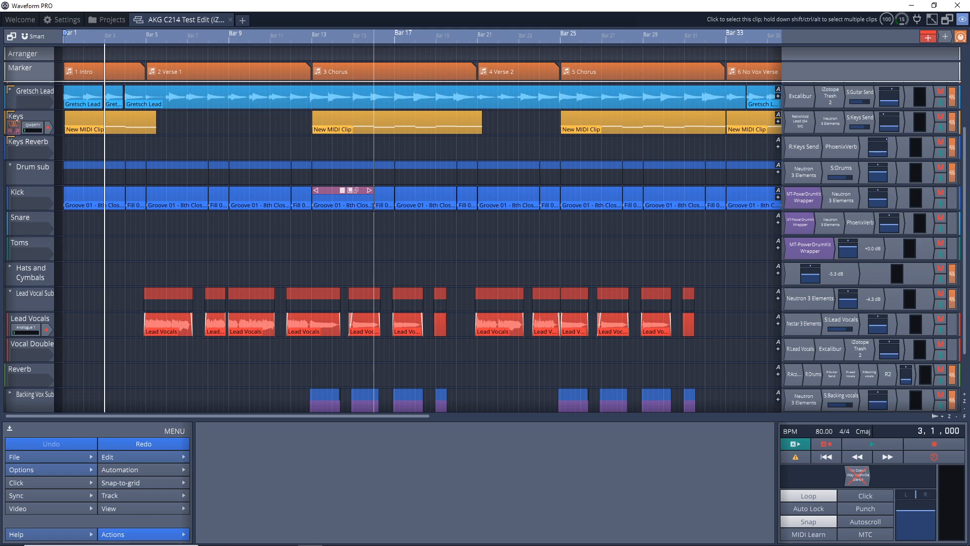
key(space)
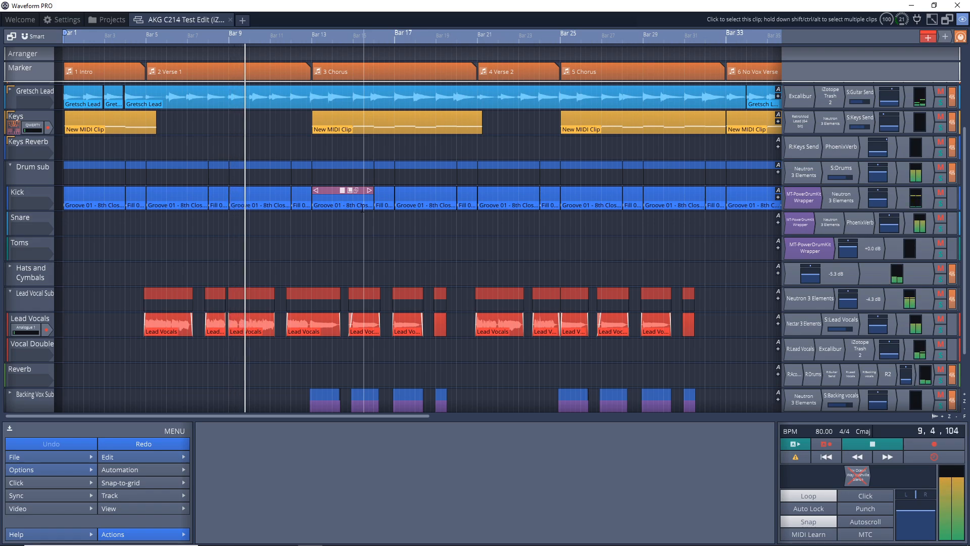
key(space)
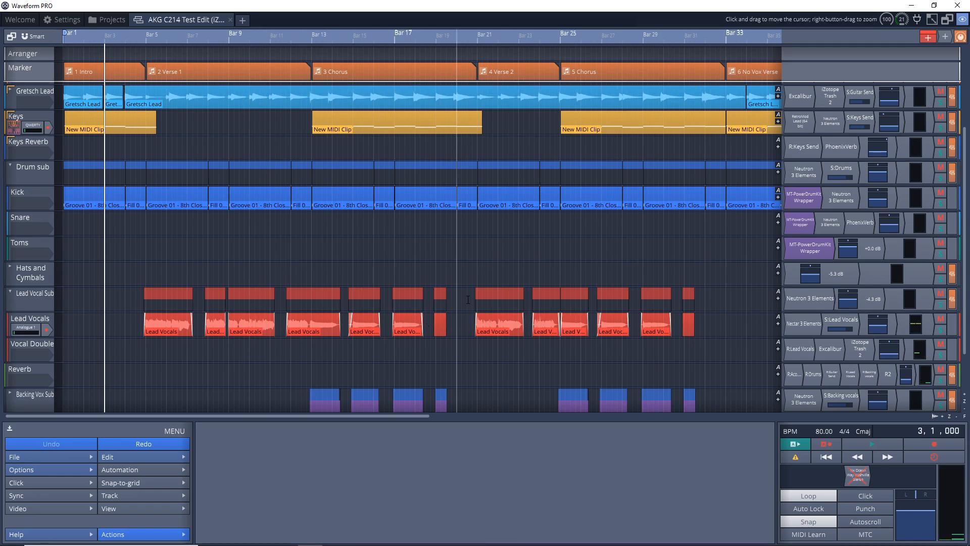
Open the Neutron 3 Elements plugin on the Acoustic Guitar track and look through its global presets without loading one.
scroll(29, 228, up, 5)
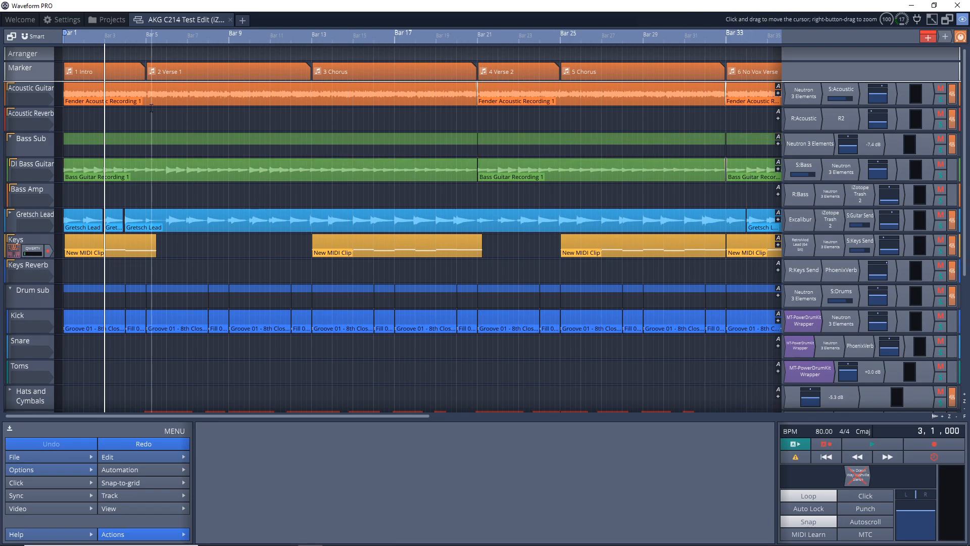
click(41, 91)
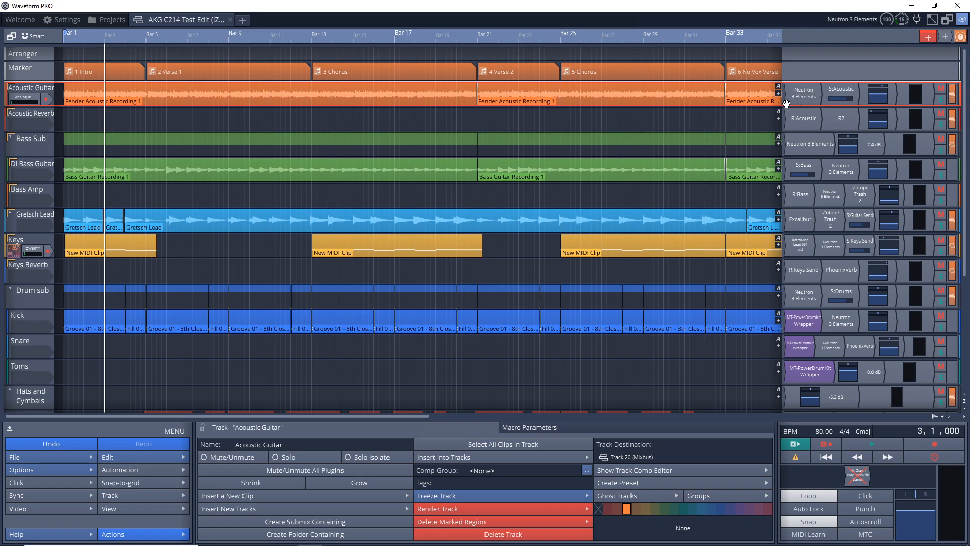
double_click(820, 97)
drag(436, 76, 625, 91)
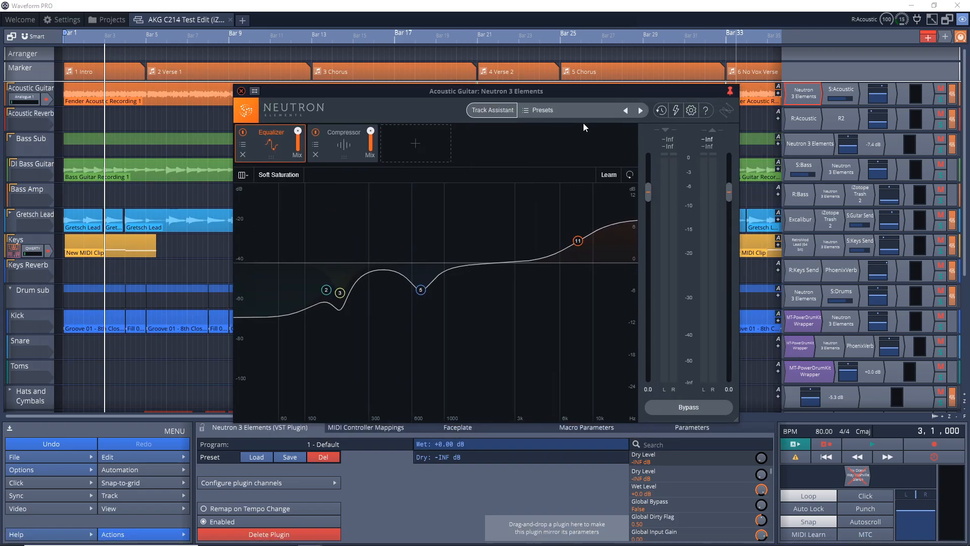
click(526, 113)
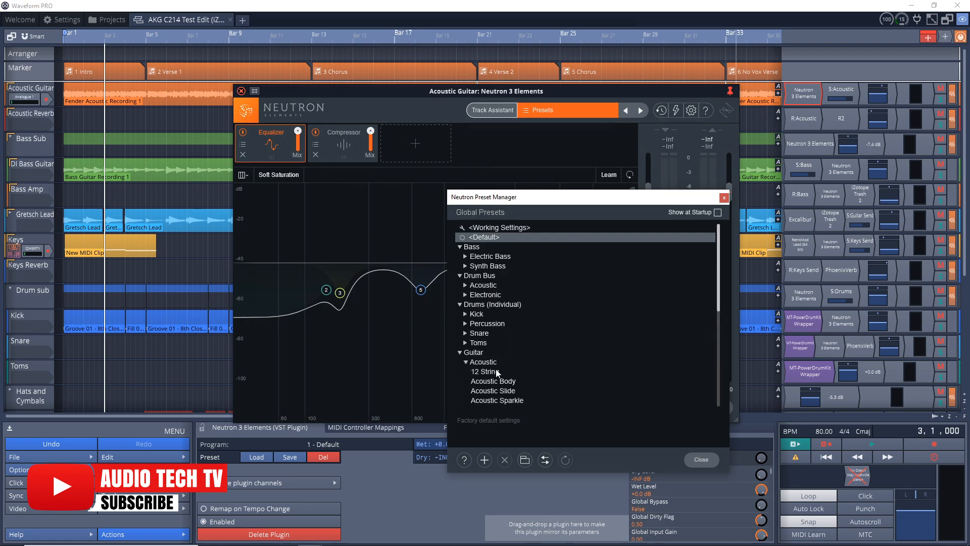
click(726, 198)
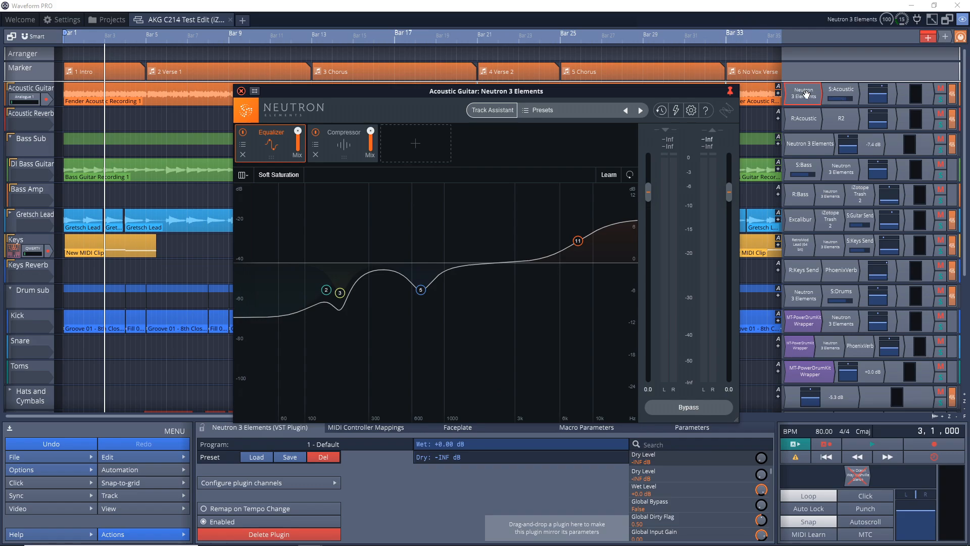
Disable Neutron 3 Elements on the Acoustic Guitar track and audition the soloed guitar from bar 3 without the effect.
right_click(804, 95)
click(814, 118)
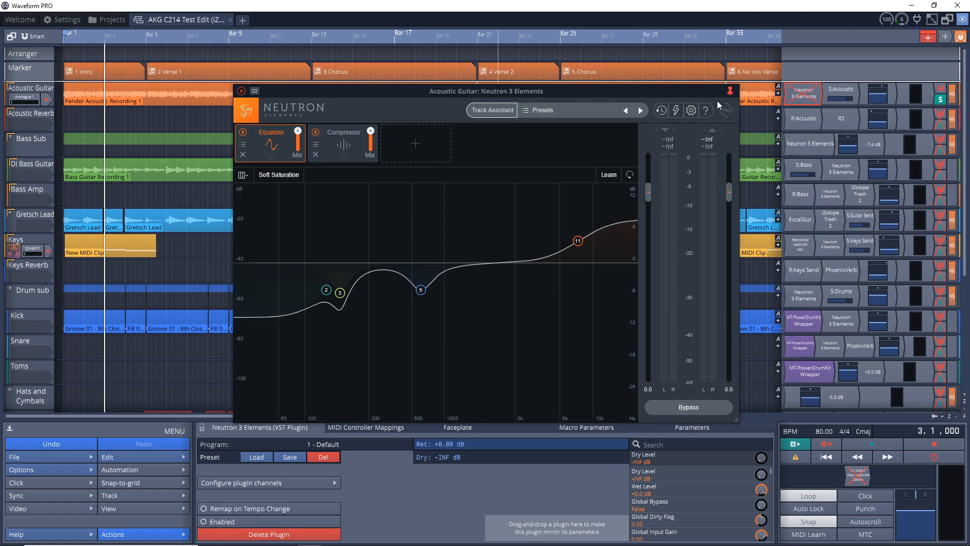
key(space)
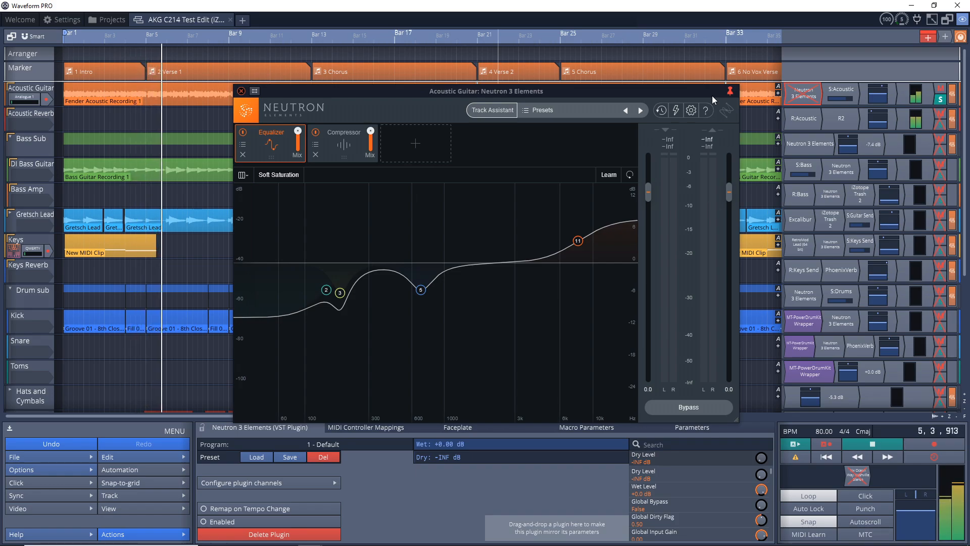
key(space)
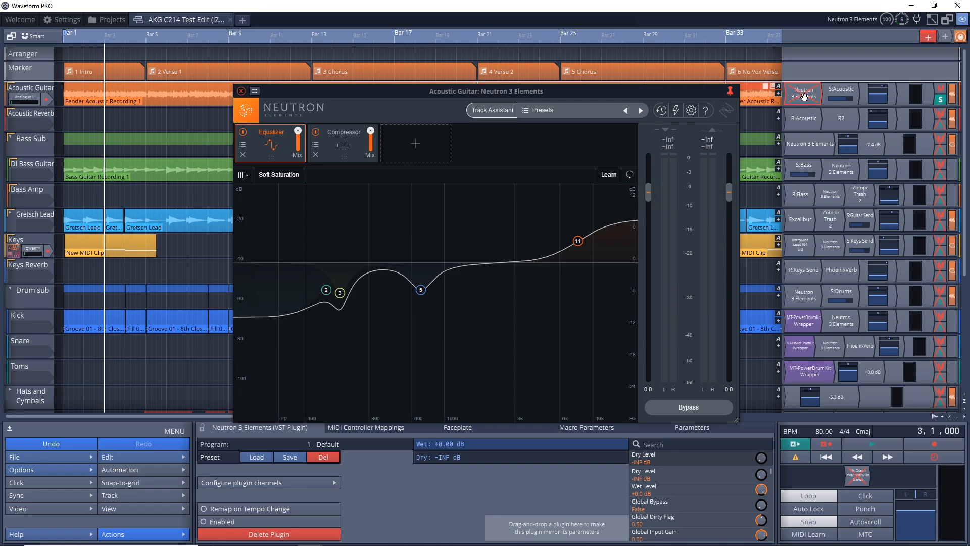
Re-enable Neutron 3 Elements on the Acoustic Guitar track and audition the soloed guitar from bar 3 with the effect.
right_click(804, 96)
click(810, 114)
key(space)
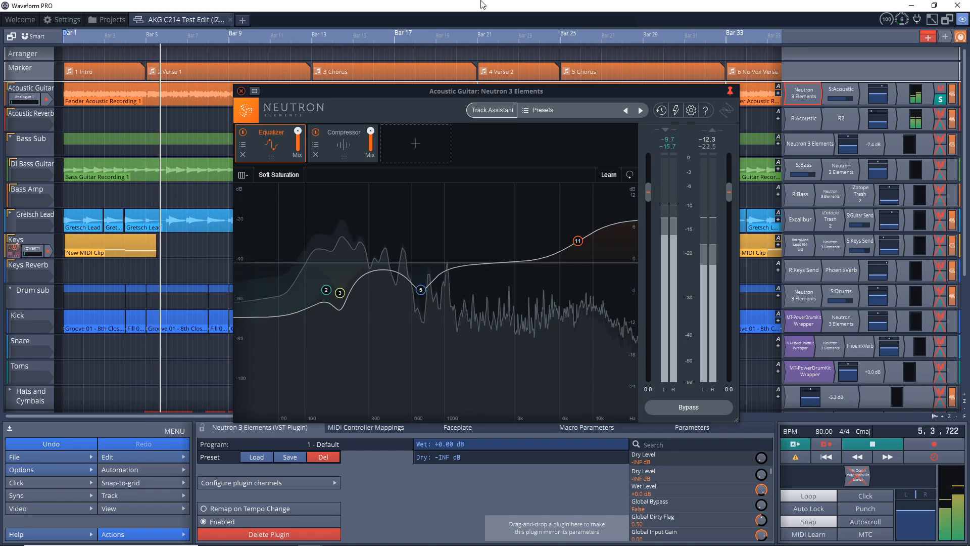
key(space)
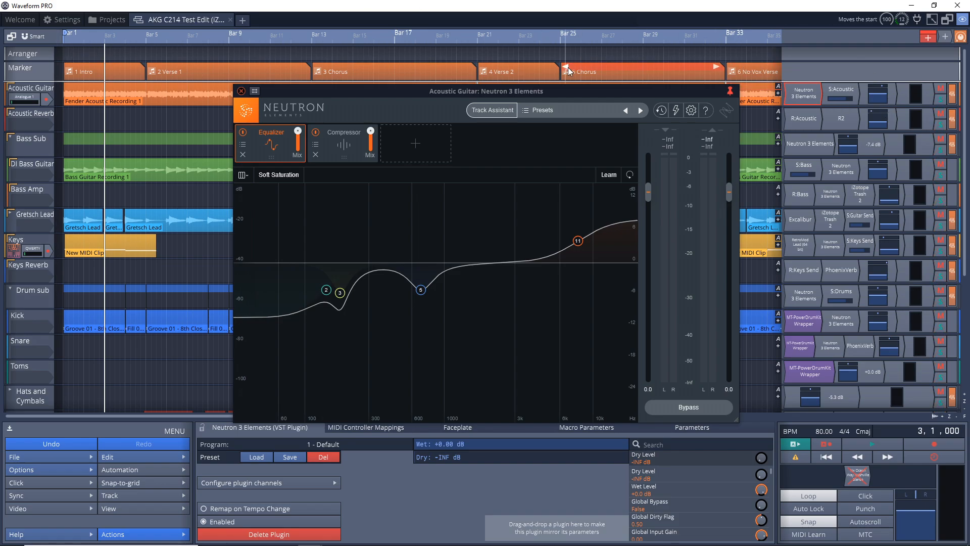
Disable Neutron 3 Elements on the Acoustic Guitar track and play the full mix from bar 1.
right_click(808, 96)
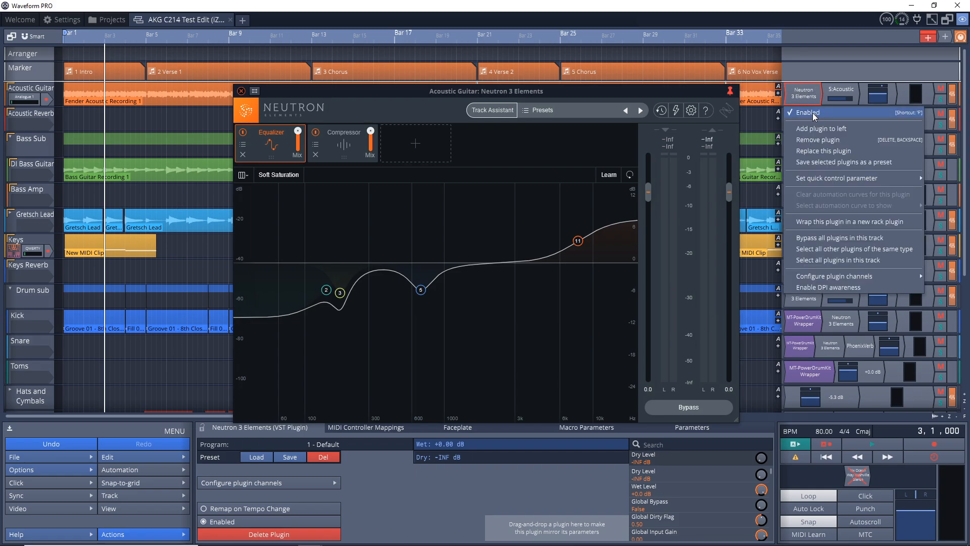
click(814, 113)
key(space)
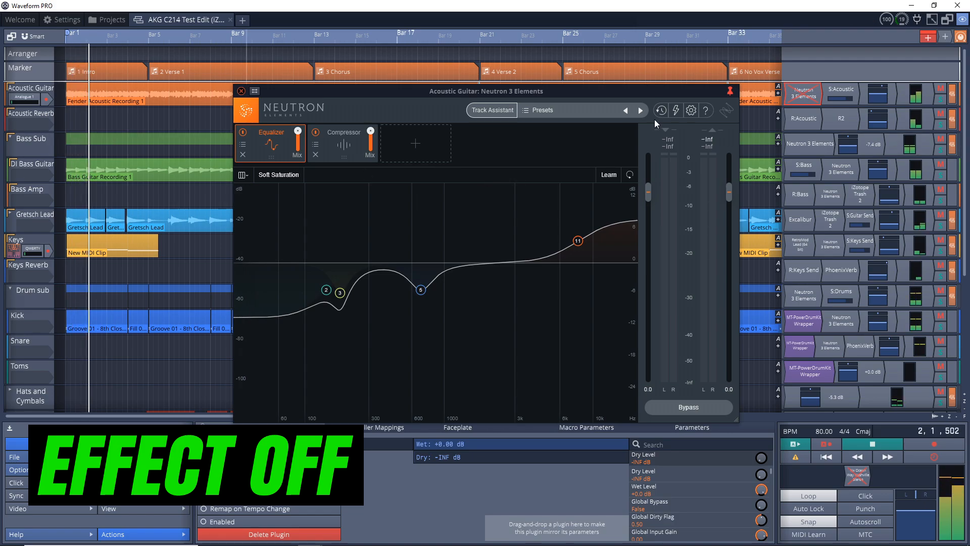
Re-enable the Acoustic Guitar's Neutron 3 Elements during full-mix playback, and close its plugin window once playback is stopped.
right_click(809, 95)
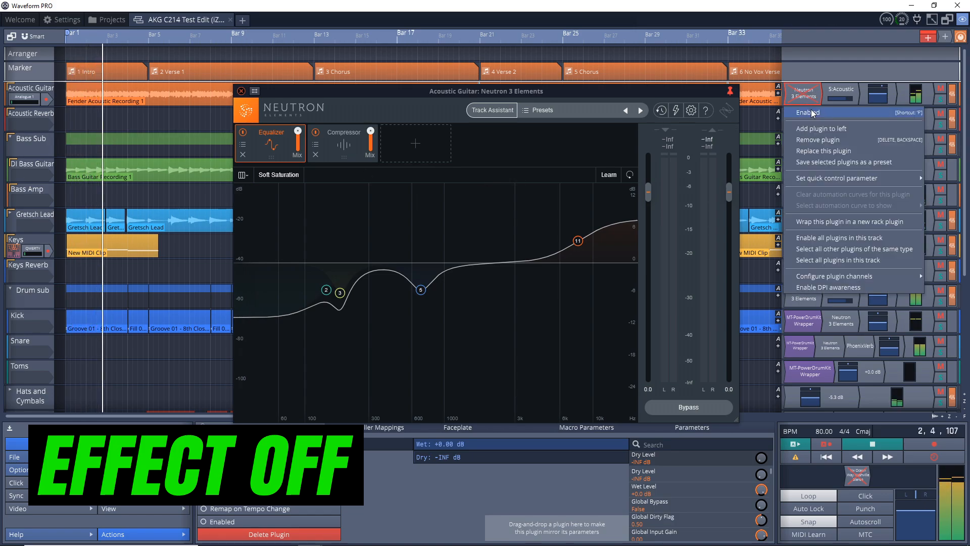
click(812, 113)
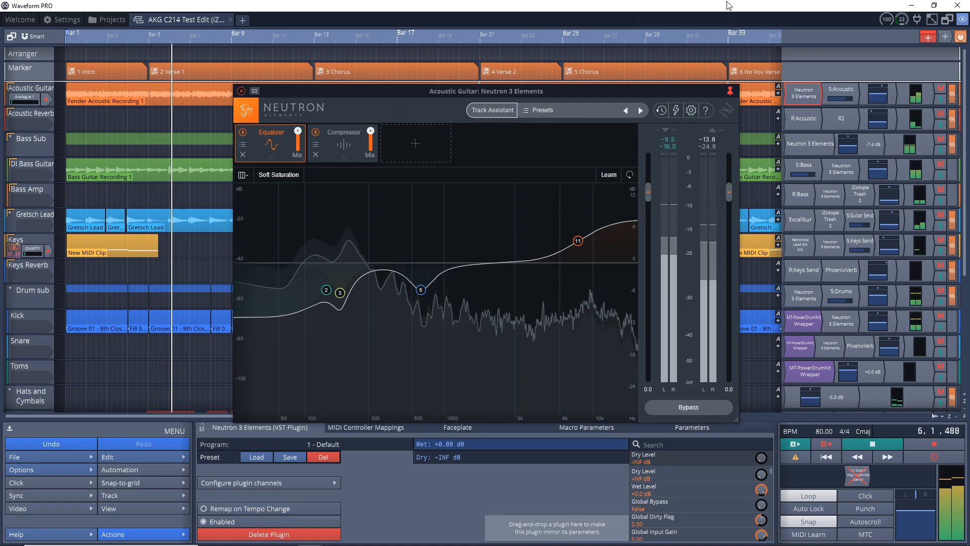
key(space)
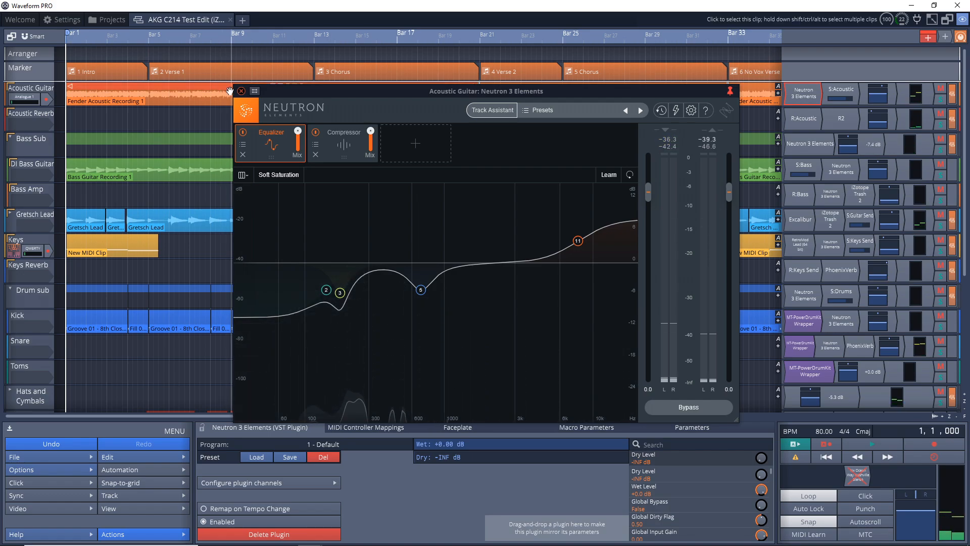
click(241, 91)
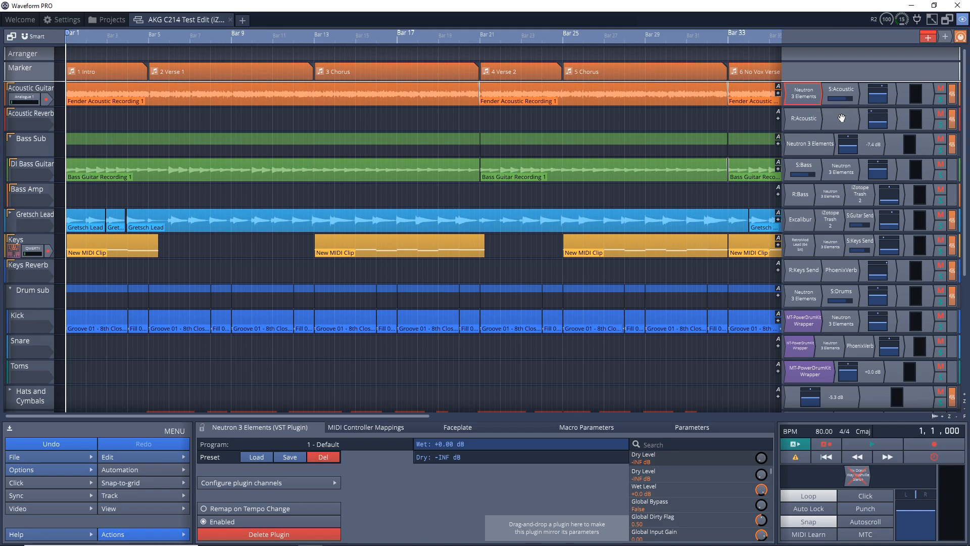
Open R2 on the Acoustic Reverb track and review its keyword list and Guitar presets, keeping Rich Gated Guit Hall (Wide).
double_click(841, 118)
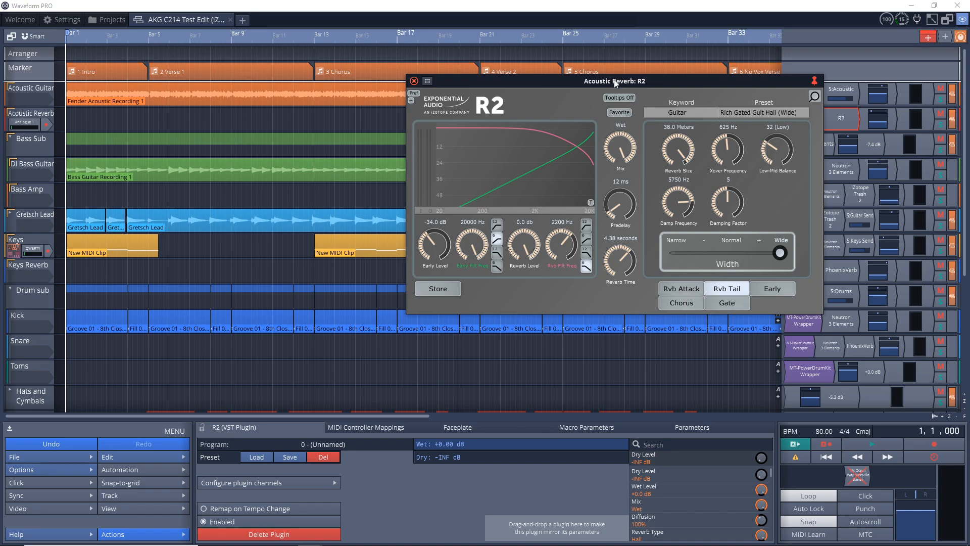
drag(614, 80, 497, 97)
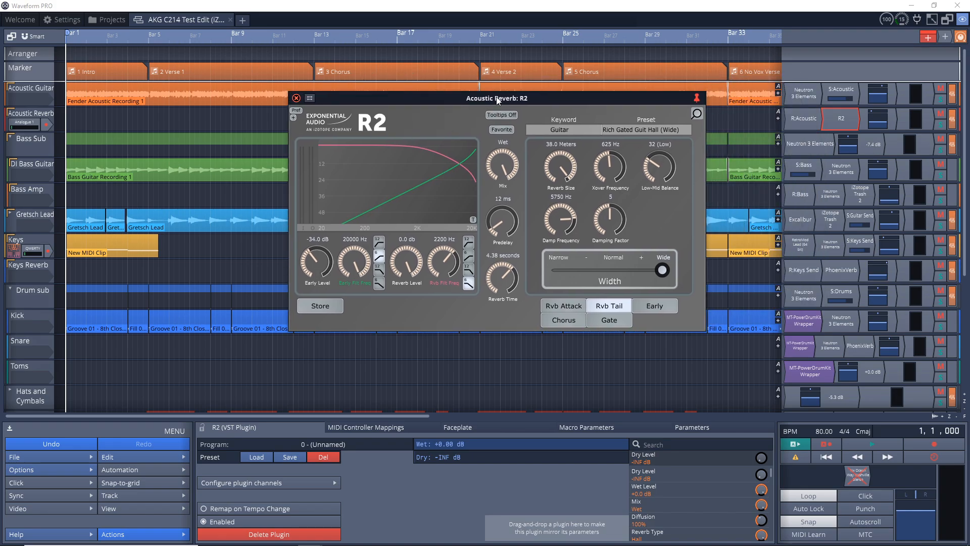
click(558, 130)
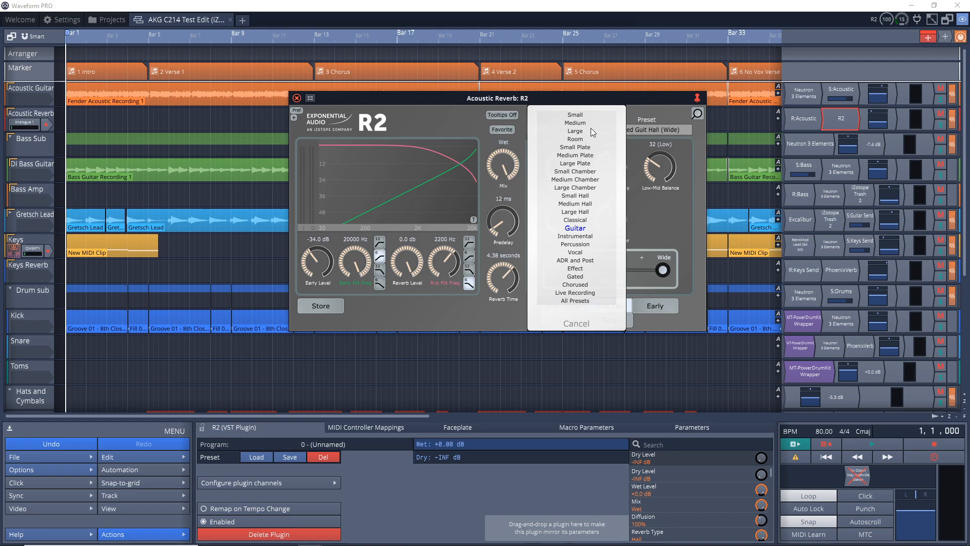
click(581, 322)
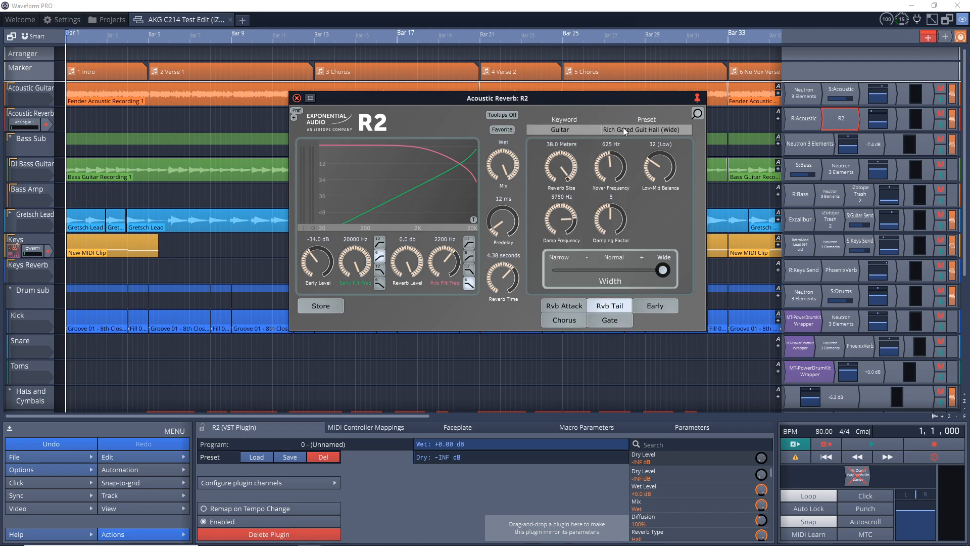
click(627, 129)
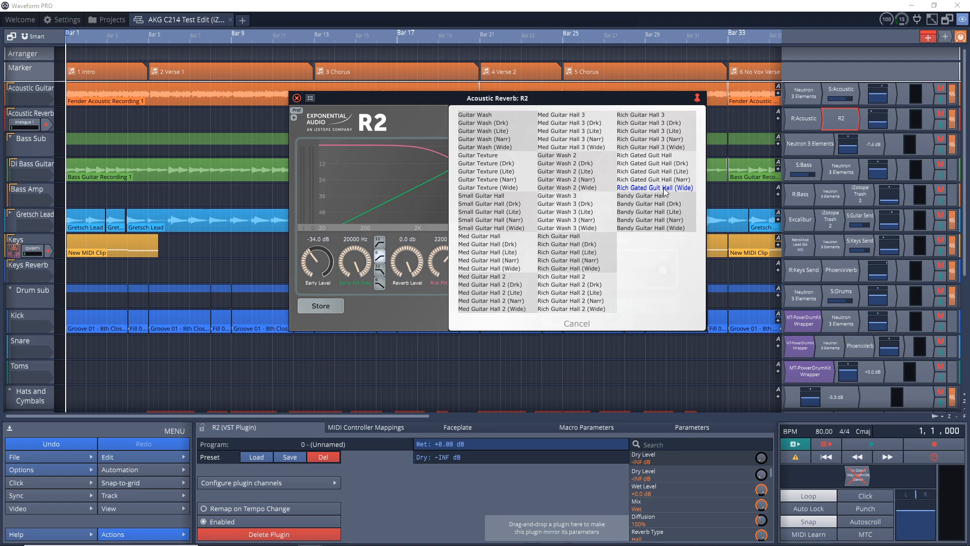
click(577, 324)
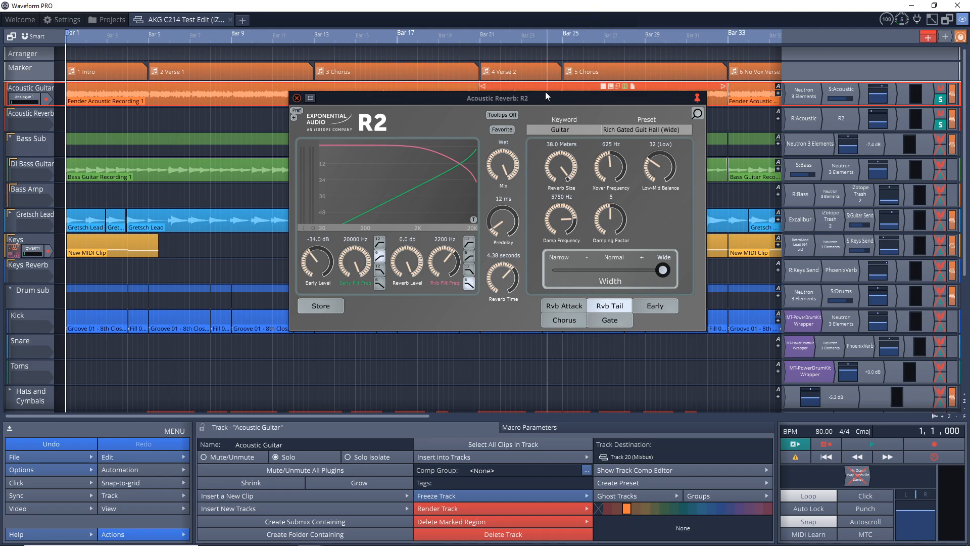
Play the soloed acoustic tracks from bar 1, toggling the Acoustic Reverb track's mute to compare the guitar with and without R2.
key(space)
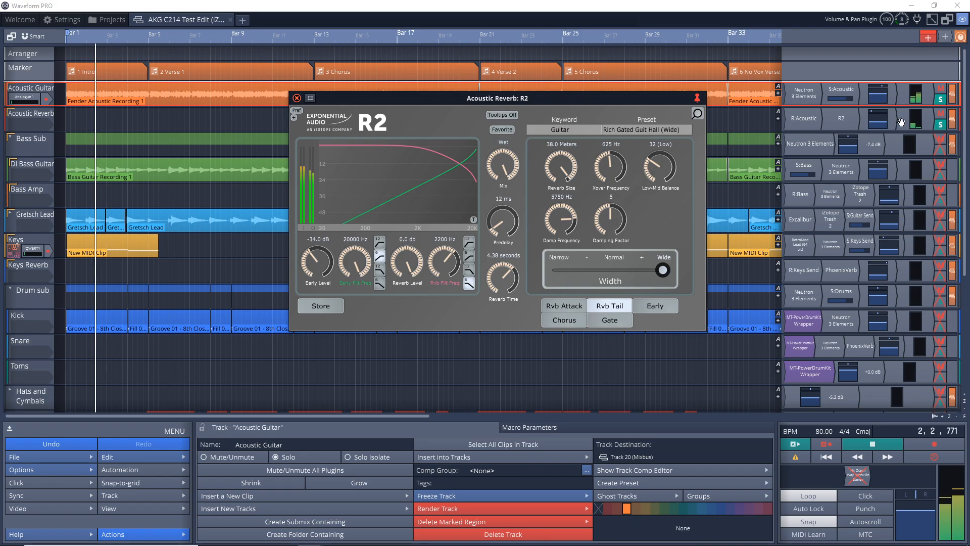
click(942, 114)
click(942, 114)
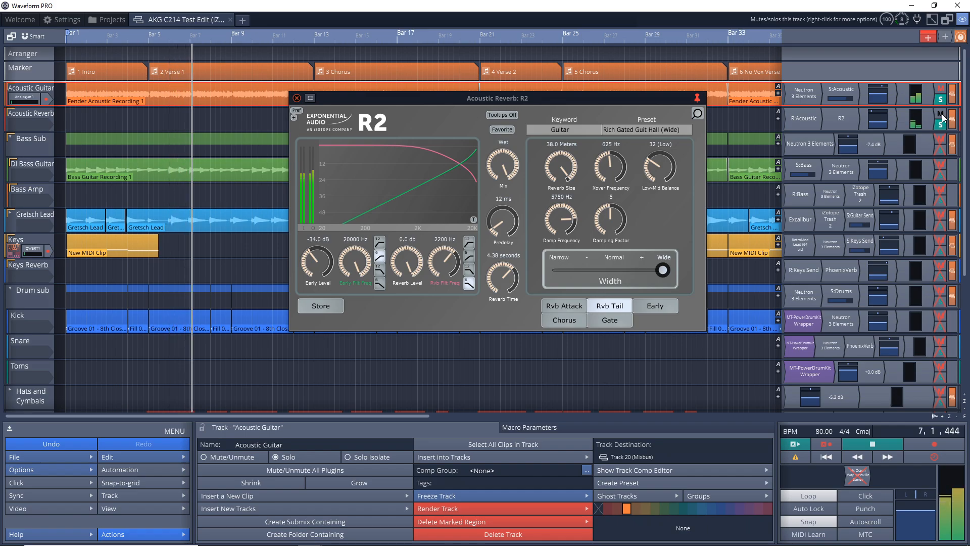
key(space)
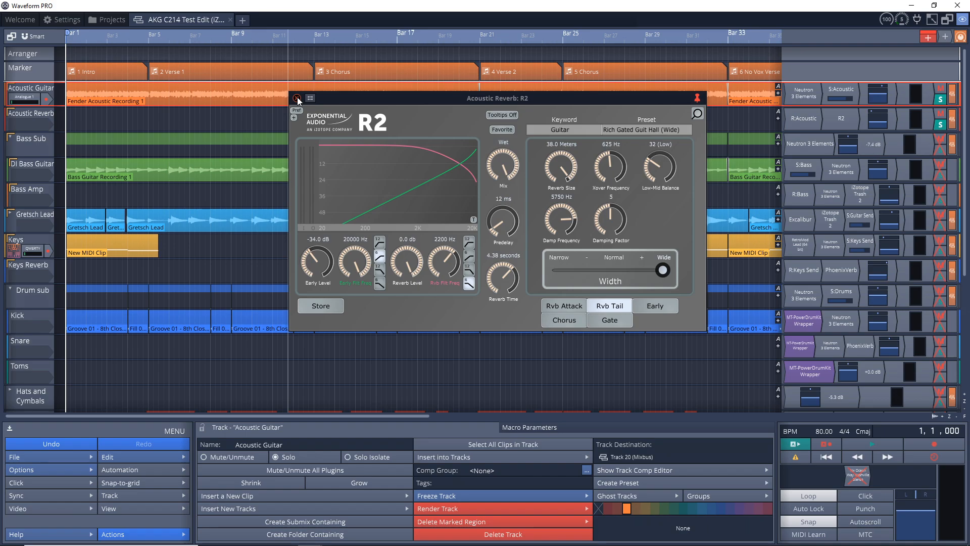
Unsolo the Acoustic Guitar and Acoustic Reverb tracks and close the R2 plugin window.
click(941, 103)
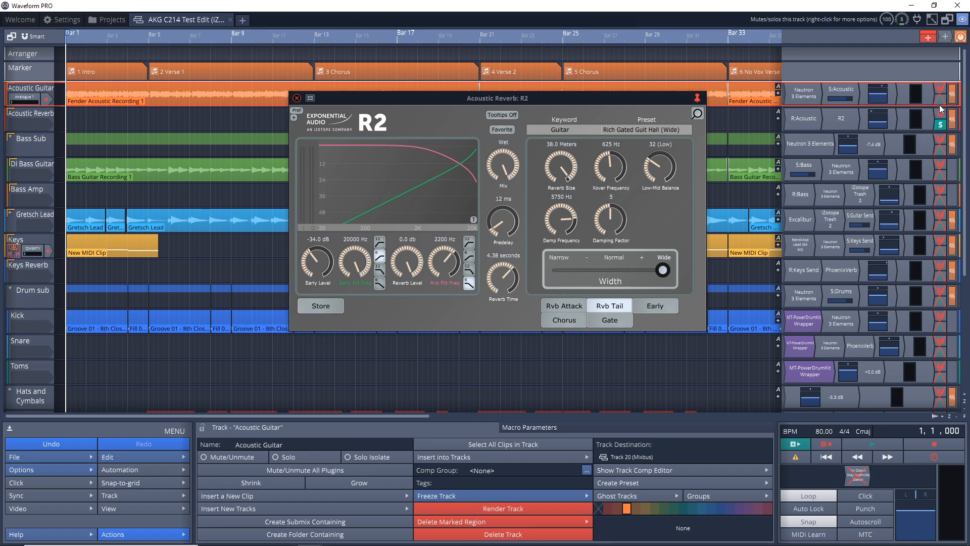
click(37, 140)
click(297, 98)
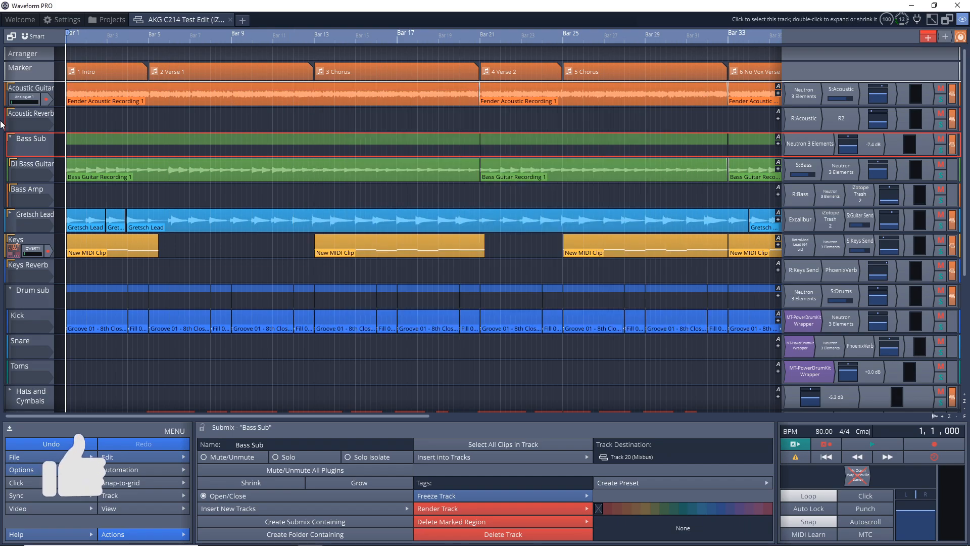
Collapse the Bass Sub submix, solo it, and expand it again to show its bass tracks.
double_click(24, 140)
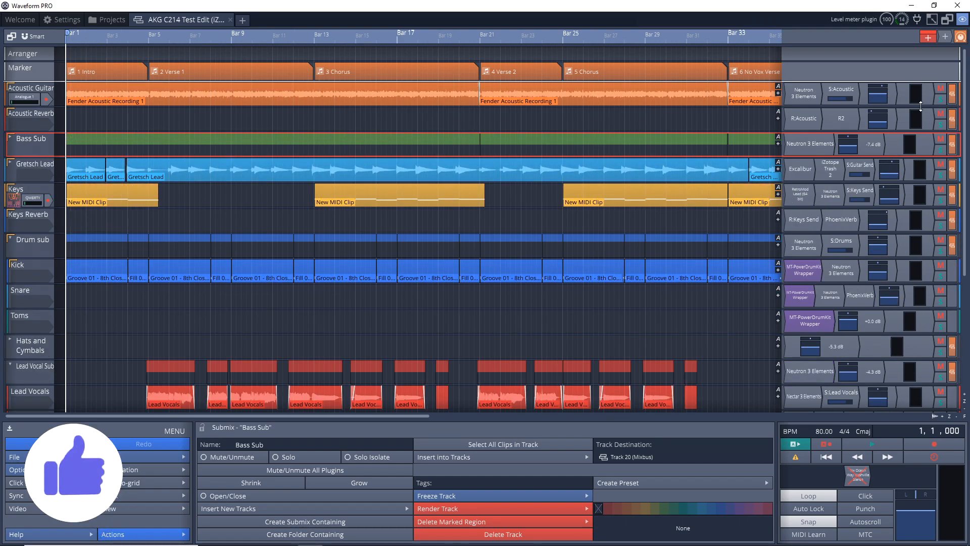
click(940, 149)
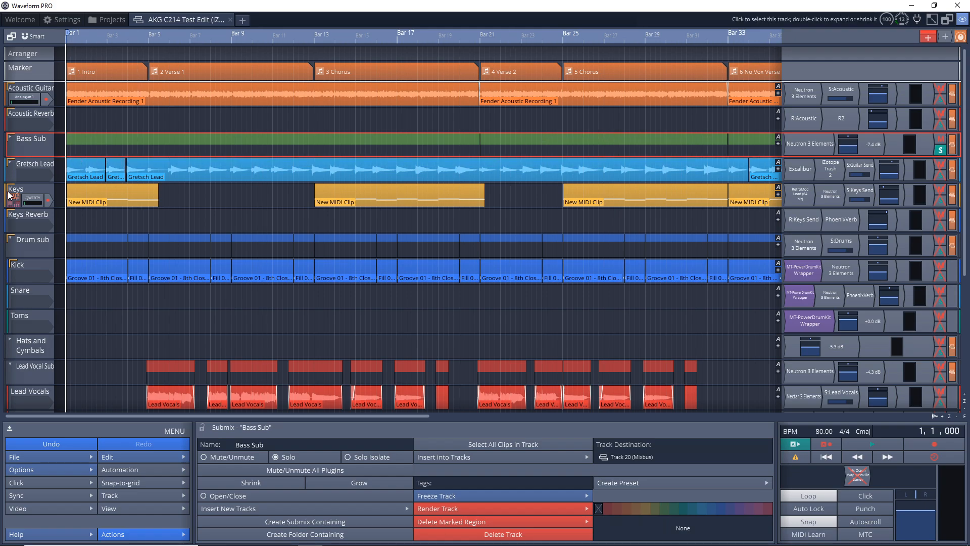
double_click(25, 142)
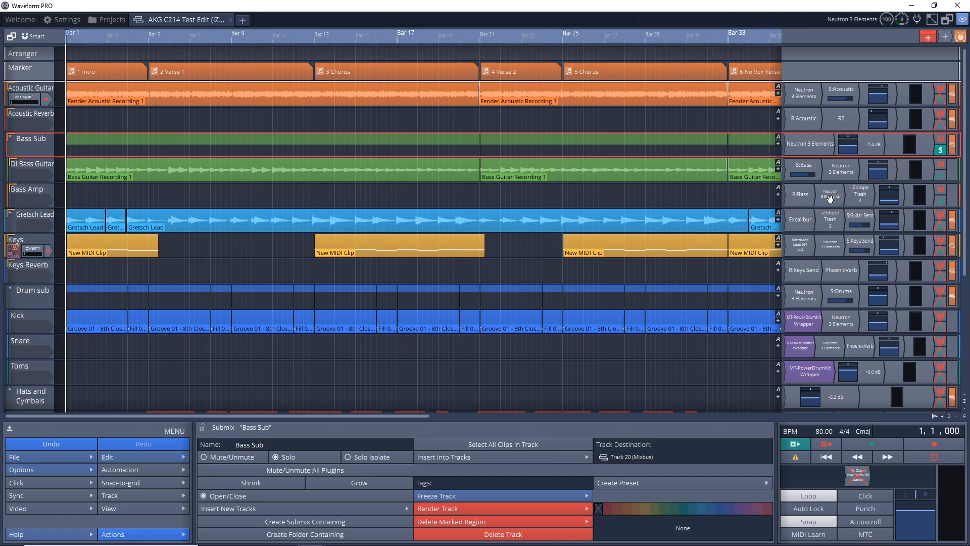
Open iZotope Trash 2 on the Bass Amp track, dismiss its preset manager to view the Convolve settings, and close the plugin.
double_click(861, 196)
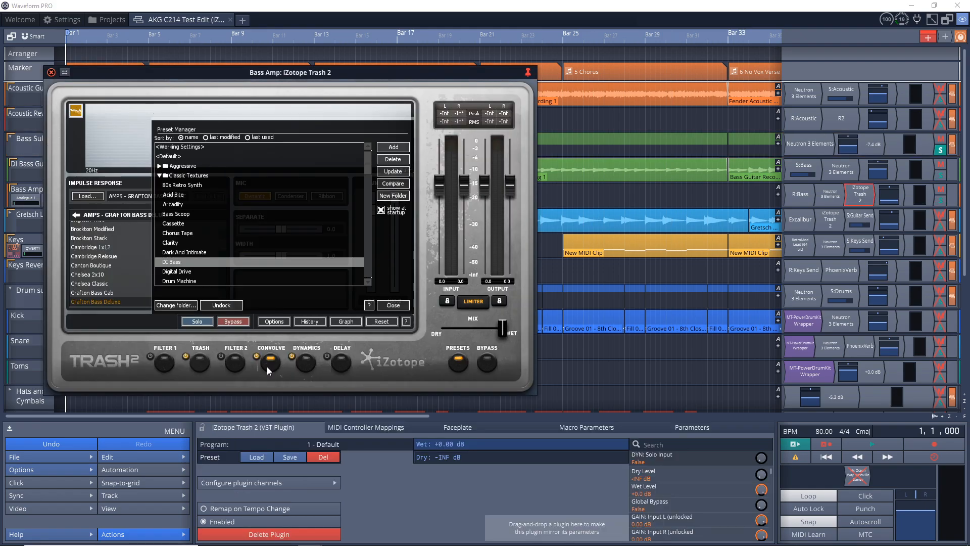
click(392, 306)
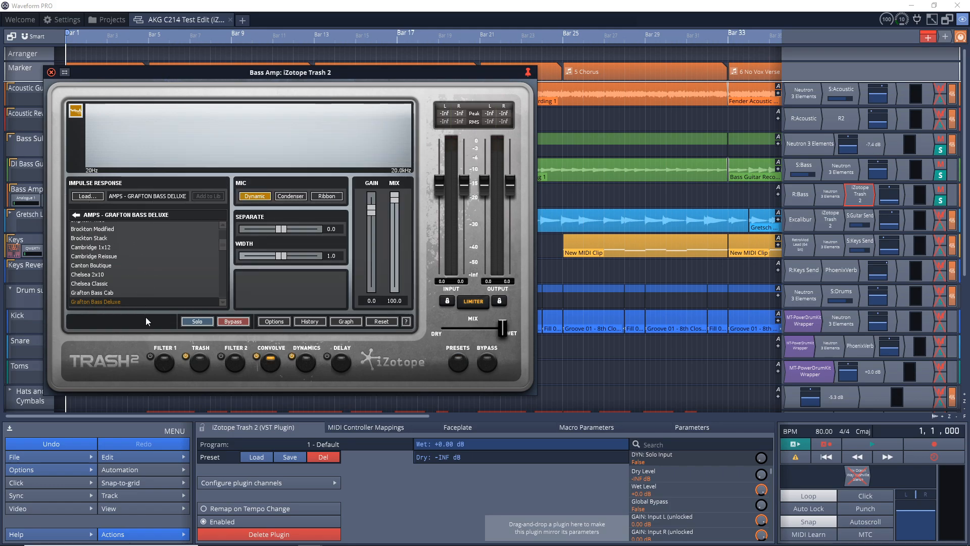
click(51, 72)
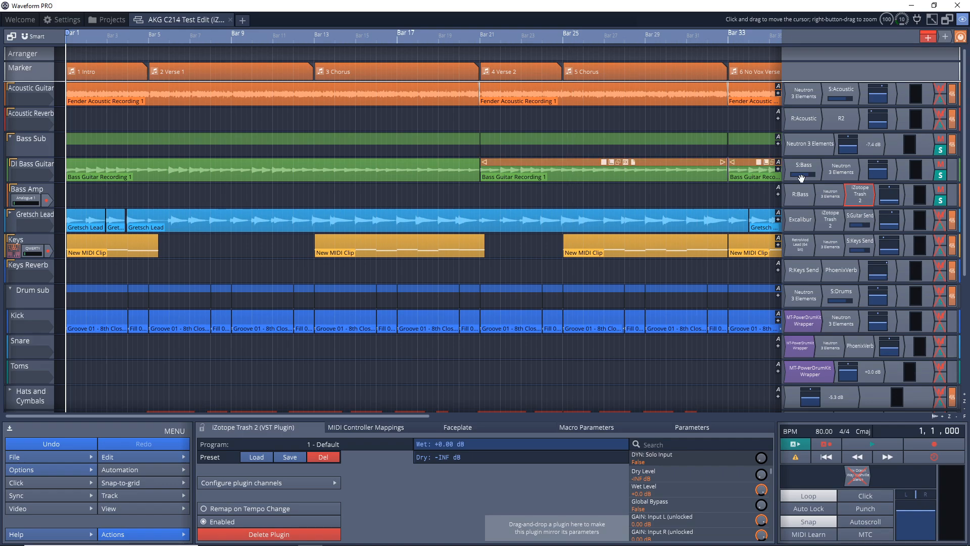
Examine the DI Bass Guitar's Neutron 3 Elements equalizer, and audition the soloed bass from bar 1 with Bass Amp muted.
double_click(838, 171)
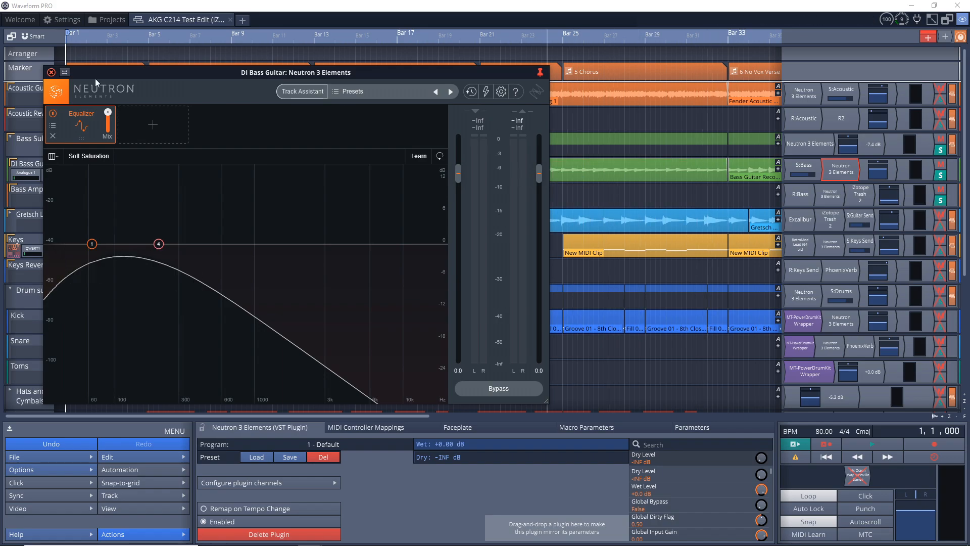
click(51, 72)
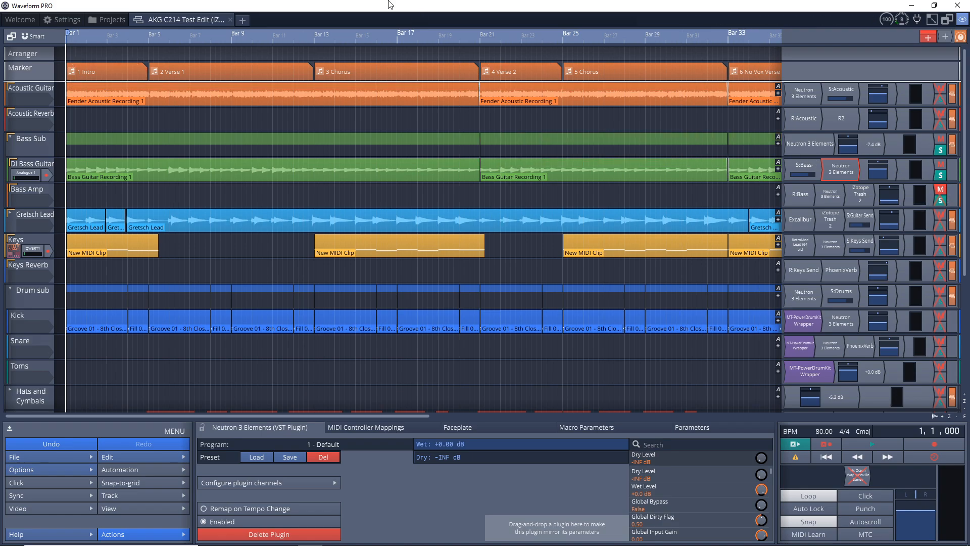
key(space)
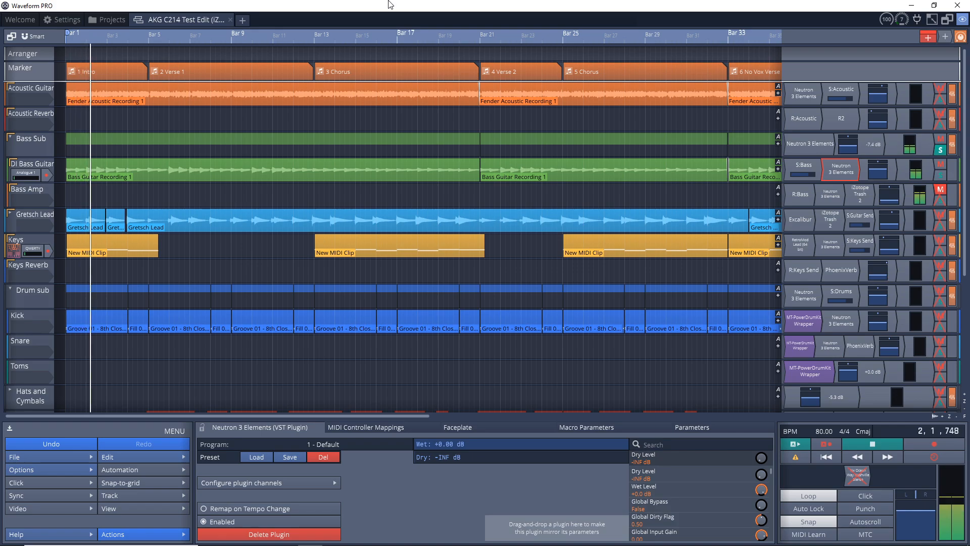
key(space)
click(471, 121)
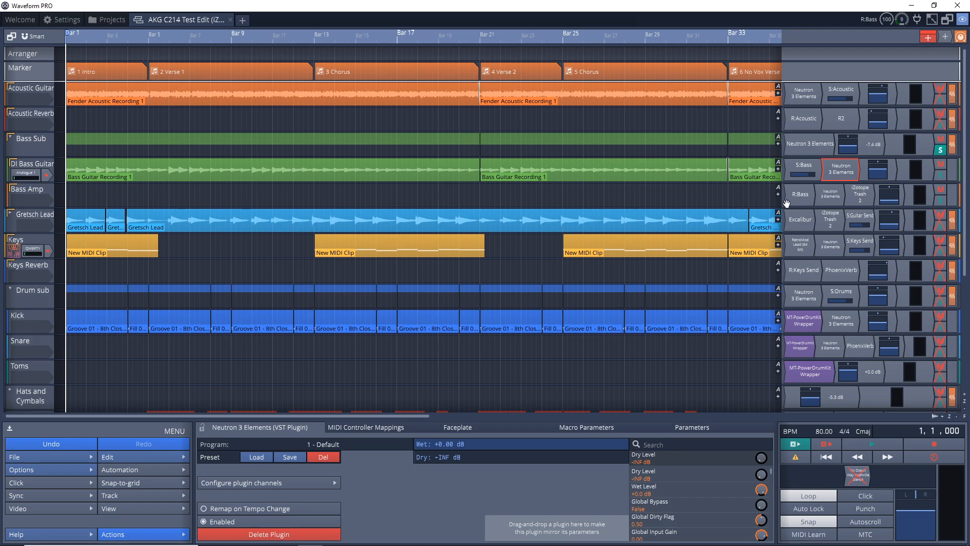
Examine the Bass Amp's Neutron 3 Elements equalizer, and play the soloed bass submix from bar 1 while toggling the Bass Amp mute.
double_click(827, 197)
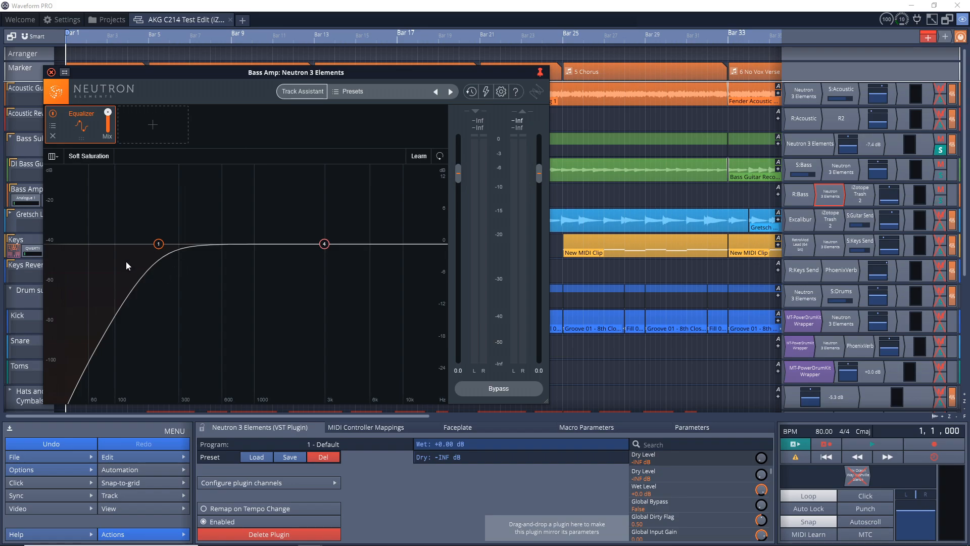
click(51, 72)
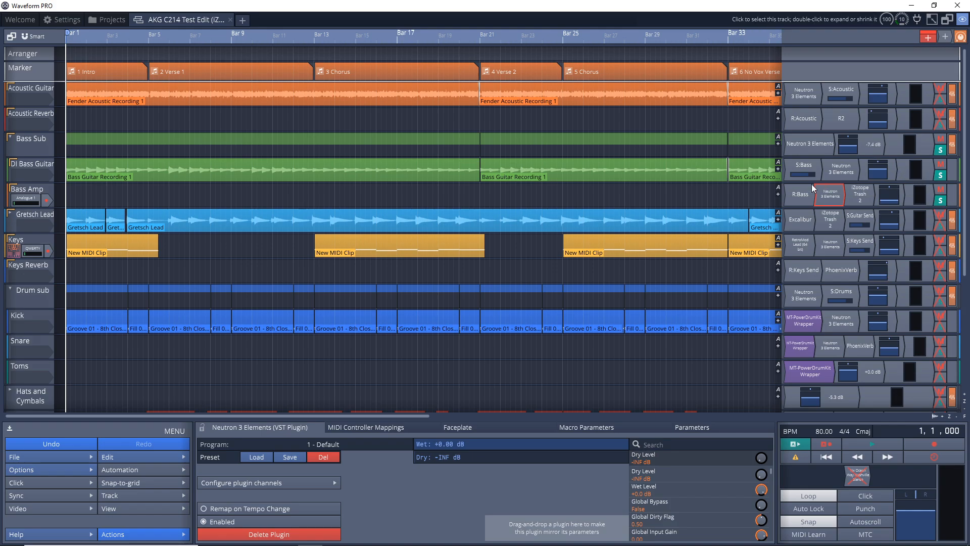
key(space)
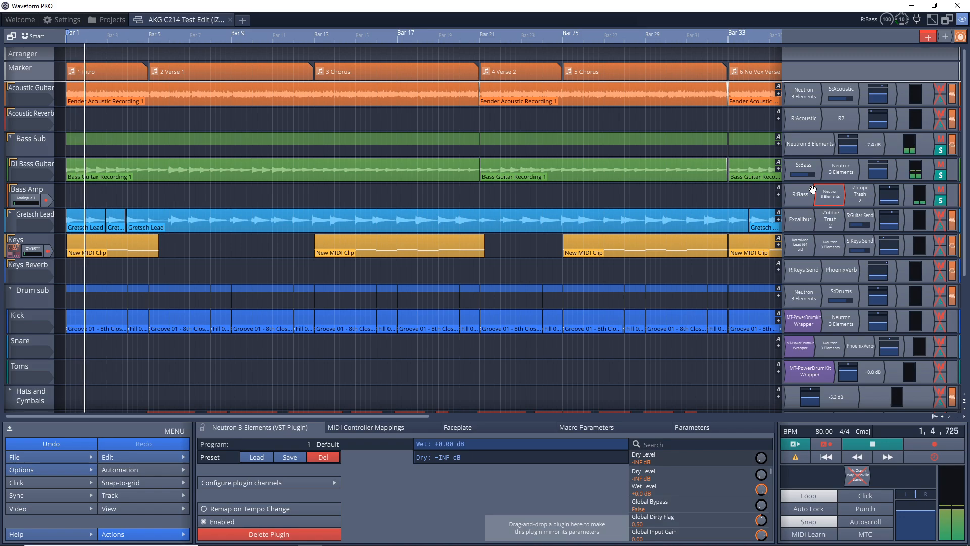
click(942, 189)
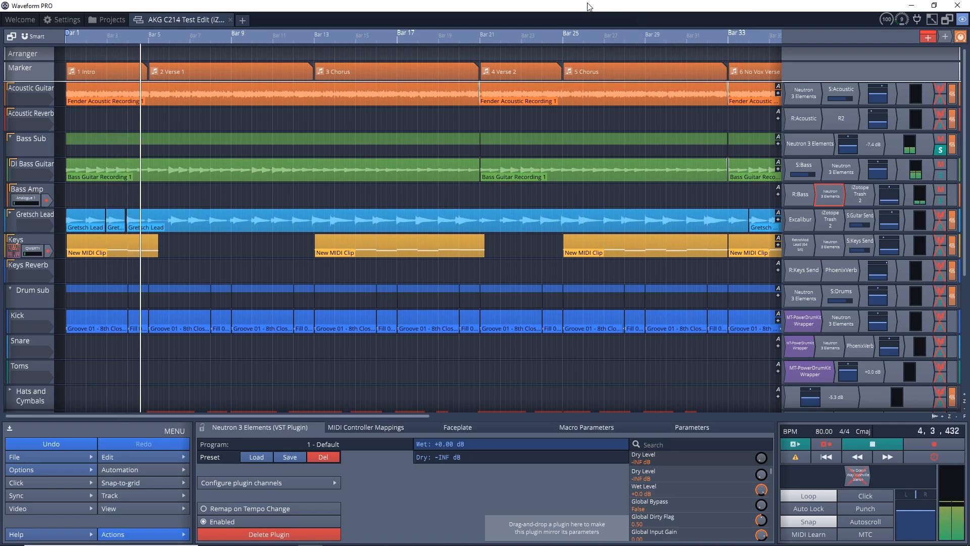
key(space)
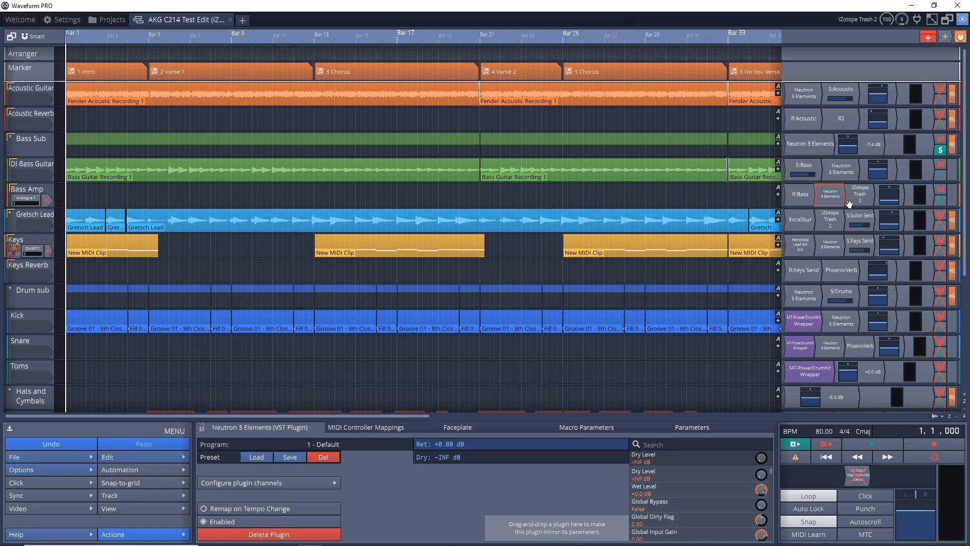
Reopen Trash 2 on the Bass Amp track, review its Convolve, Dynamics and Trash modules, and close it.
double_click(861, 196)
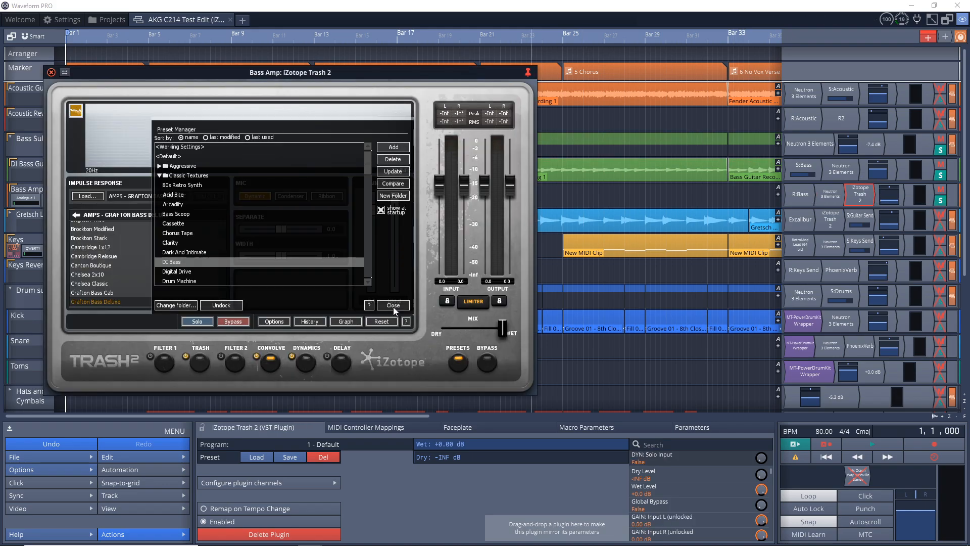
click(393, 306)
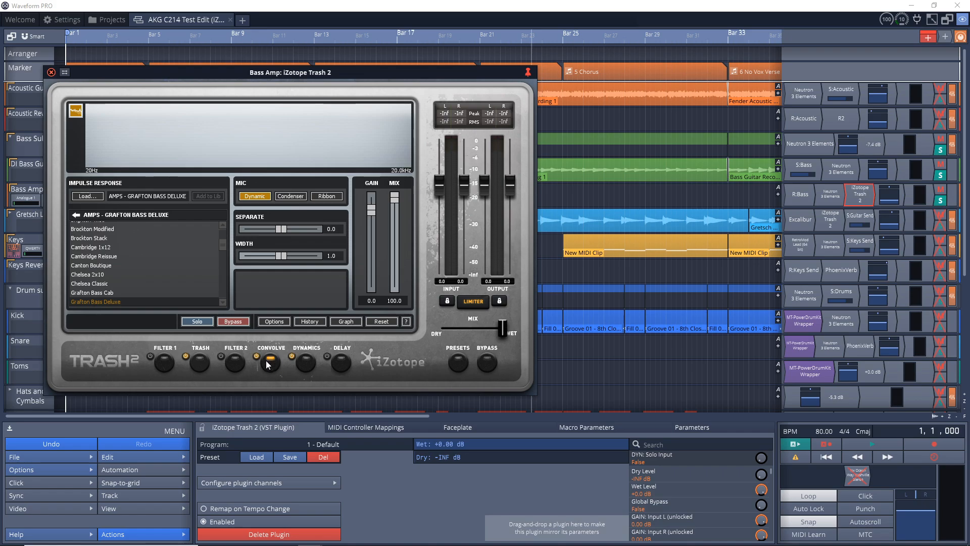
click(306, 362)
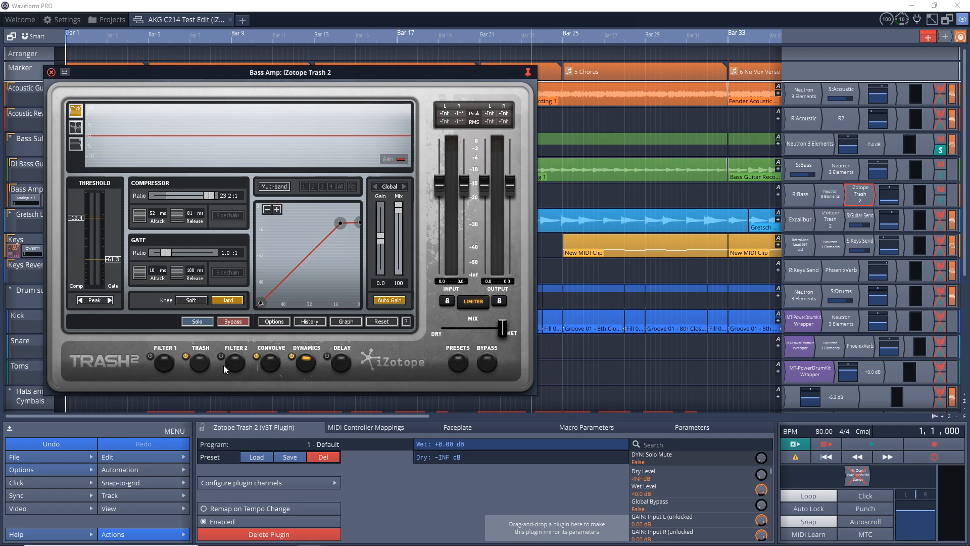
click(197, 367)
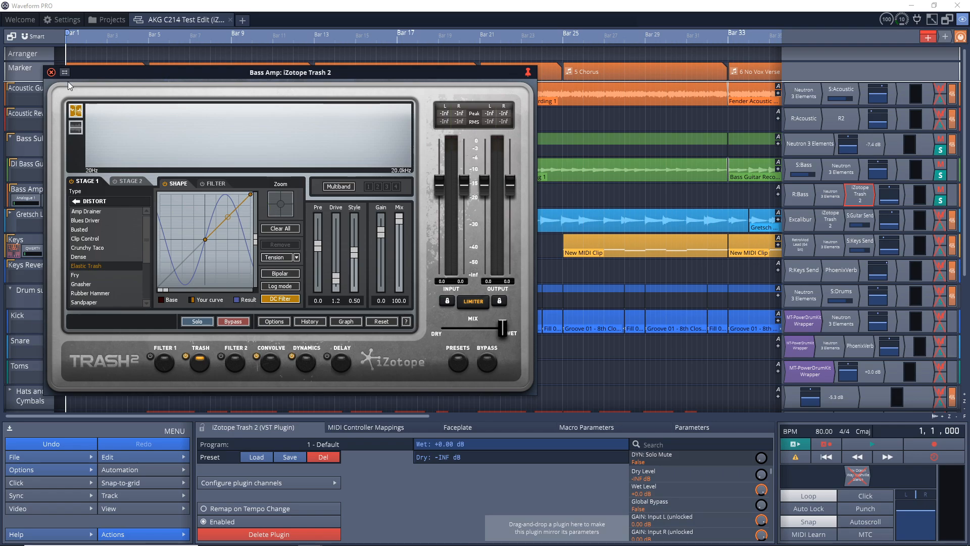
click(51, 72)
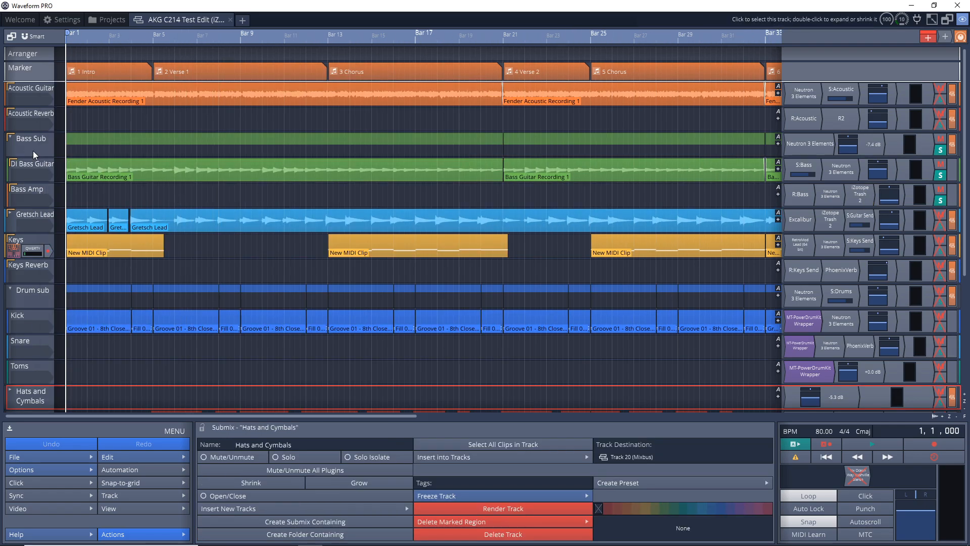
Review the Neutron 3 Elements module chain on the Bass Sub, close its window, and disable the plugin.
double_click(821, 148)
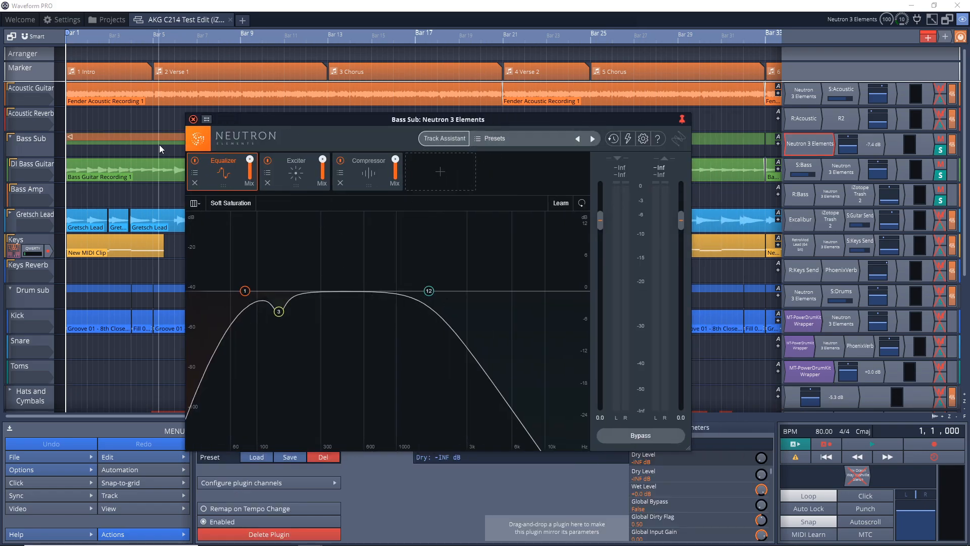
click(193, 119)
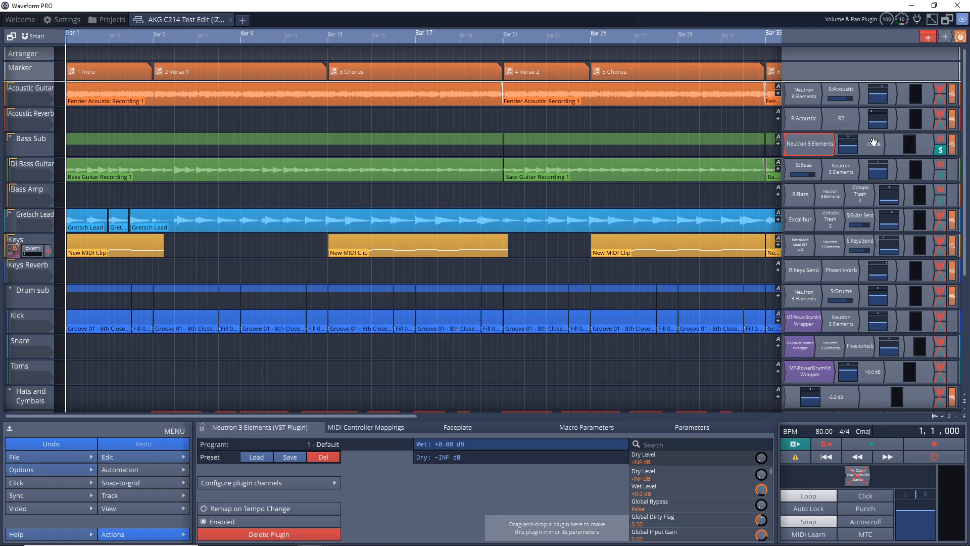
right_click(802, 147)
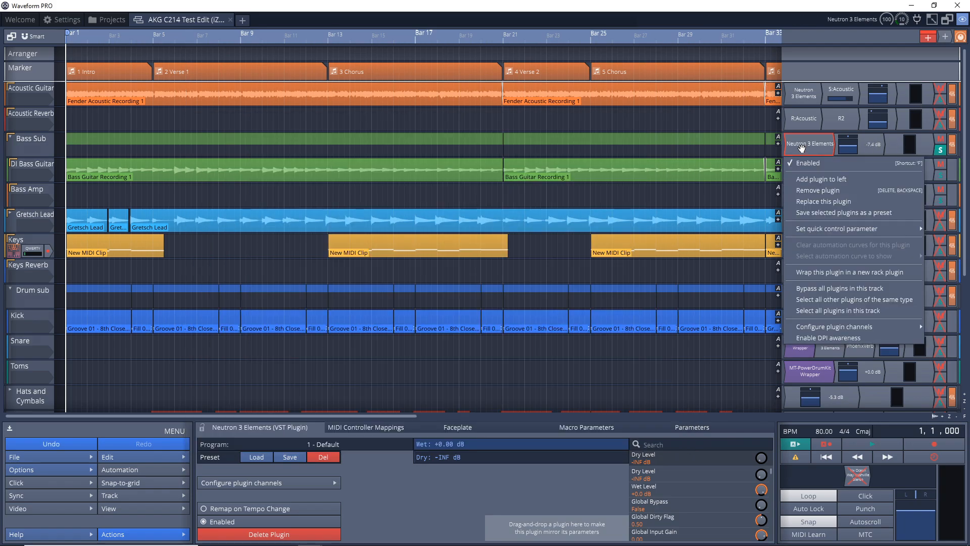
click(858, 165)
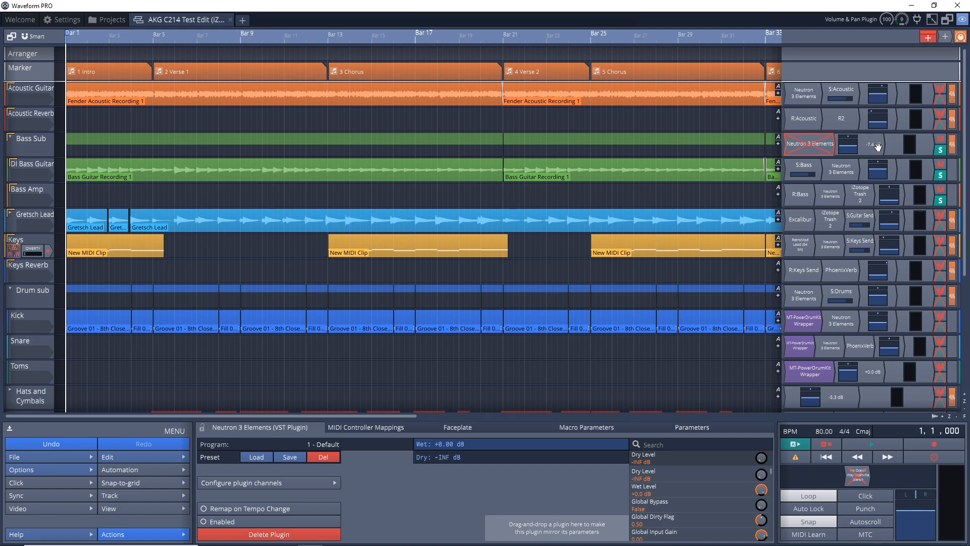
Add a second Neutron 3 Elements to the Bass Sub and start its Track Assistant with the Bass instrument and Balanced style.
right_click(880, 147)
click(876, 190)
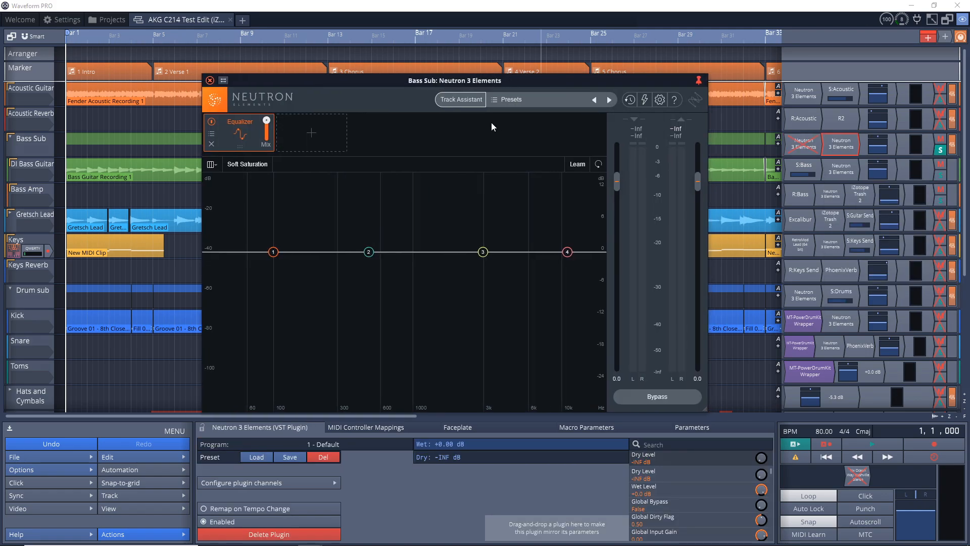
click(459, 100)
click(457, 200)
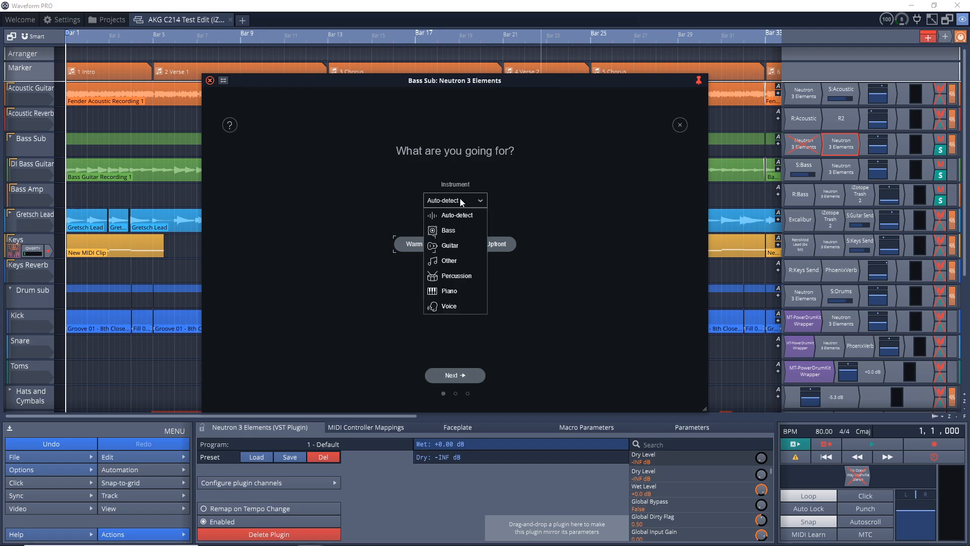
click(450, 232)
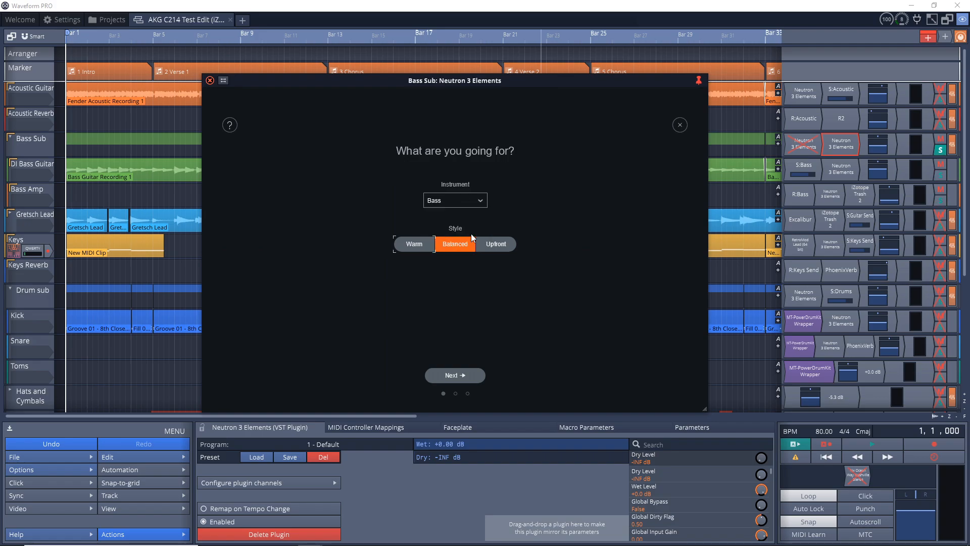
click(459, 376)
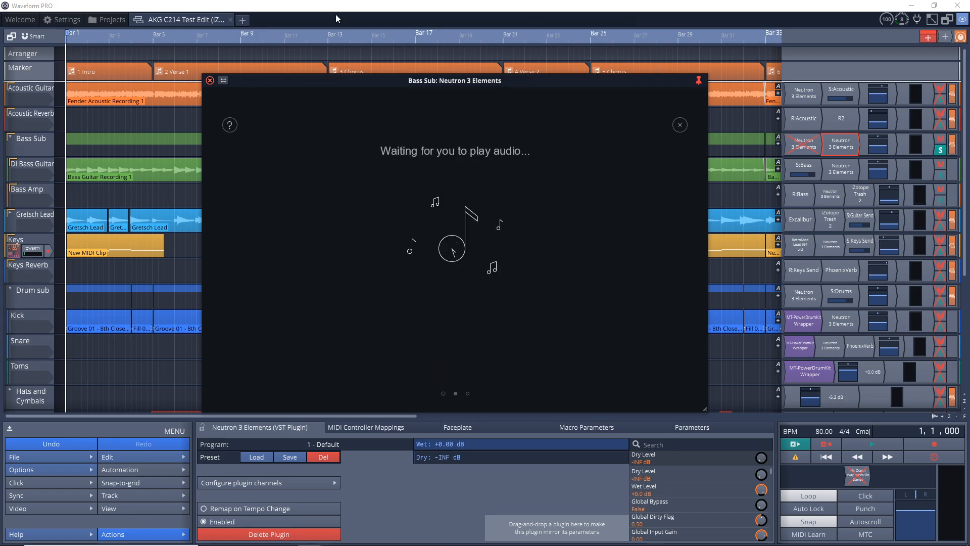
Play the soloed bass for the Track Assistant's analysis, accept its suggested settings and stop playback.
key(space)
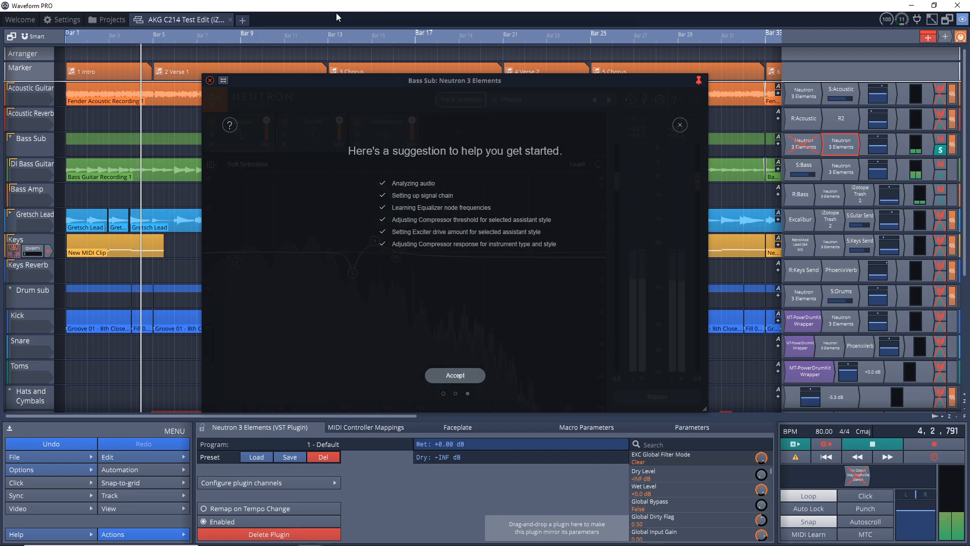
click(460, 373)
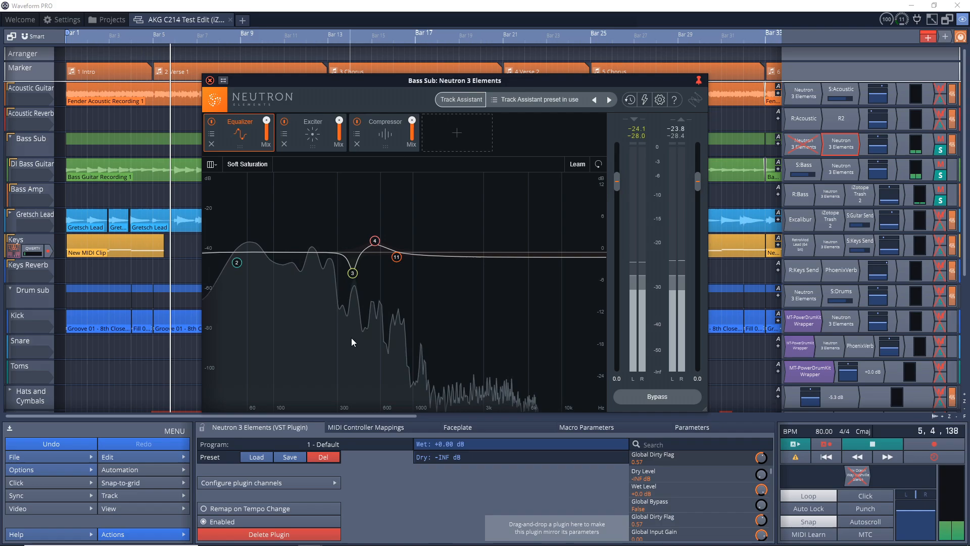
key(space)
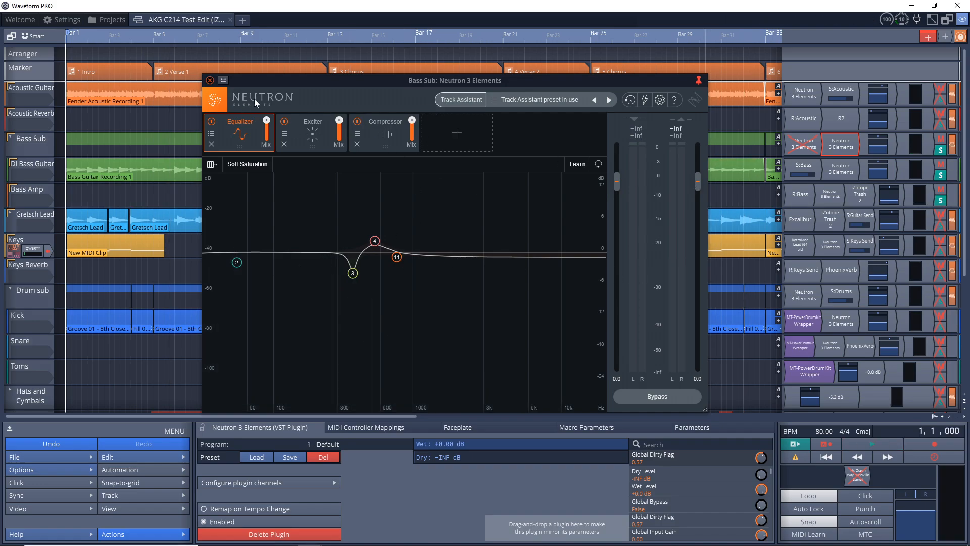
Compare the new Neutron 3 Elements equalizer curve with the original Bass Sub instance's curve, and close the original's window.
drag(312, 80, 408, 194)
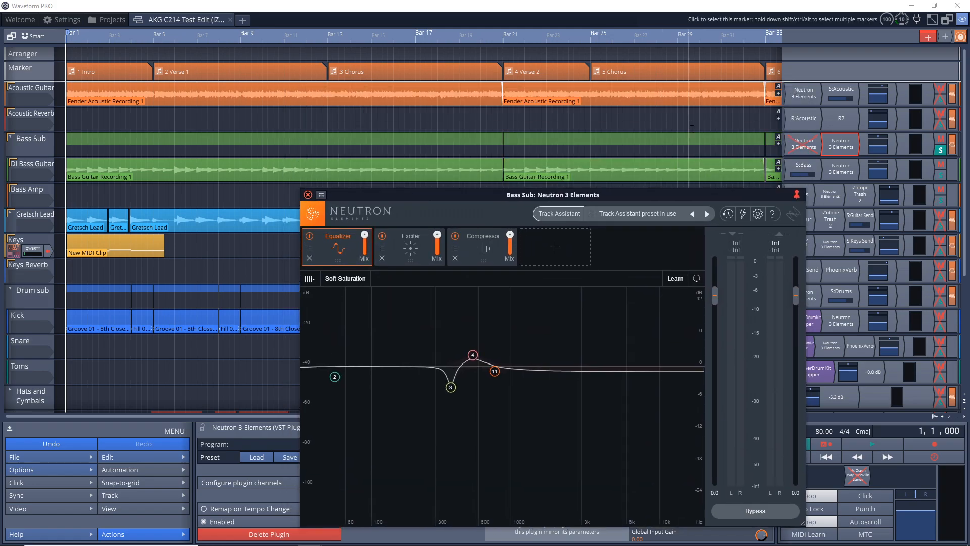
double_click(801, 144)
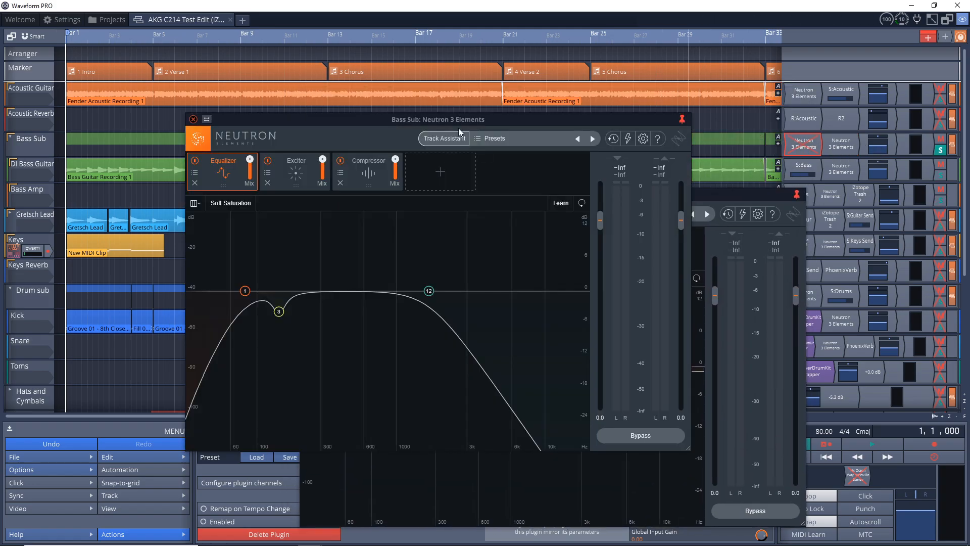
drag(459, 123, 468, 95)
click(202, 91)
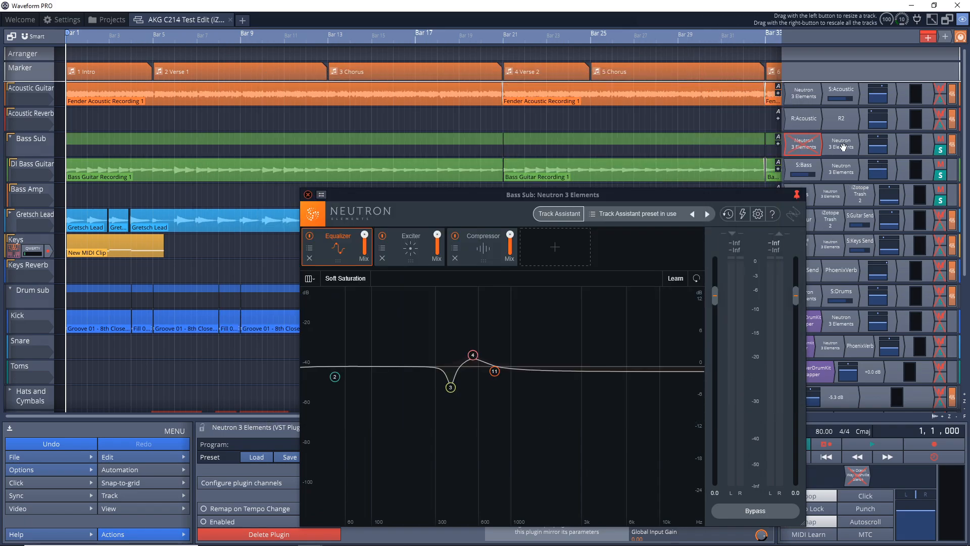
Compare both Bass Sub Neutron 3 Elements instances by playing the bass from bar 1 with one enabled at a time, ending on the original.
key(space)
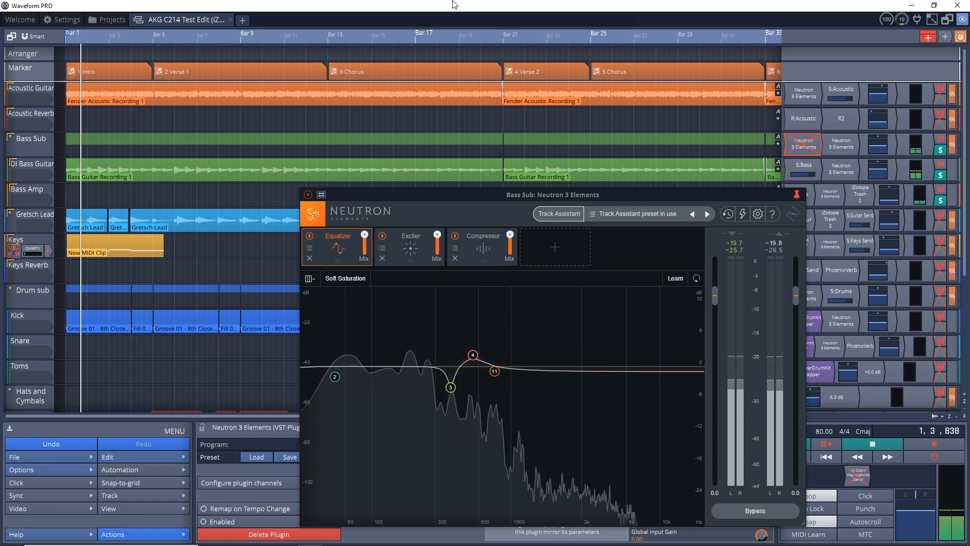
key(space)
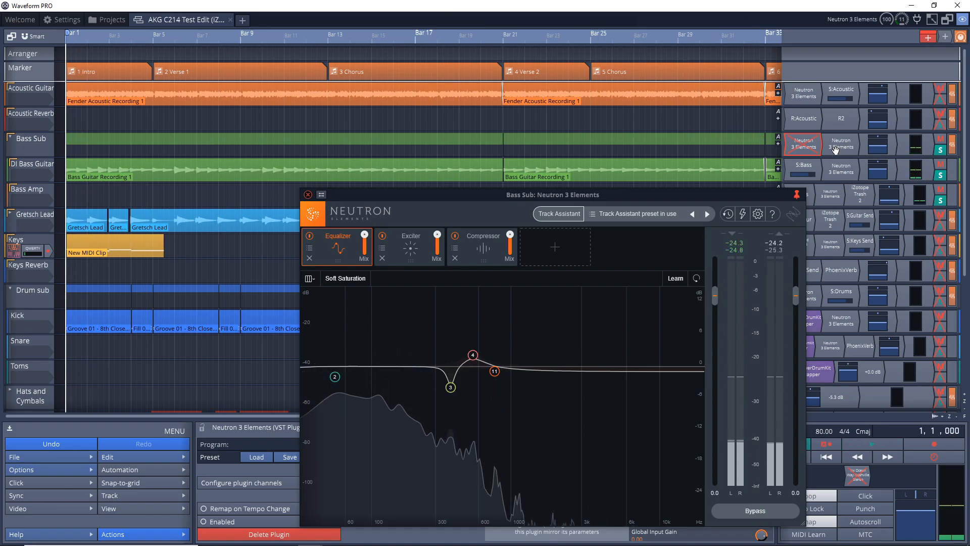
right_click(835, 148)
click(840, 163)
right_click(796, 147)
click(814, 165)
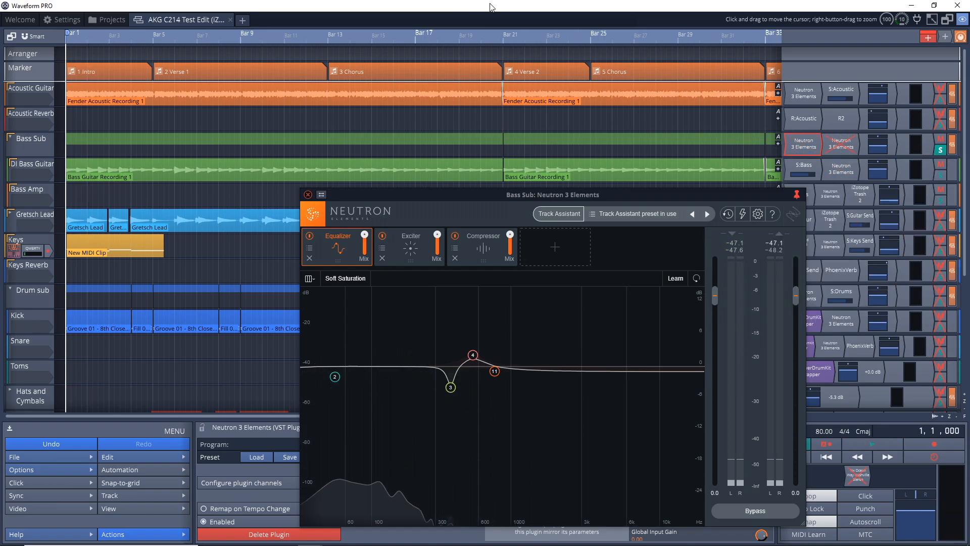
key(space)
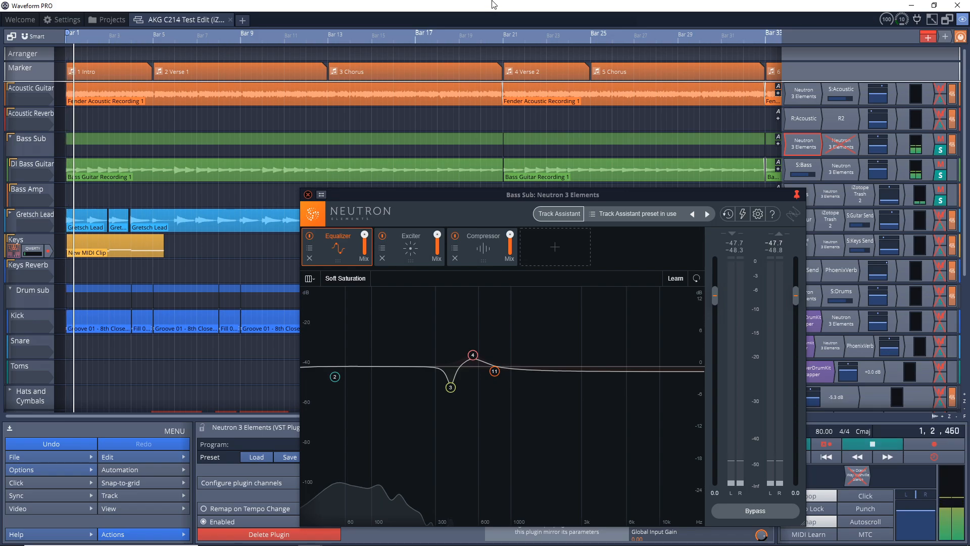
click(308, 194)
key(space)
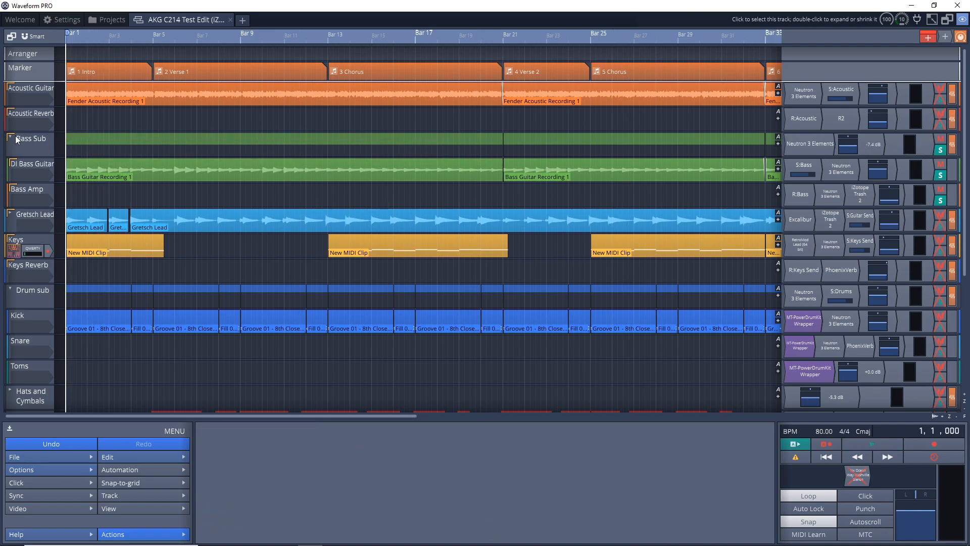
Collapse the Bass Sub submix and examine the Gretsch Lead track's volume automation.
double_click(16, 138)
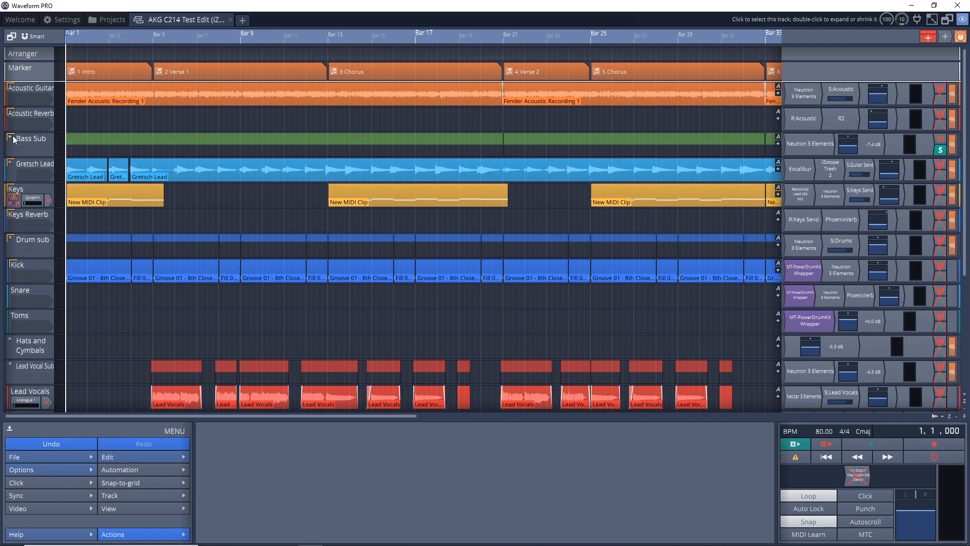
click(25, 167)
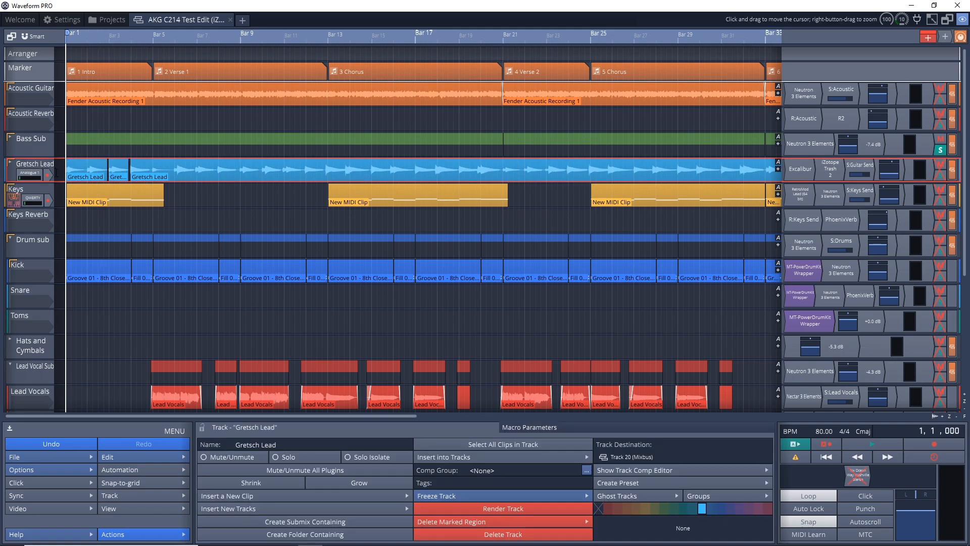
click(10, 163)
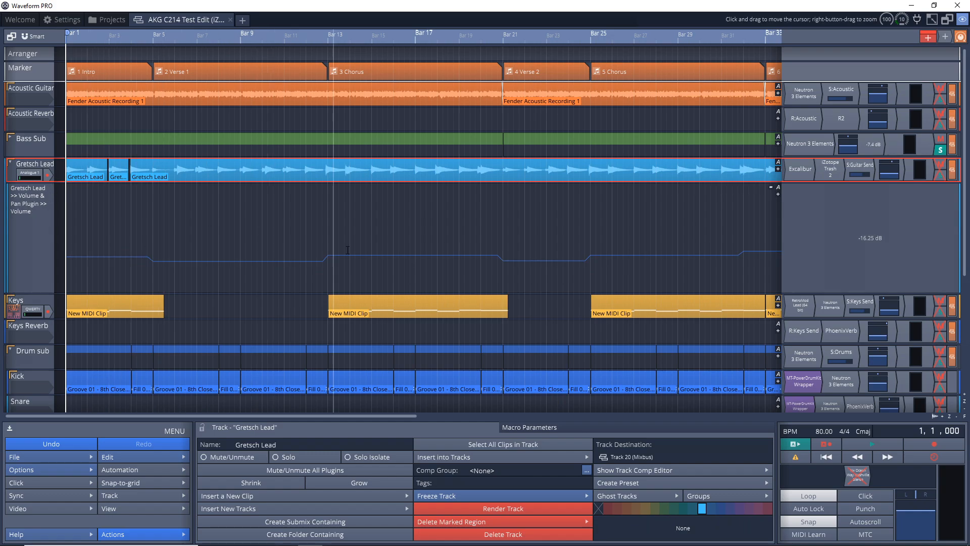
click(10, 164)
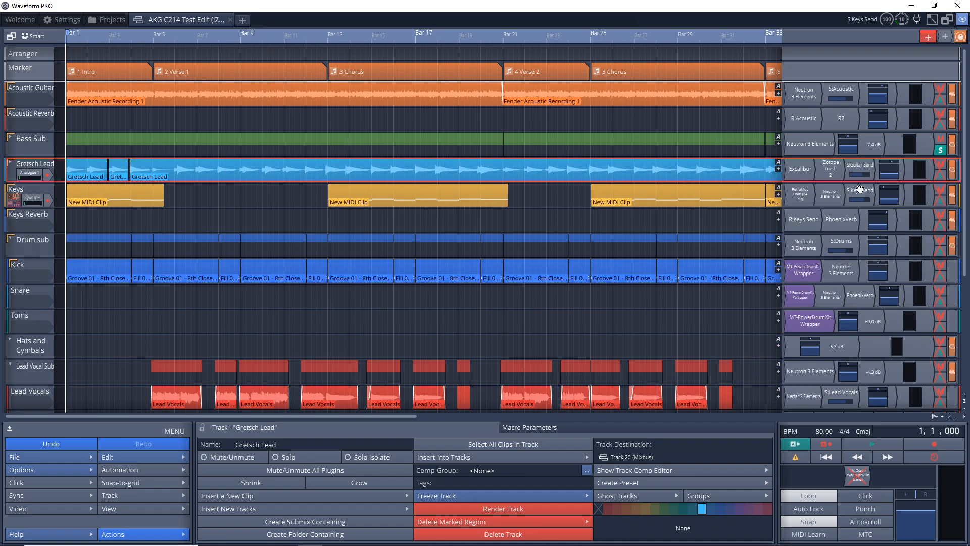
Open Excalibur on the Gretsch Lead track and review its Phaser presets, keeping Stereo Phaser DDL 02.
double_click(796, 176)
drag(477, 82, 537, 122)
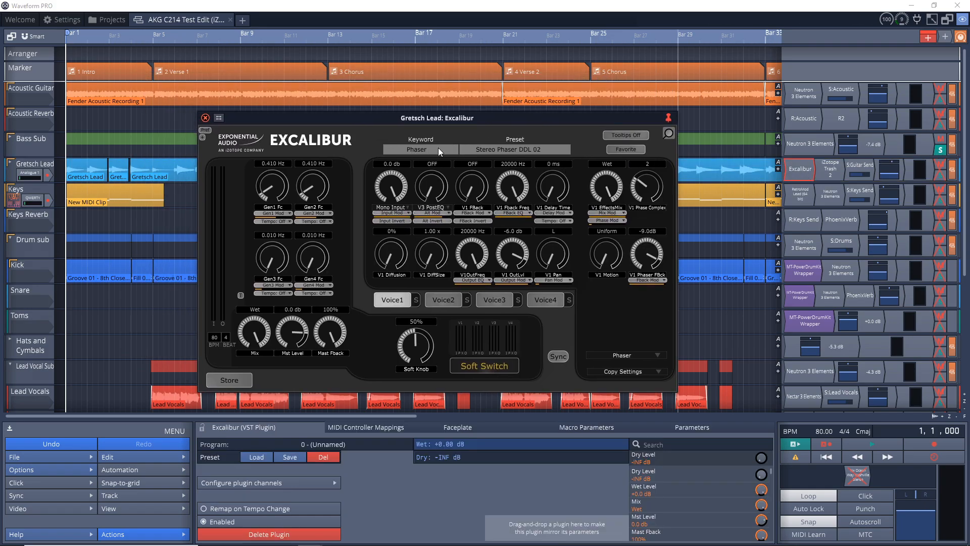
click(416, 149)
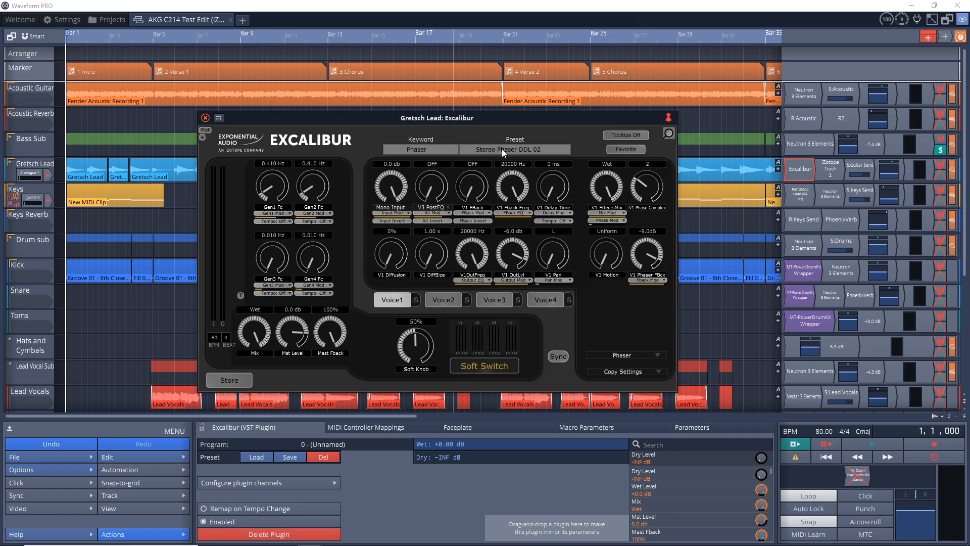
click(493, 150)
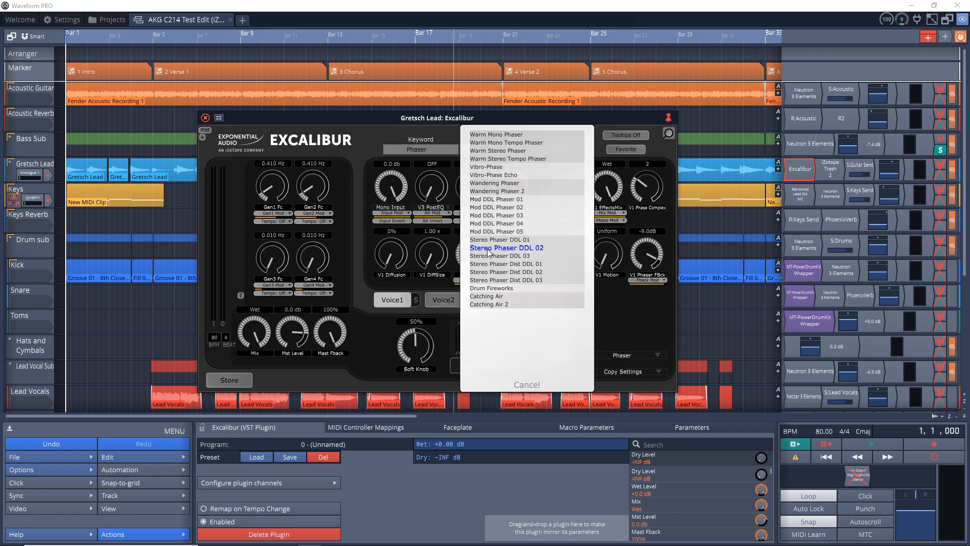
click(527, 385)
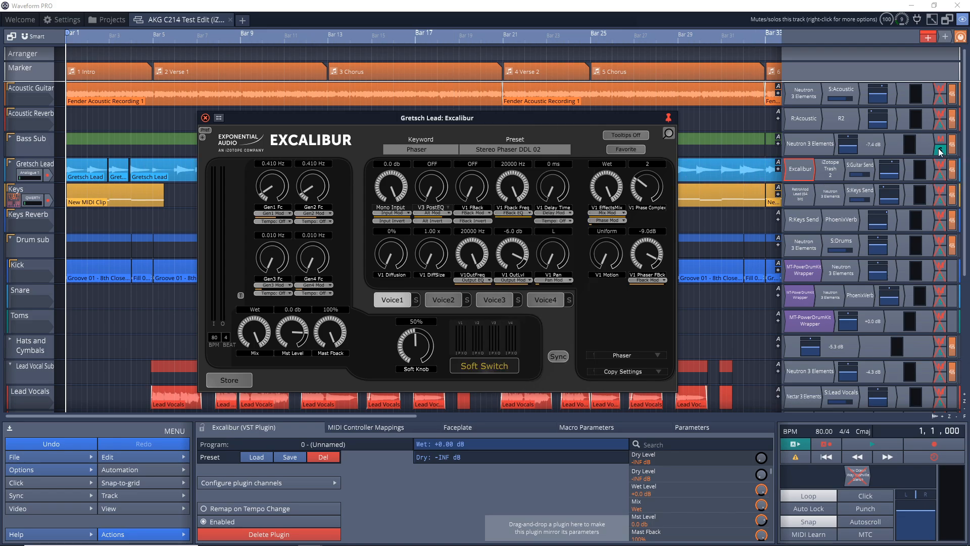
Solo the Gretsch Lead instead of the Bass Sub and play it from bar 1 with Excalibur enabled.
click(941, 178)
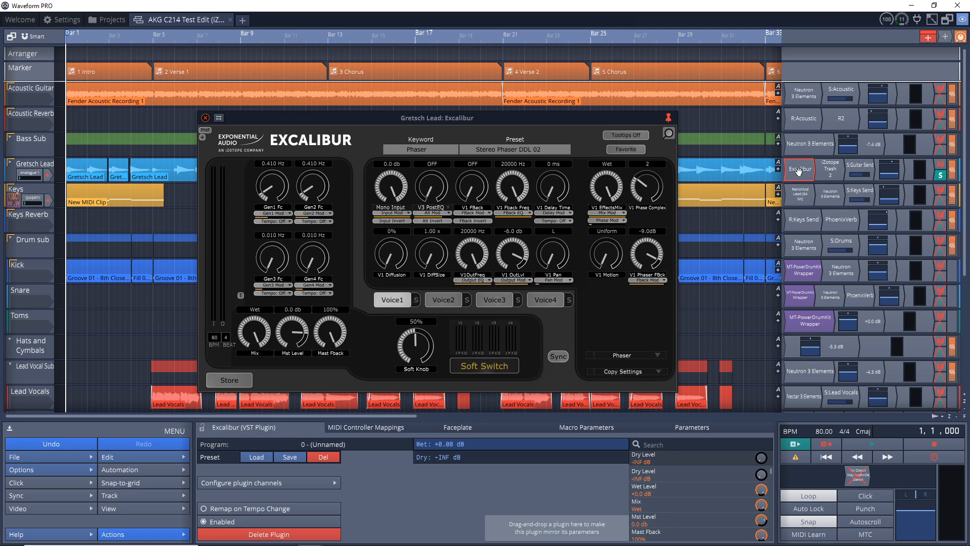
key(space)
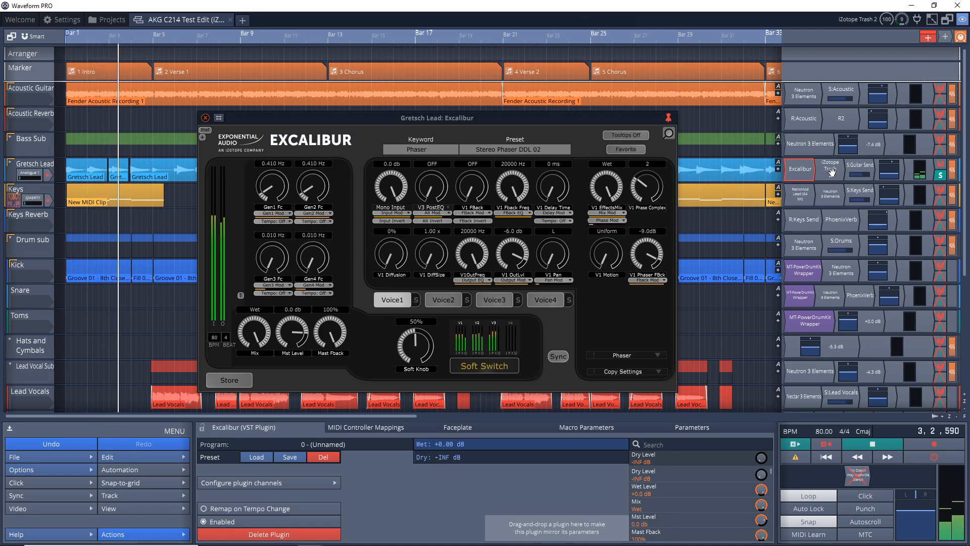
key(space)
Audition the Gretsch Lead from bar 1 with Excalibur disabled, re-enable the plugin and close its window.
right_click(809, 173)
click(817, 195)
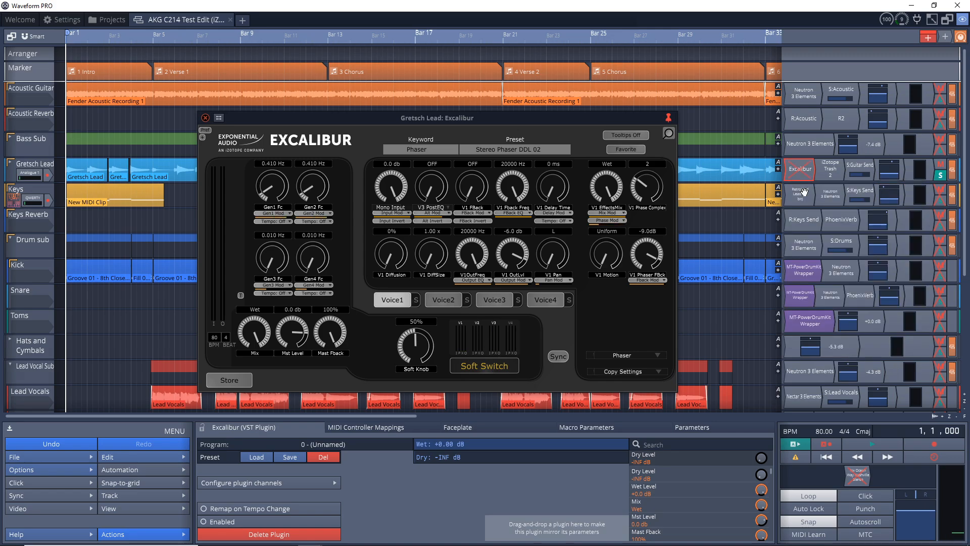
key(space)
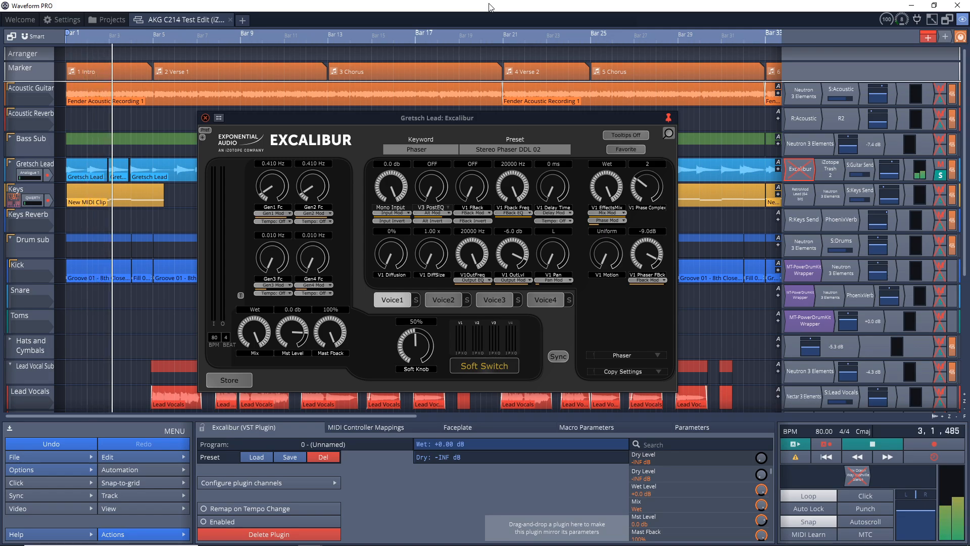
key(space)
alt+click(800, 170)
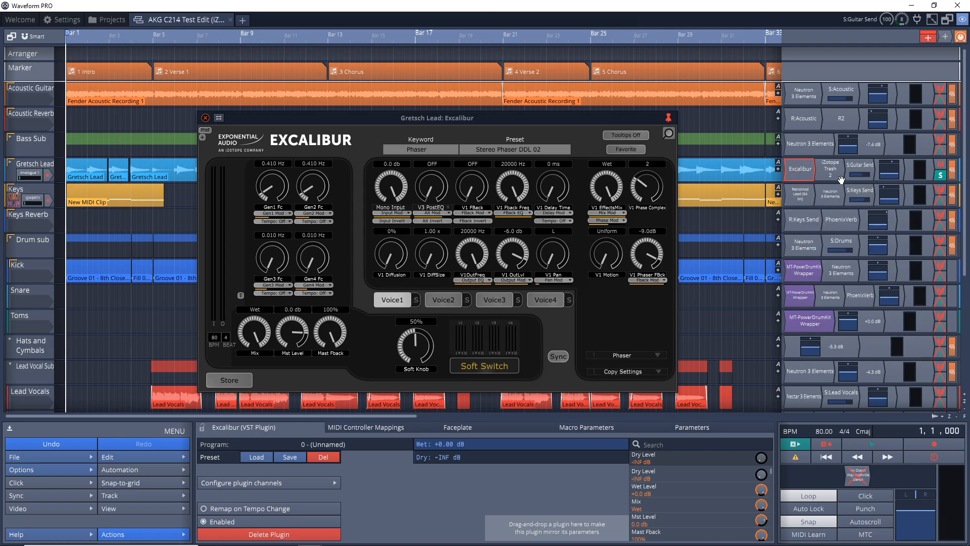
click(204, 117)
Open Trash 2 on the Gretsch Lead track, dismiss its Preset Manager, and examine the Convolve and Filter 1 modules.
double_click(827, 174)
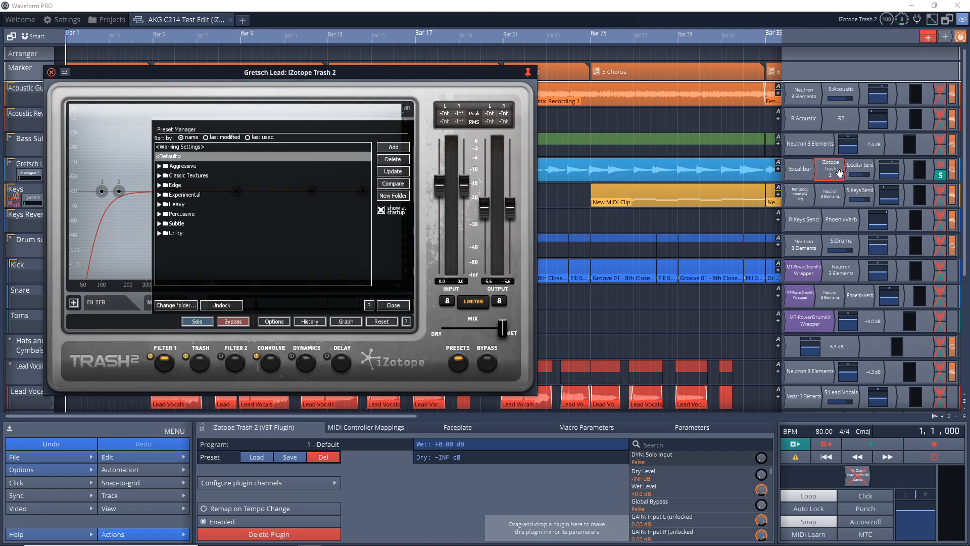
click(392, 305)
click(271, 363)
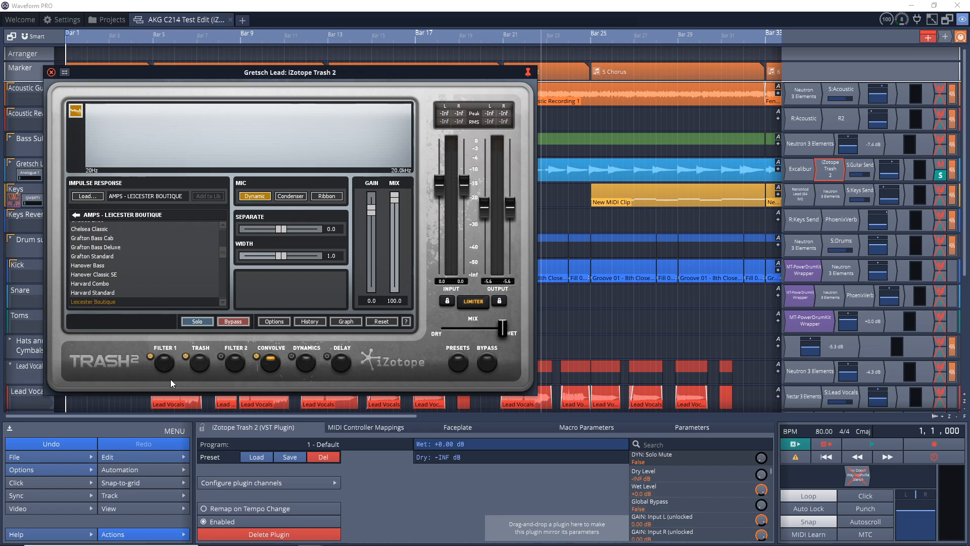
click(164, 362)
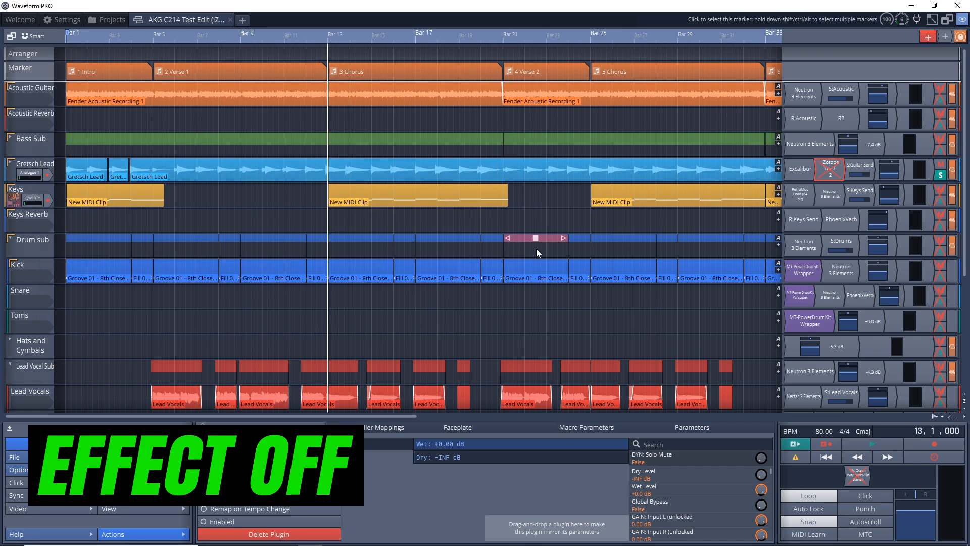
Play the soloed Gretsch Lead from bar 13 with Trash 2 off, enable the plugin during playback, and stop.
key(space)
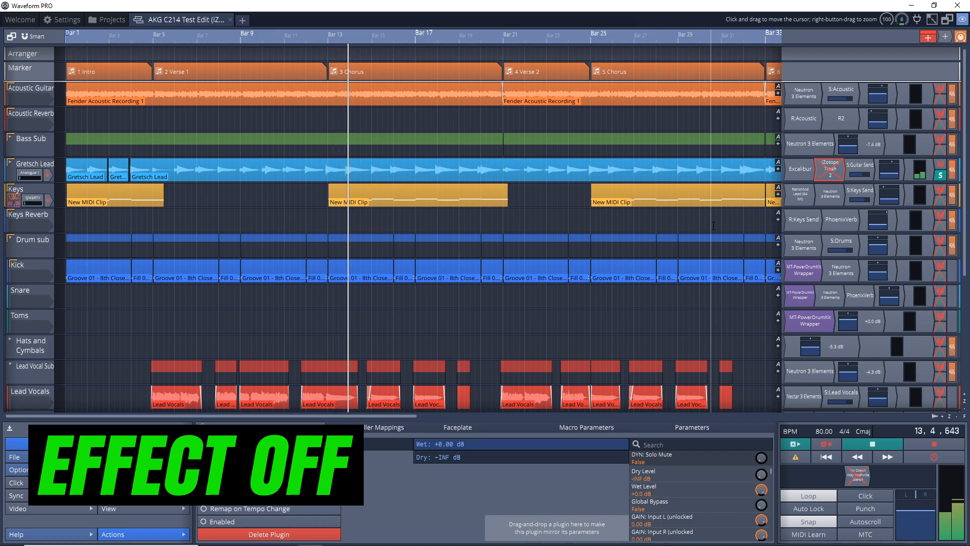
right_click(830, 171)
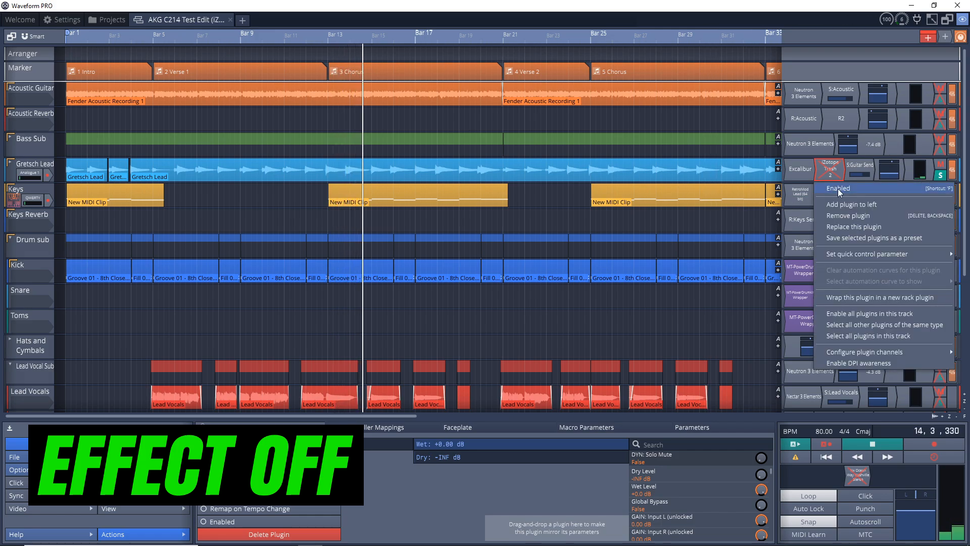
click(838, 188)
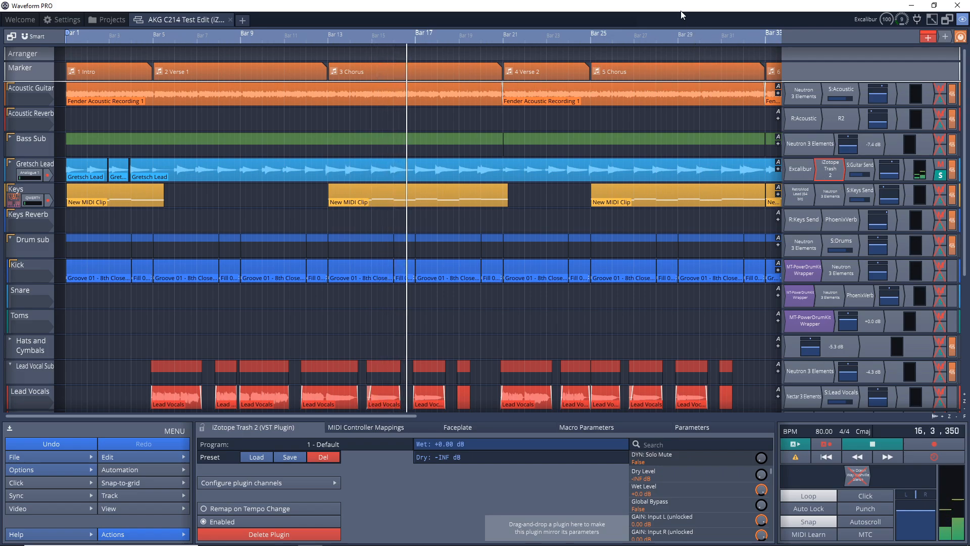
key(space)
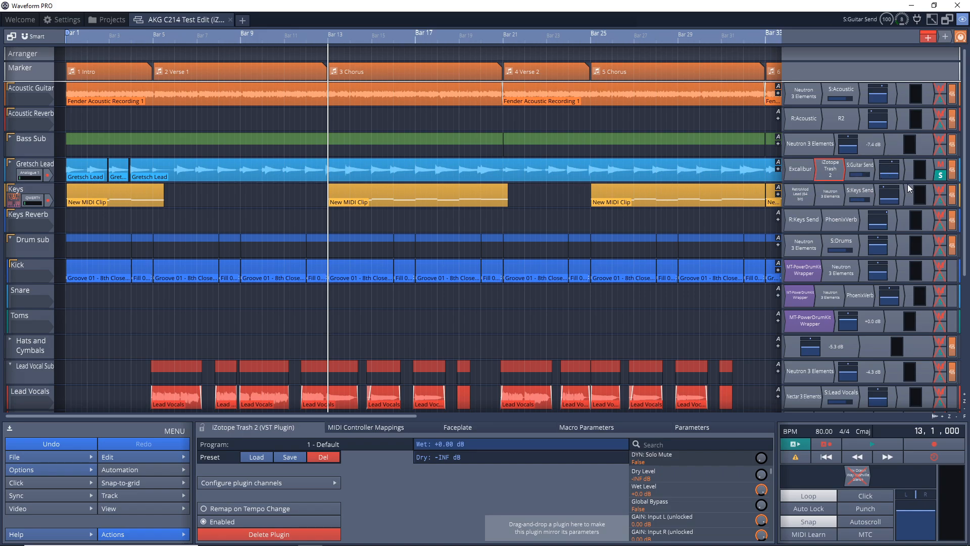
Play the full mix from bar 13 with the Gretsch Lead's Trash 2 disabled, enable the plugin during playback, and stop.
scroll(829, 167, down, 1)
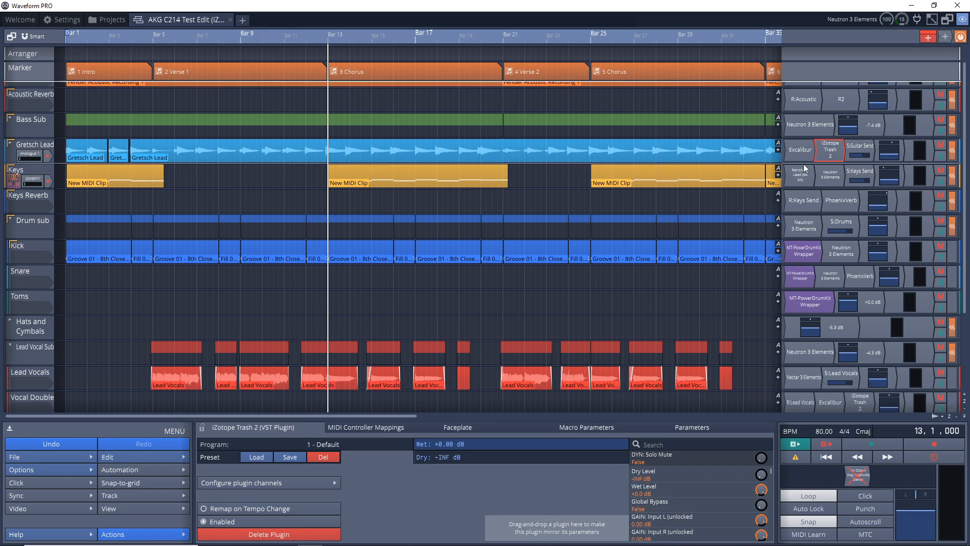
right_click(831, 154)
click(859, 169)
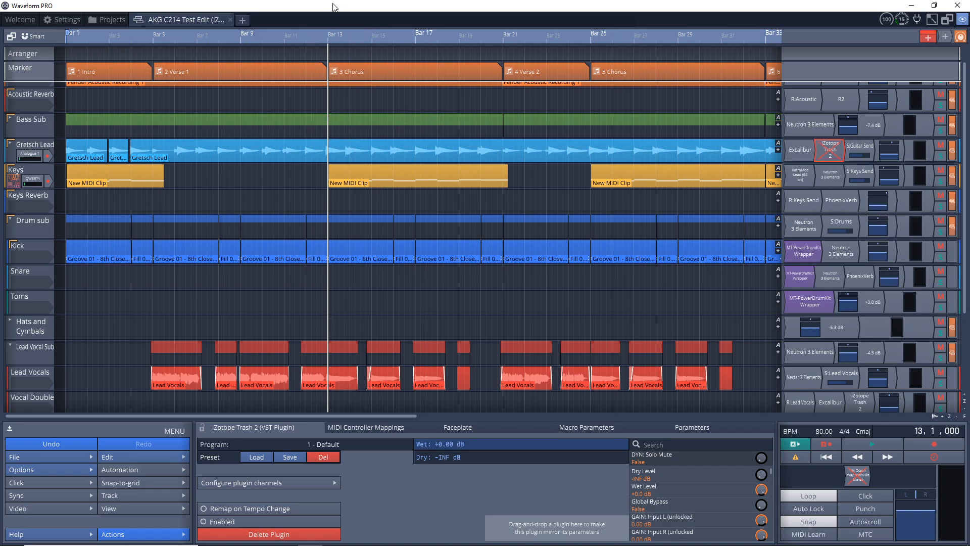
key(space)
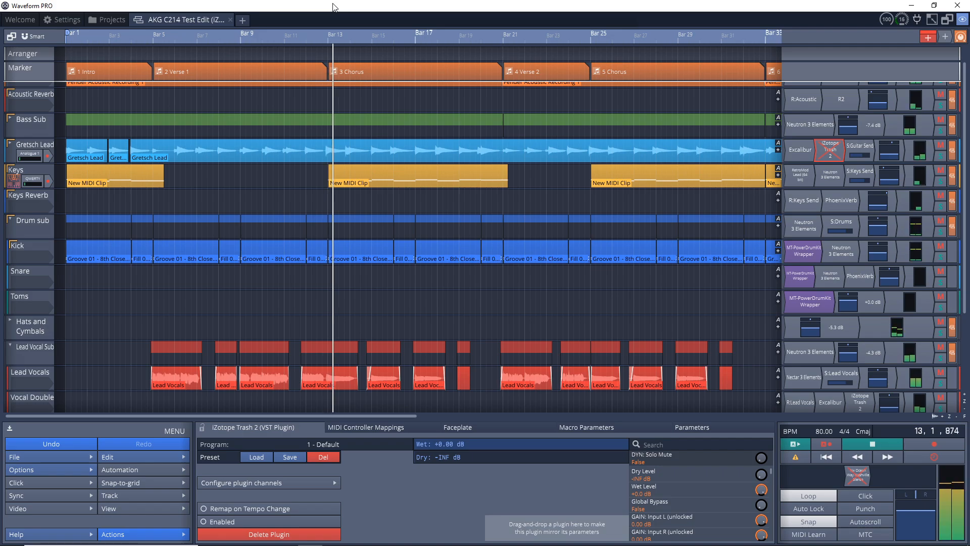
right_click(829, 154)
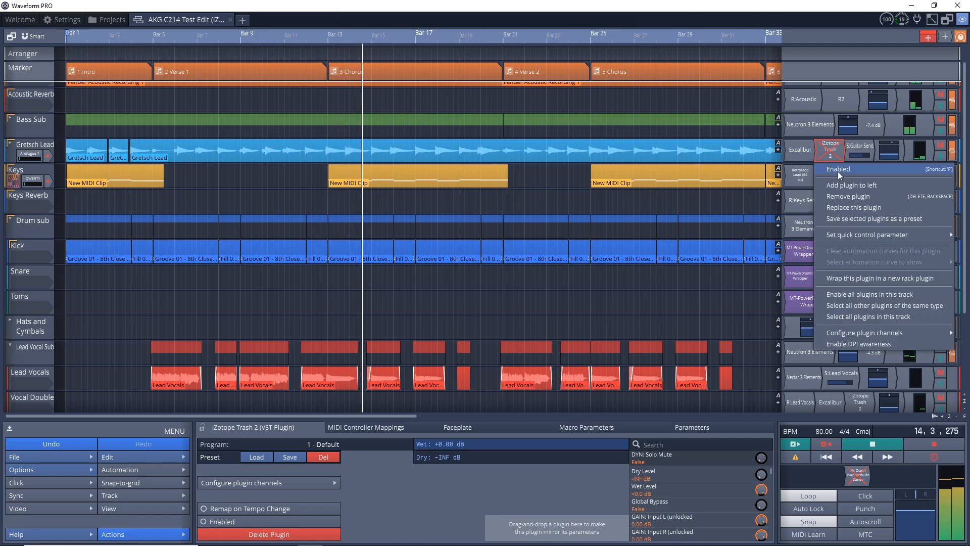
click(838, 172)
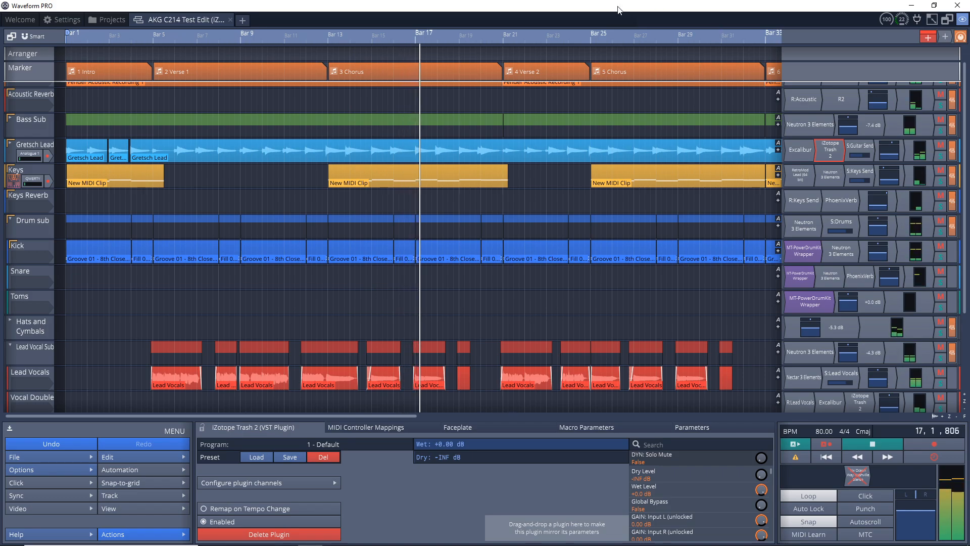
key(space)
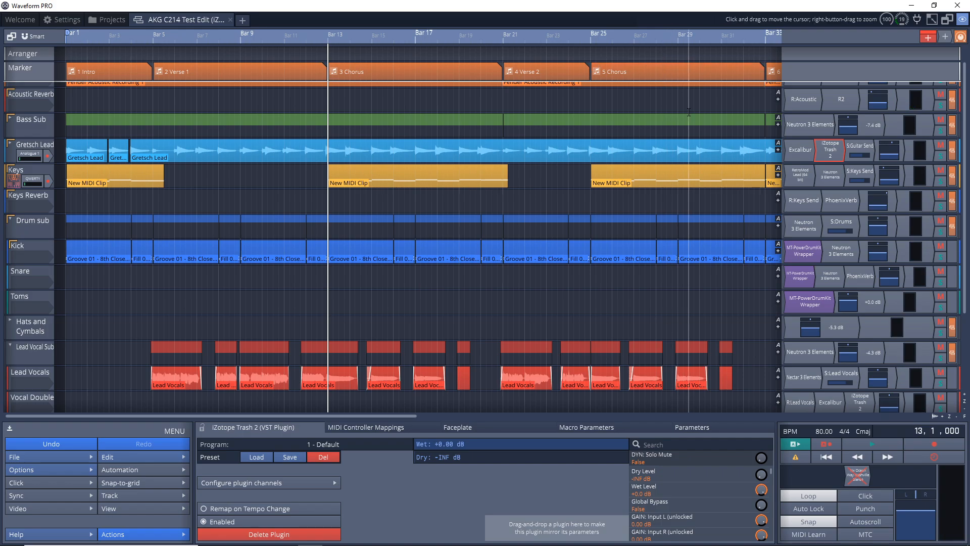
Solo the Keys track and inspect its RetroMod Lead and Neutron 3 Elements plugins, closing each window.
click(25, 174)
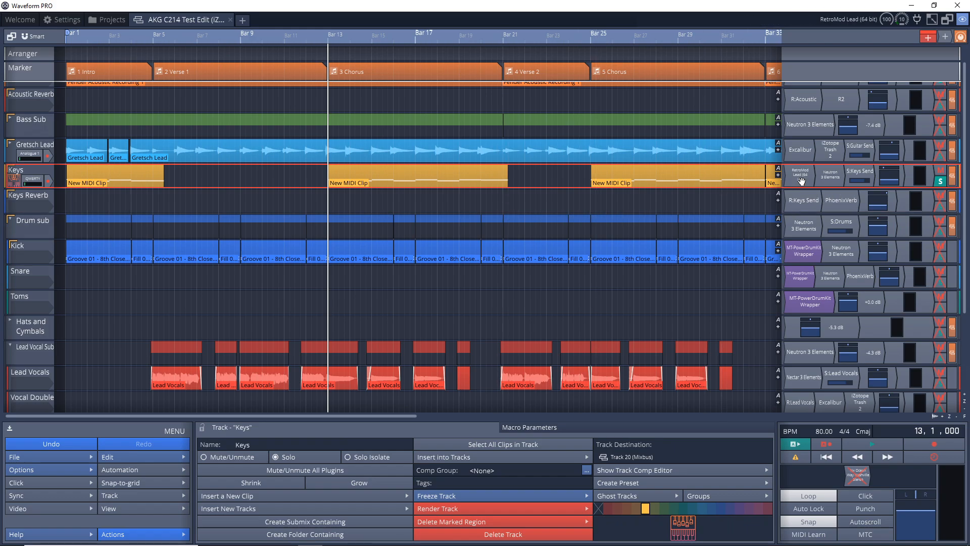
double_click(801, 181)
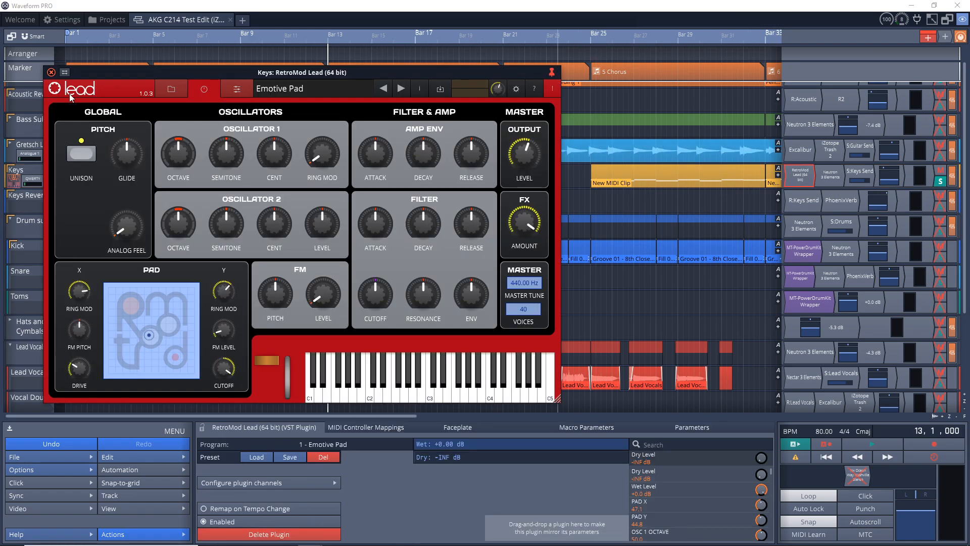
click(51, 73)
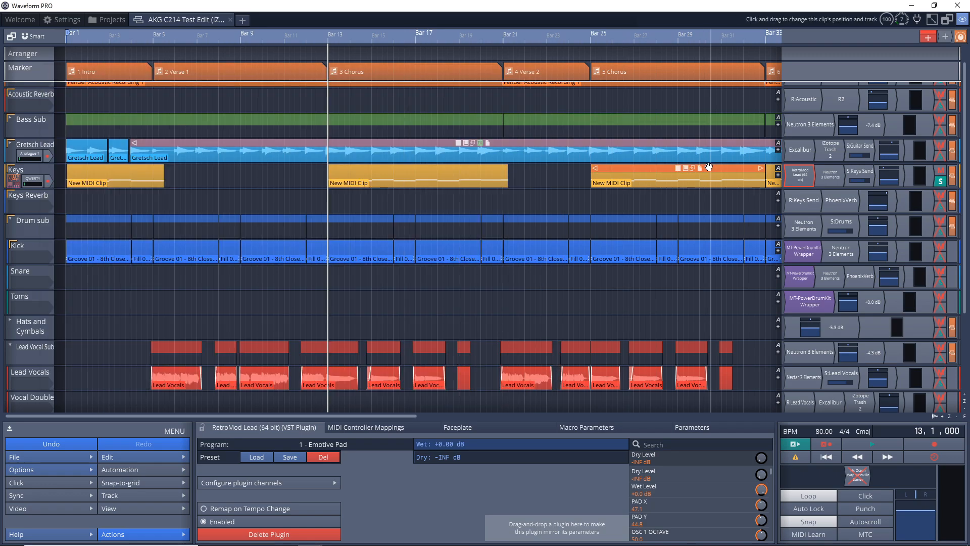
double_click(846, 182)
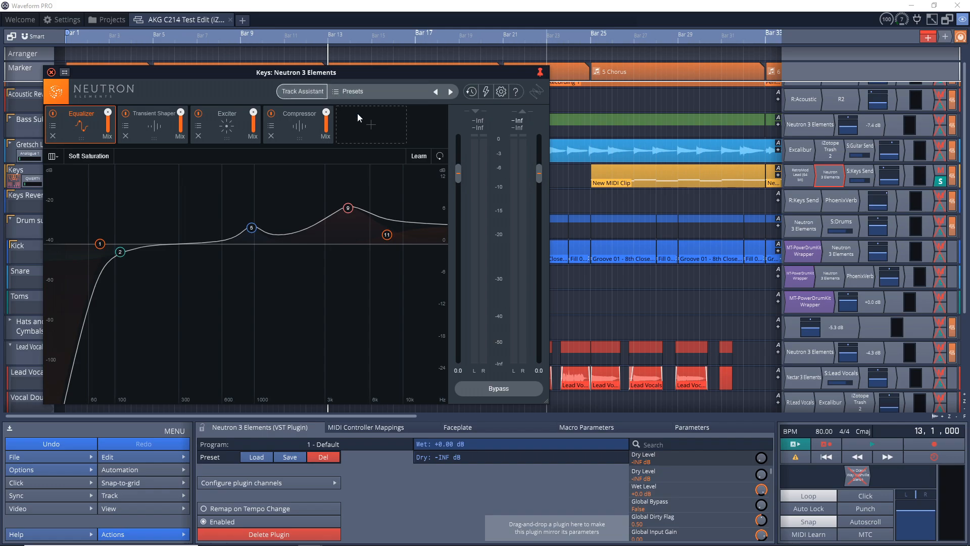
click(51, 72)
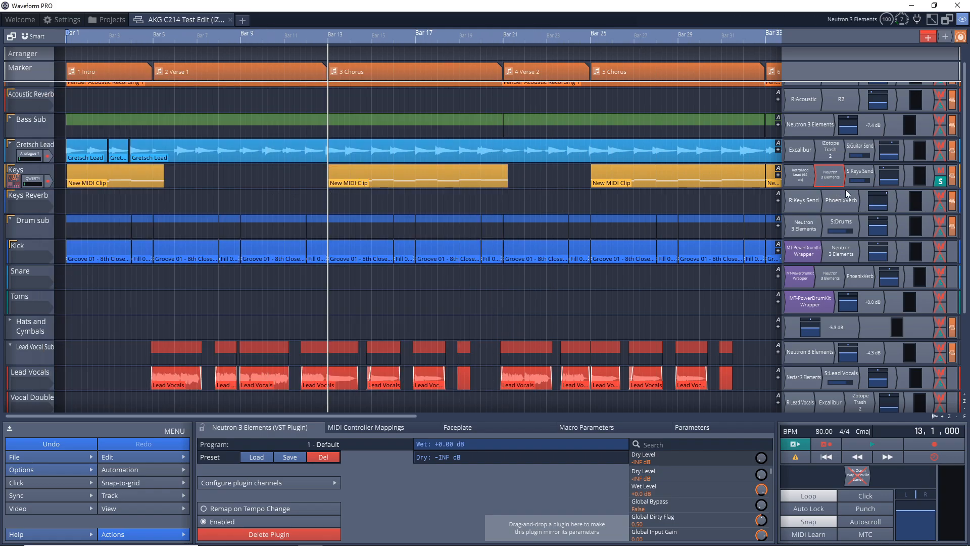
Play the soloed Keys from bar 13, disable and re-enable Neutron 3 Elements during playback, and stop.
key(space)
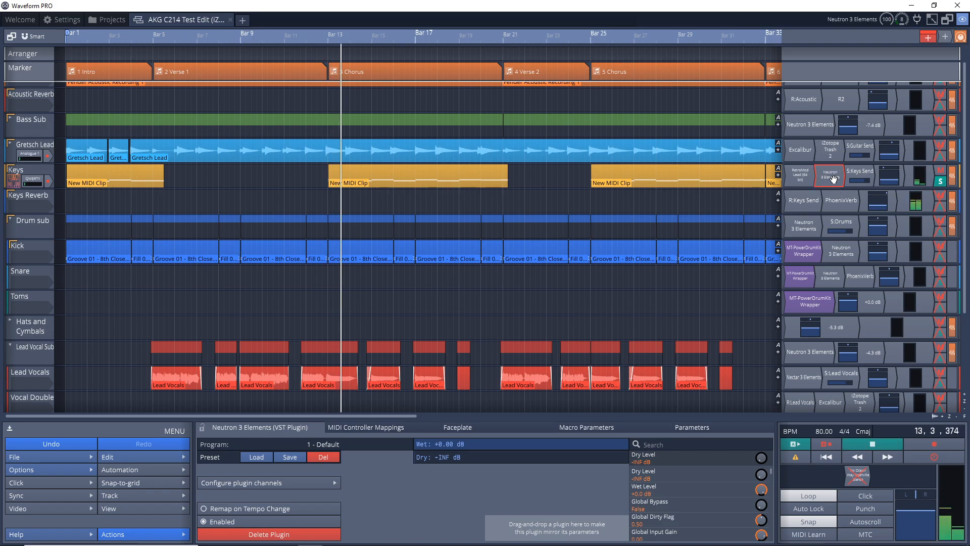
right_click(833, 178)
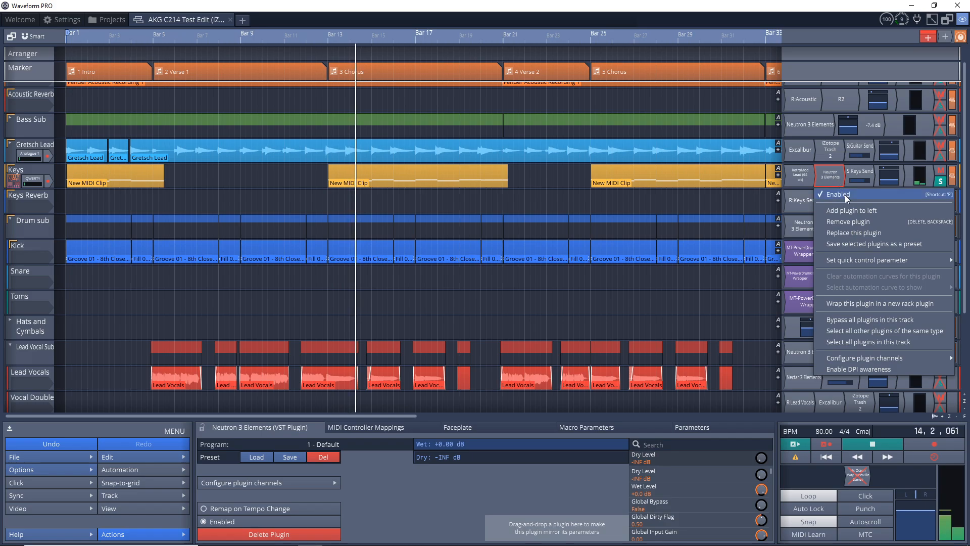
click(845, 195)
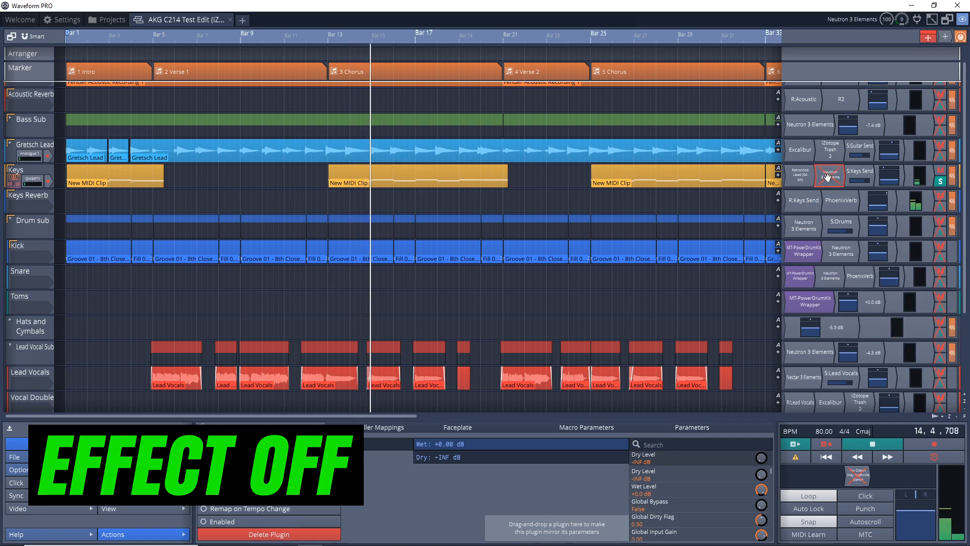
right_click(833, 182)
click(837, 194)
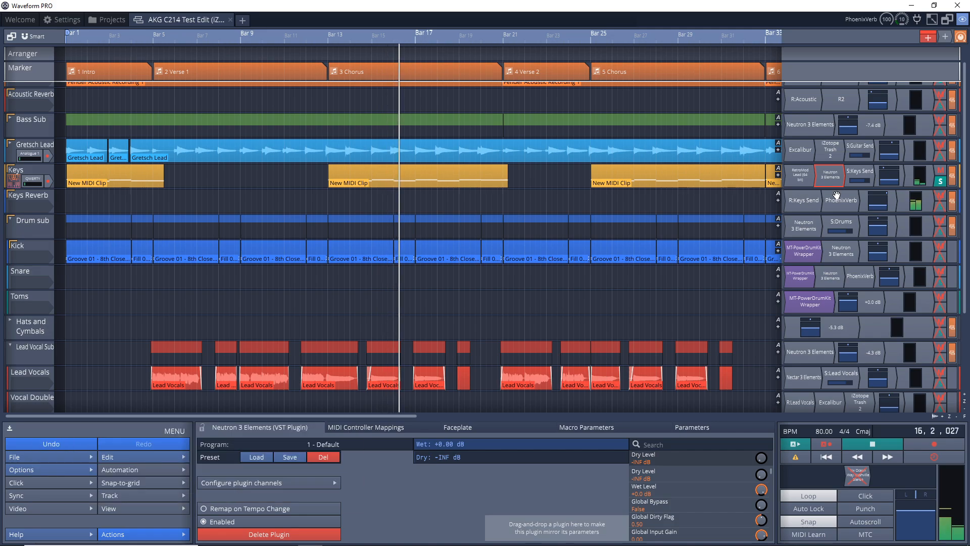
key(space)
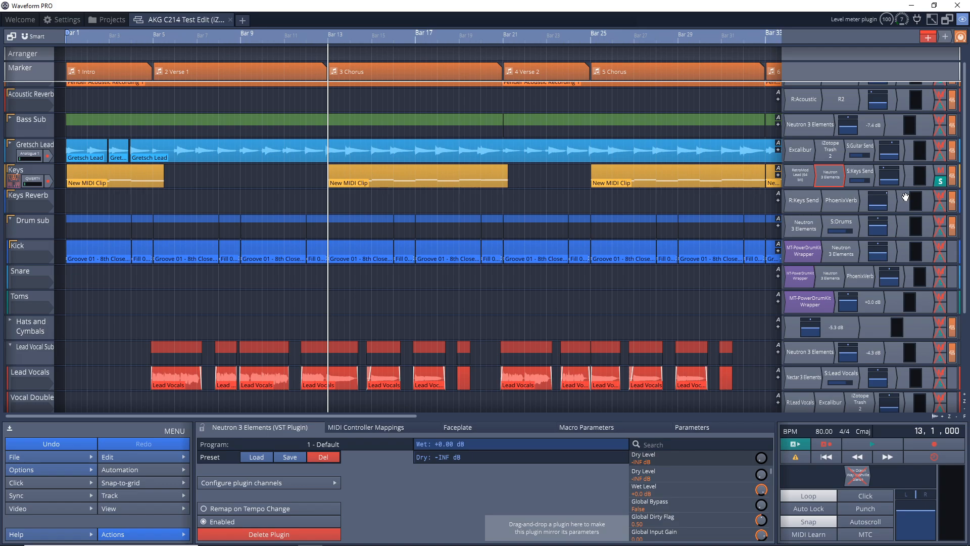
Solo Keys Reverb alongside Keys, play from bar 13 while muting and unmuting the reverb track, and stop.
click(941, 205)
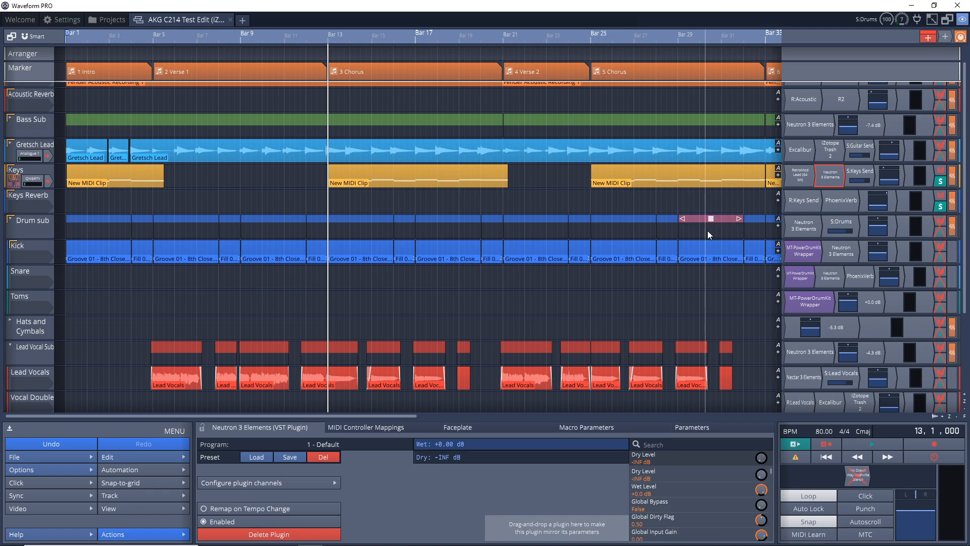
key(space)
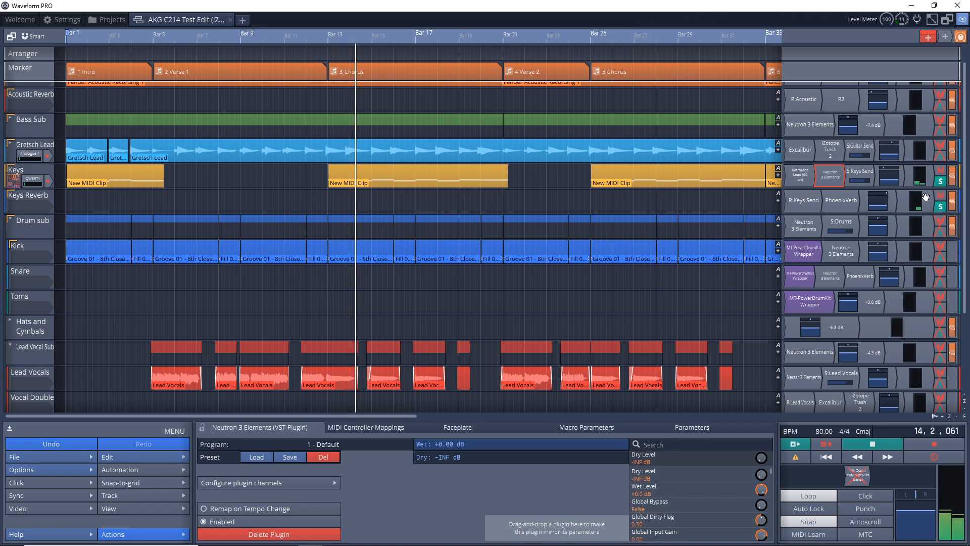
click(942, 198)
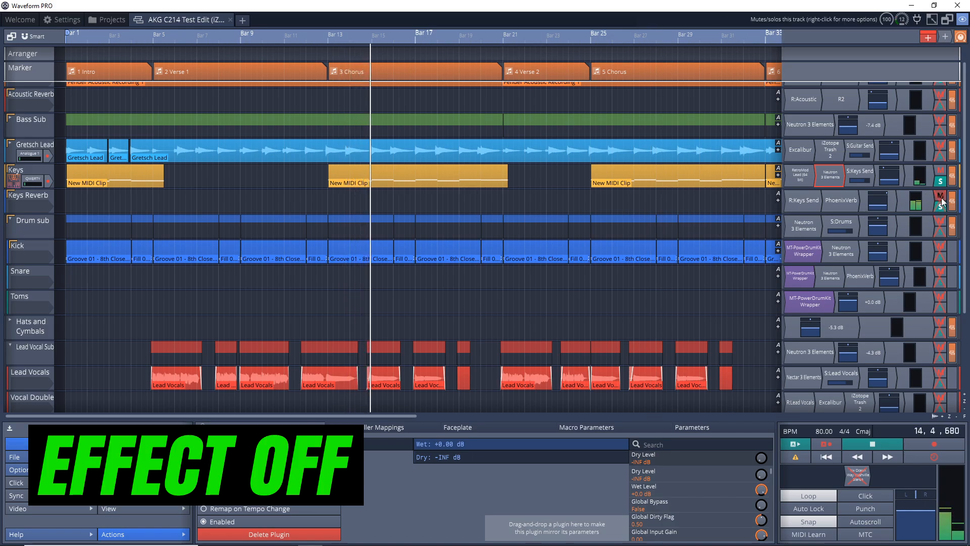
click(942, 198)
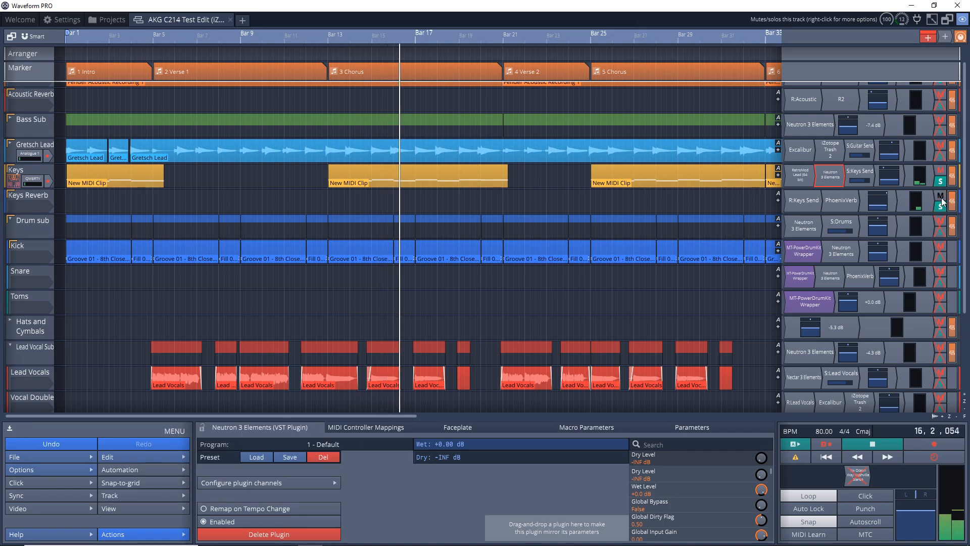
key(space)
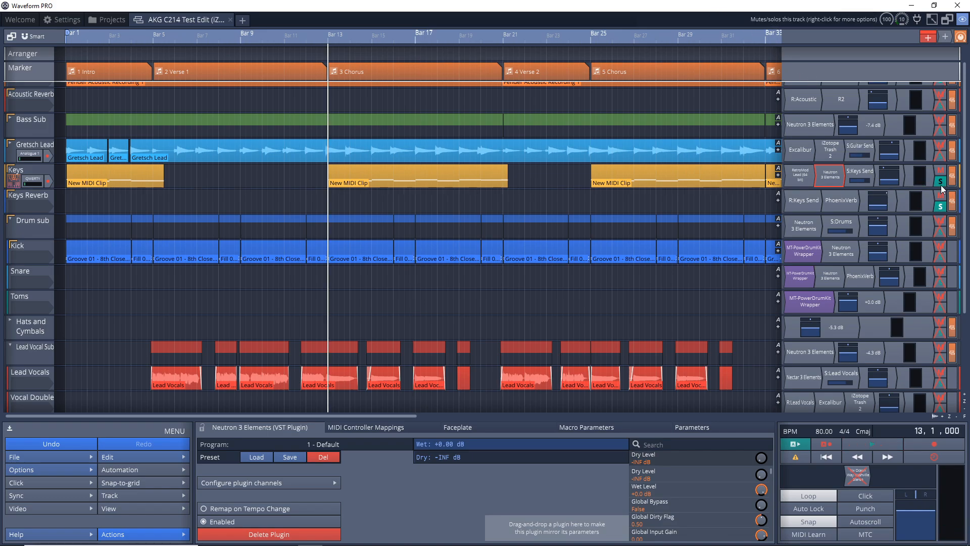
Open PhoenixVerb on Keys Reverb, browse its keyword and preset lists without changing the selection, and close it.
double_click(841, 200)
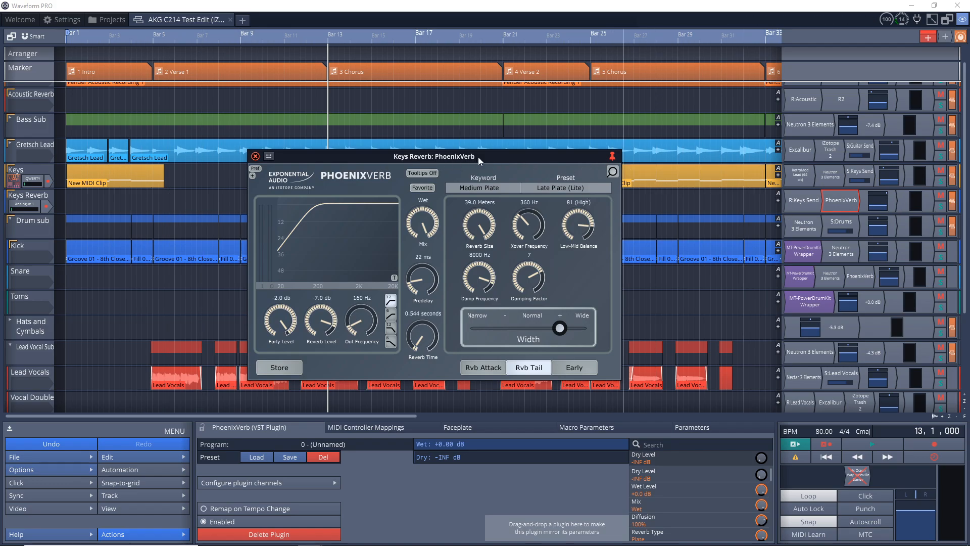
click(480, 189)
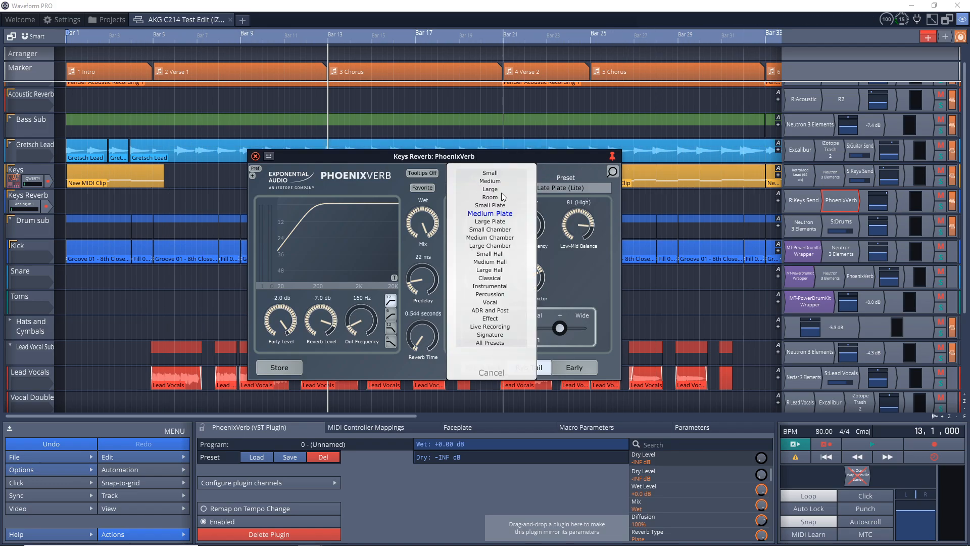
click(502, 372)
click(556, 189)
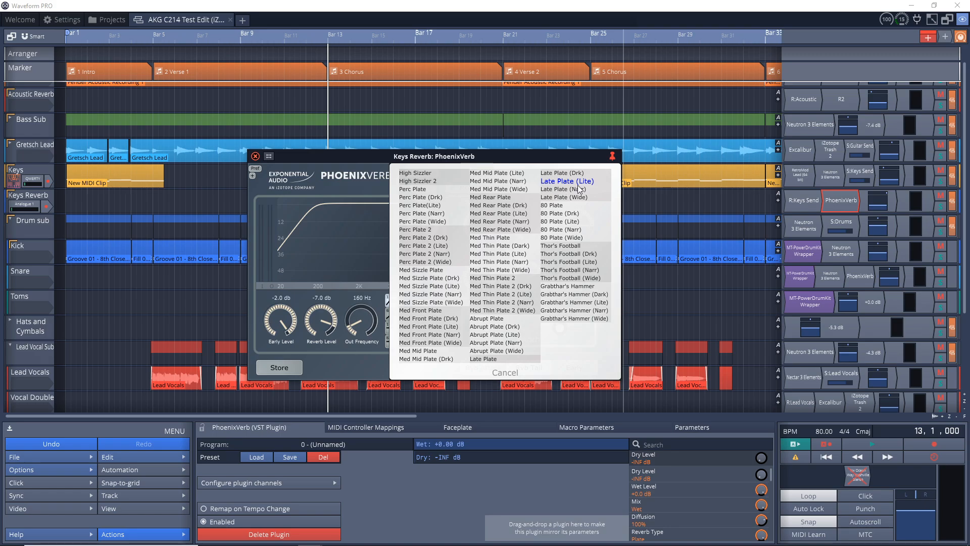
click(516, 372)
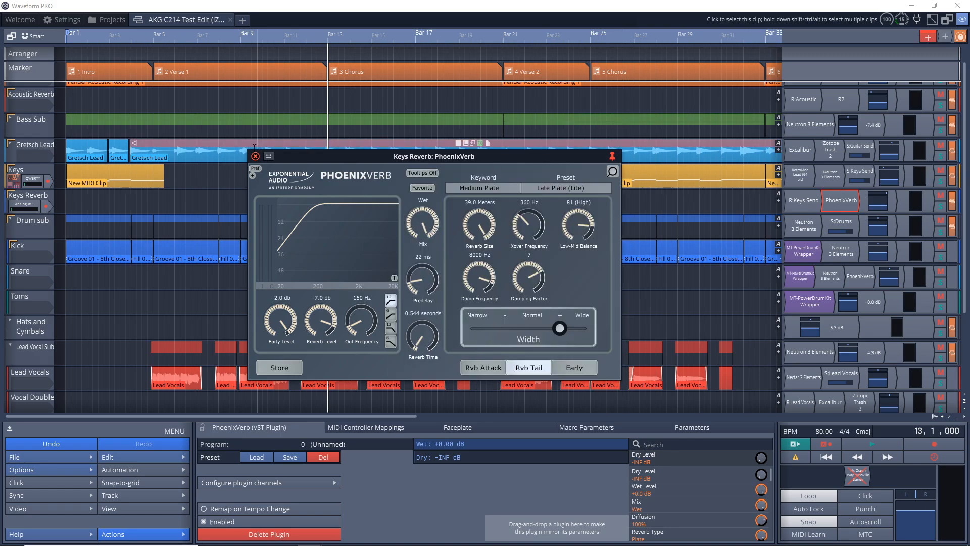
click(255, 156)
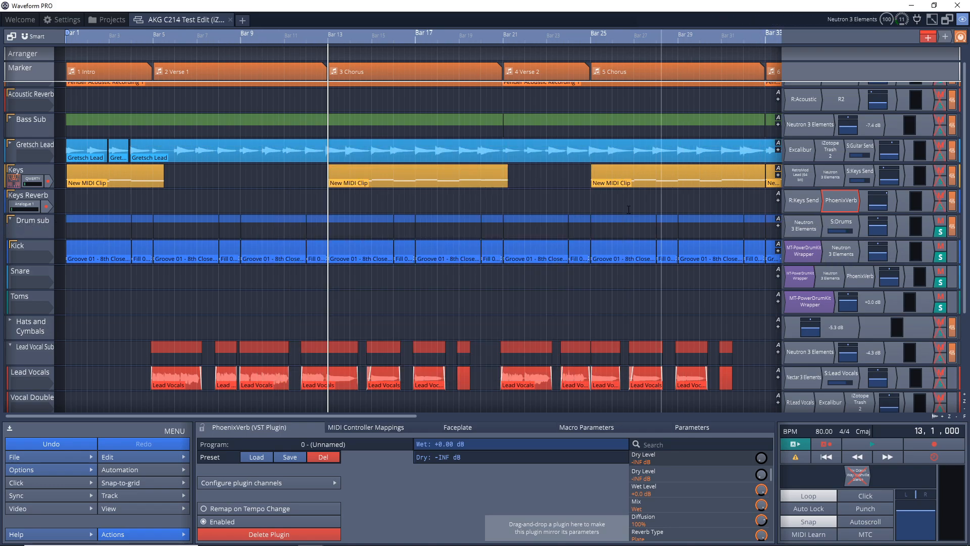
Open Neutron 3 Elements on the Kick track and view the individual kick drum presets in its Preset Manager, leaving the plugin open.
click(30, 249)
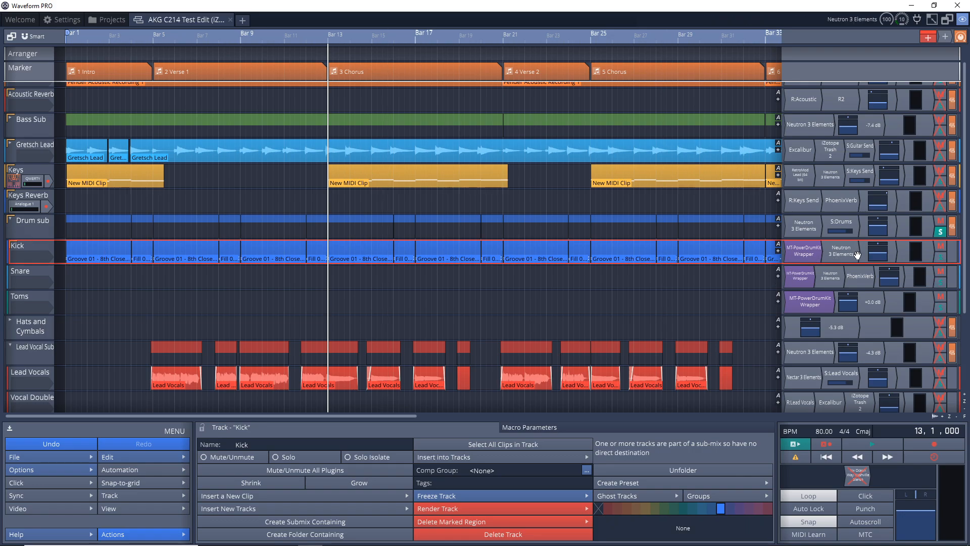
double_click(841, 251)
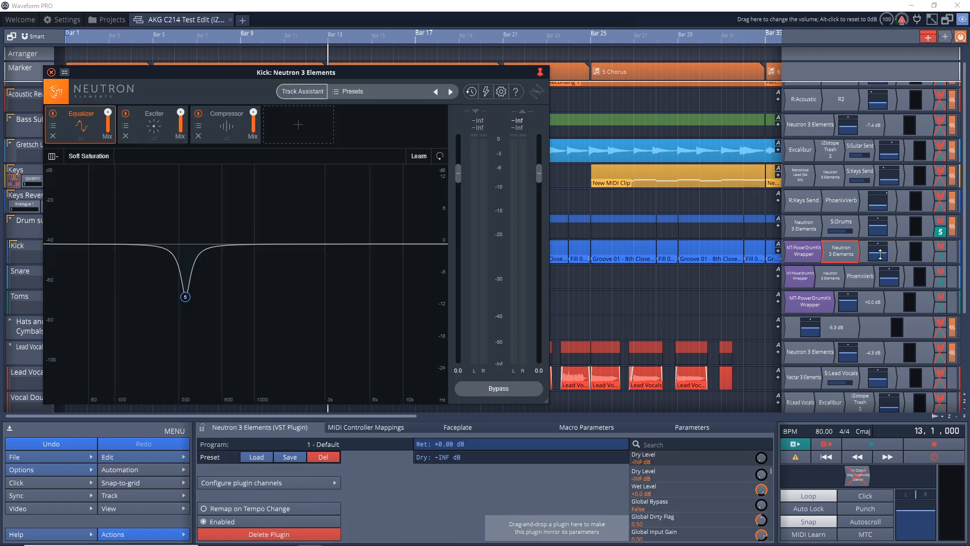
click(335, 92)
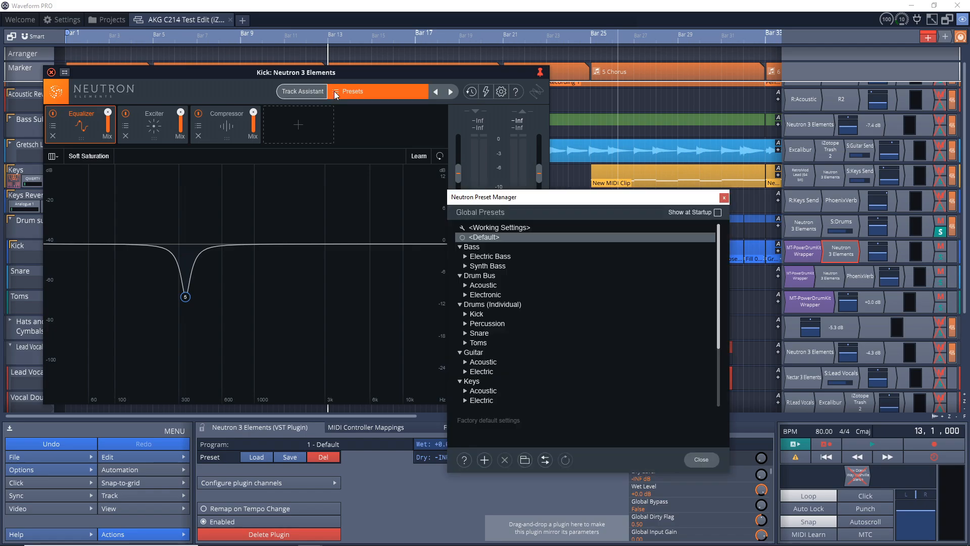
click(465, 314)
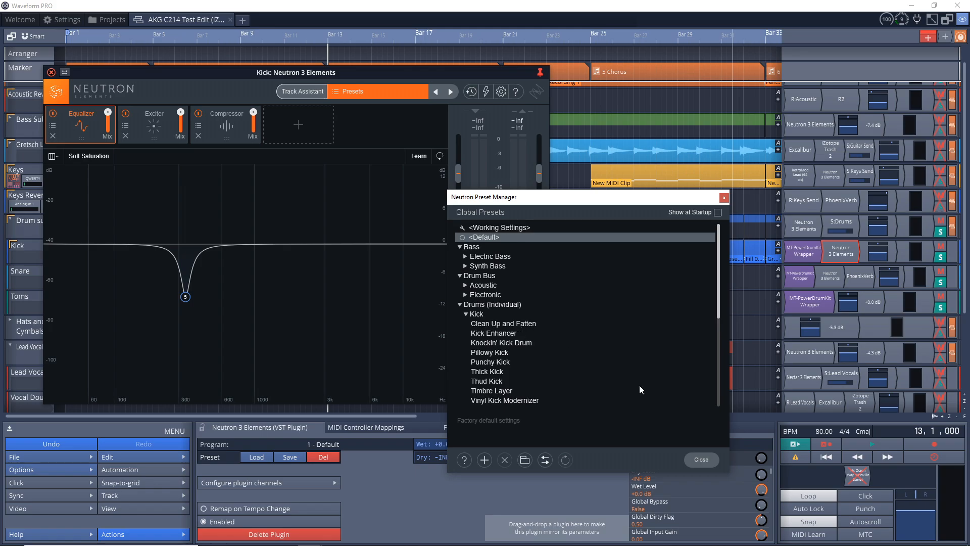
click(702, 460)
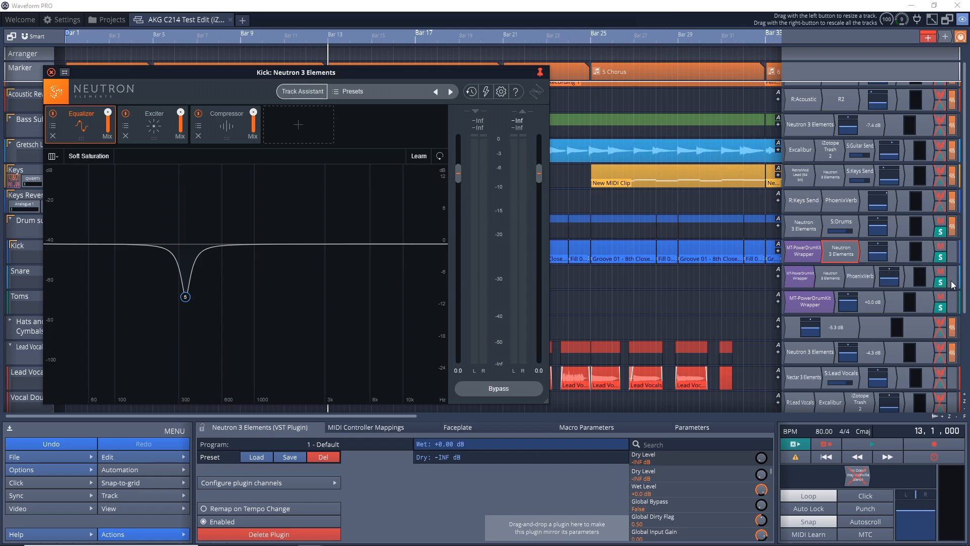
Mute Snare and Toms, play the Kick from bar 13 while disabling and re-enabling its Neutron 3 Elements, and stop.
drag(942, 276, 941, 298)
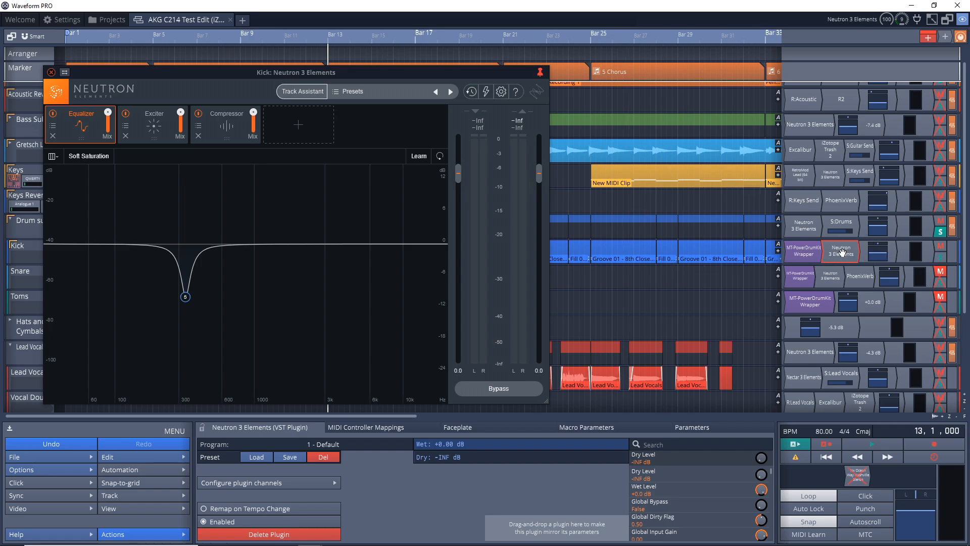
key(space)
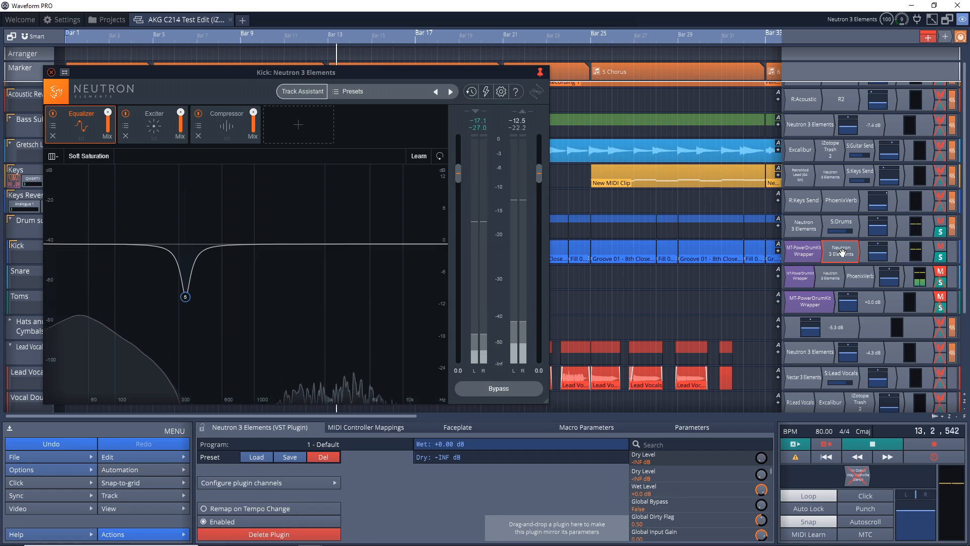
right_click(842, 253)
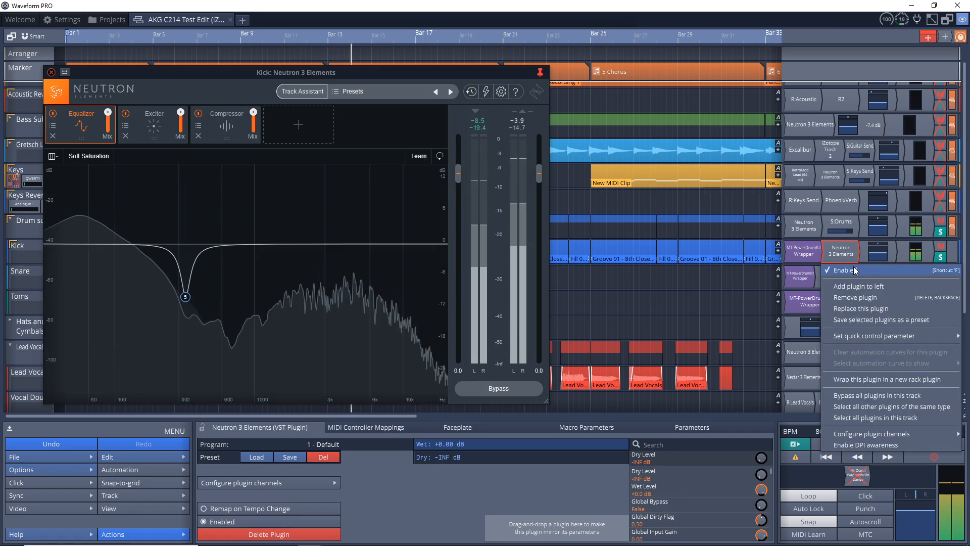
click(853, 267)
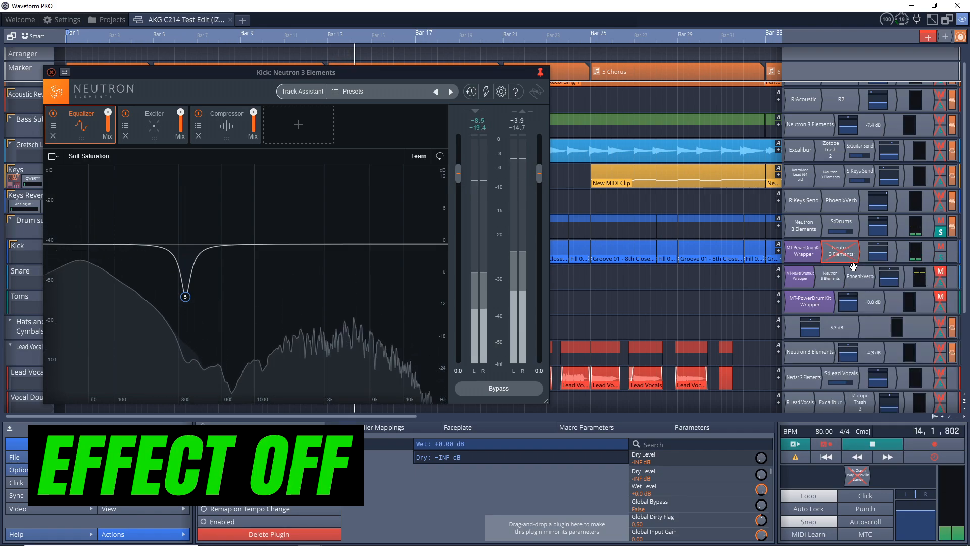
right_click(853, 264)
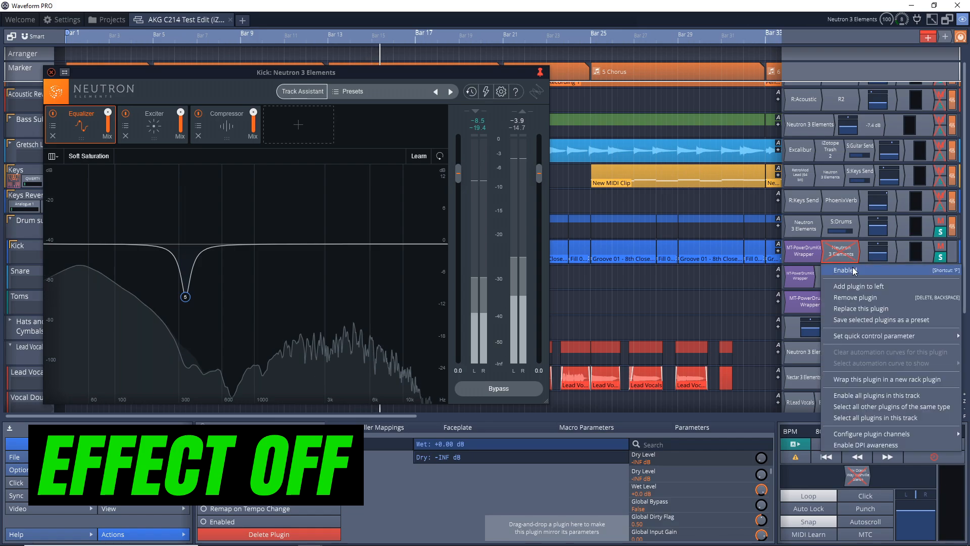
click(854, 271)
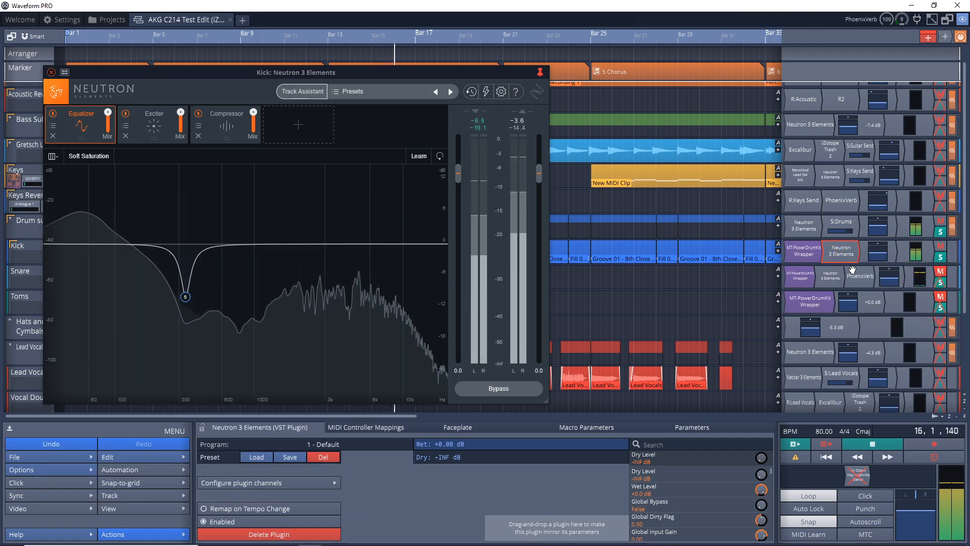
key(space)
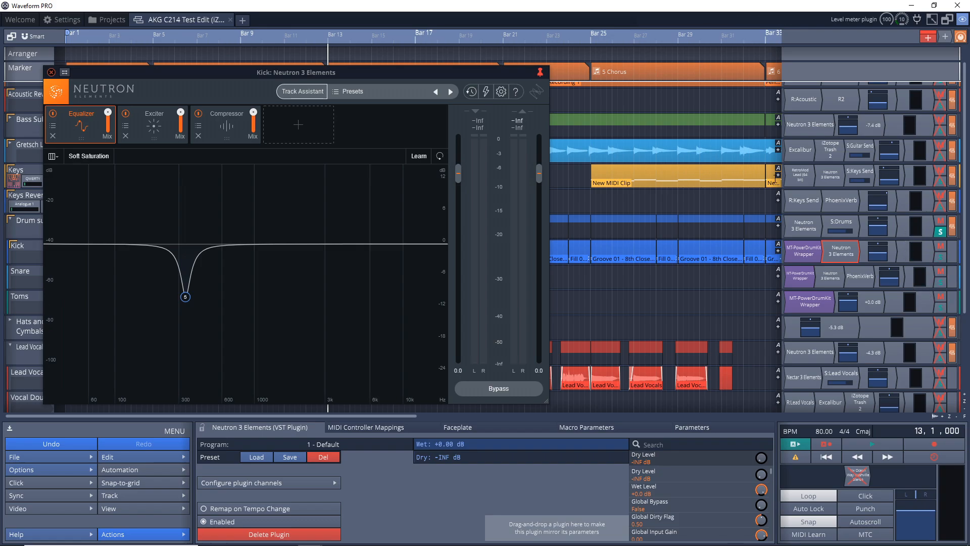
Close the Kick plugin window, select the Snare track, and view its Neutron 3 Elements settings before closing them.
click(52, 73)
click(46, 272)
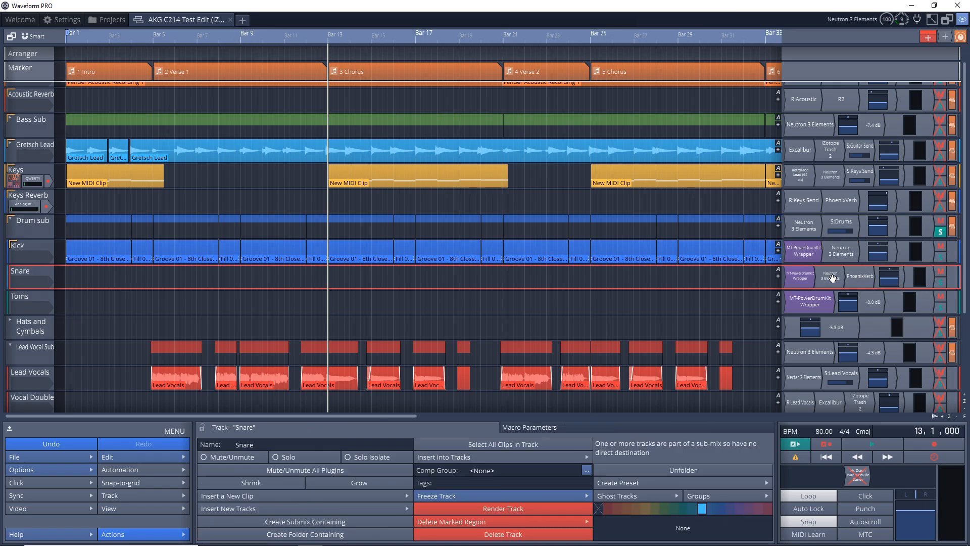
double_click(835, 276)
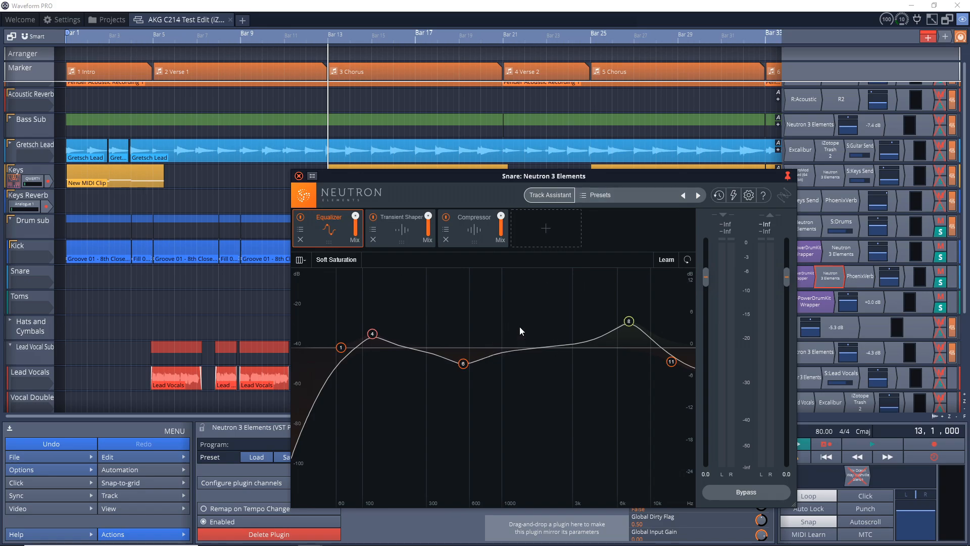
click(299, 176)
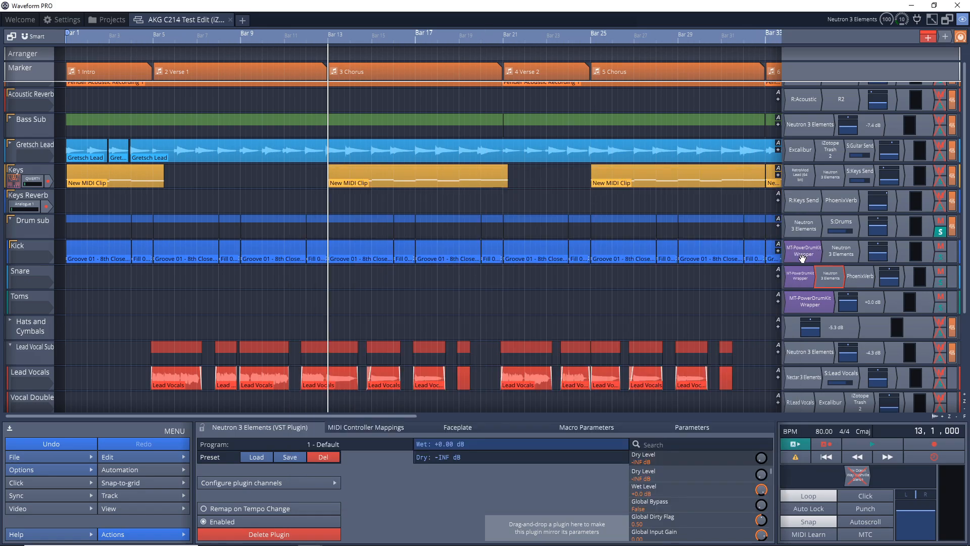
Open PhoenixVerb on Snare and play the drums from bar 13 with the reverb enabled and disabled, re-enabling and closing it at the end.
double_click(862, 277)
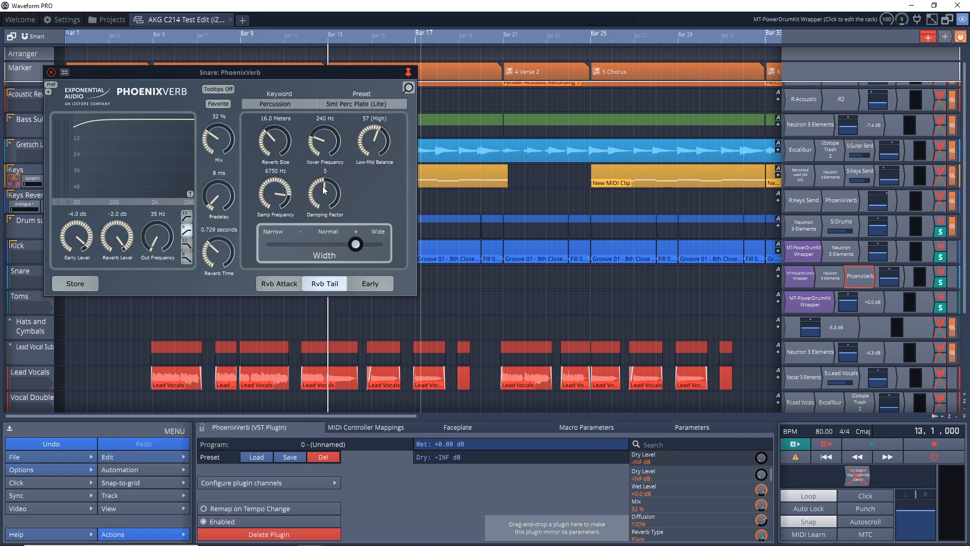
key(space)
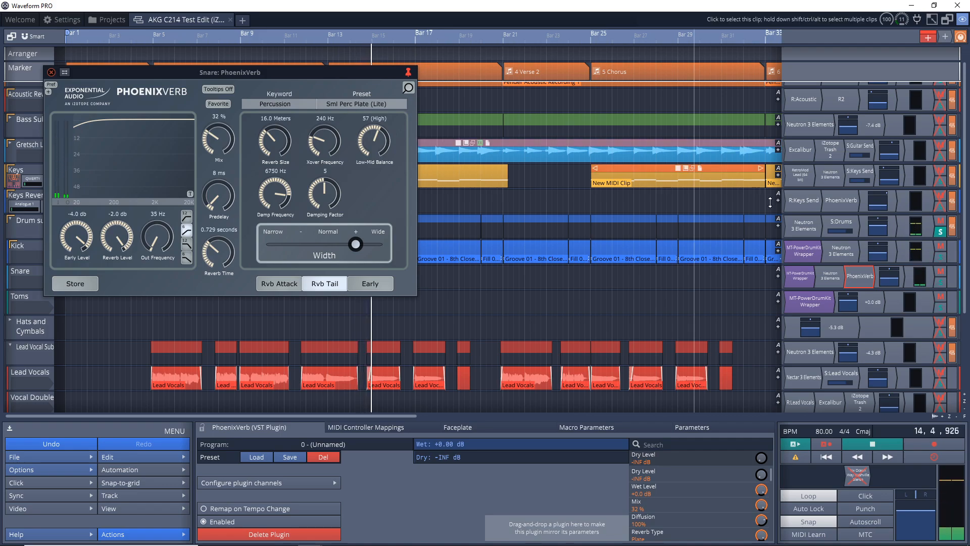
key(space)
right_click(862, 284)
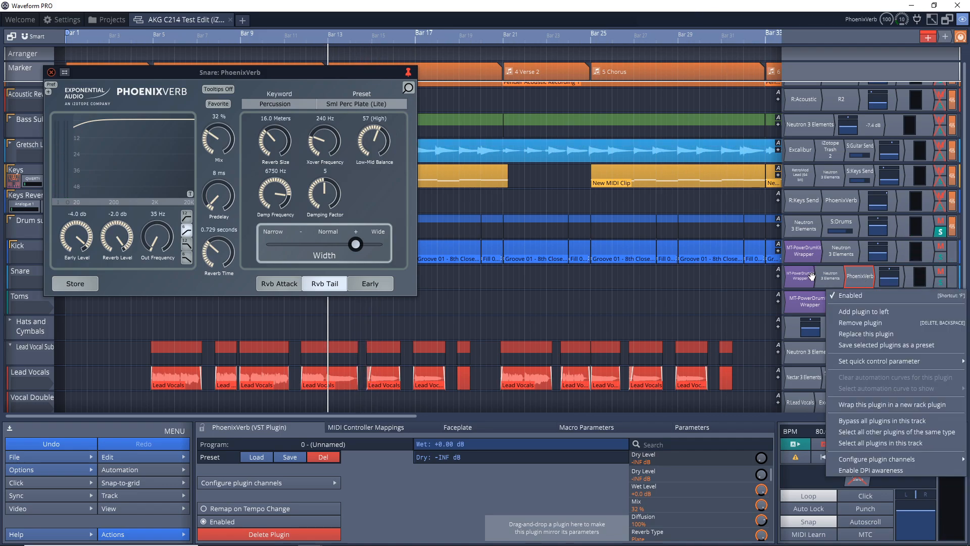
click(859, 297)
key(space)
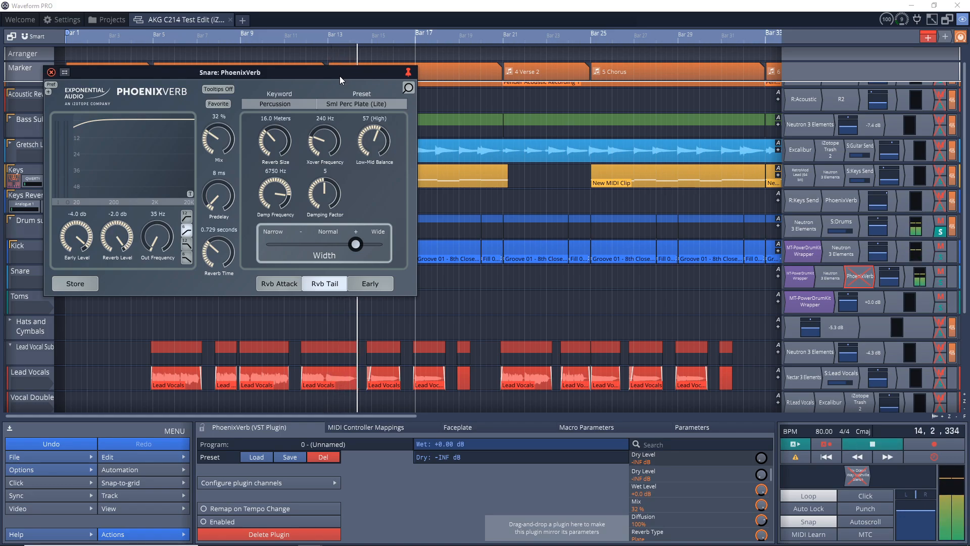
right_click(859, 276)
click(859, 297)
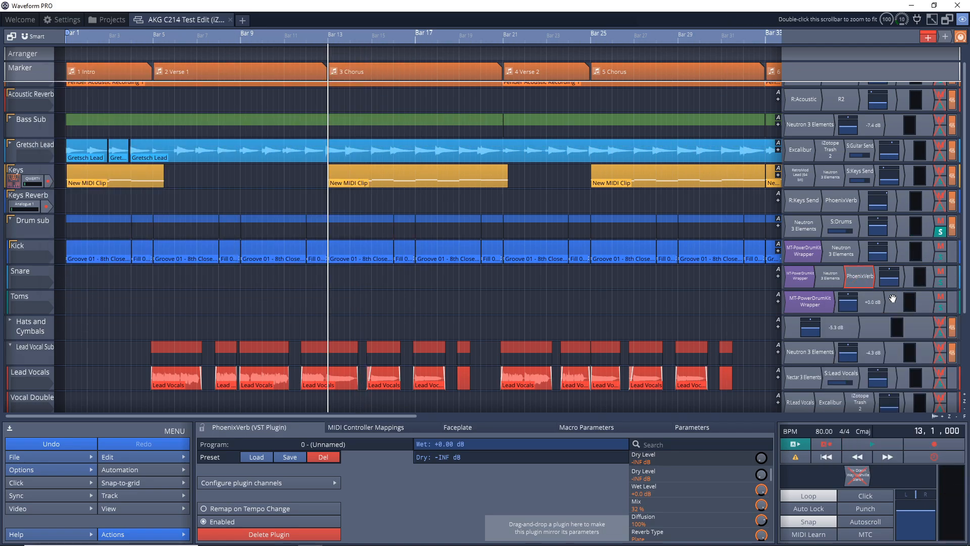
Open Neutron 3 Elements on Drum sub, view the global presets in its Preset Manager, and close both windows.
double_click(814, 227)
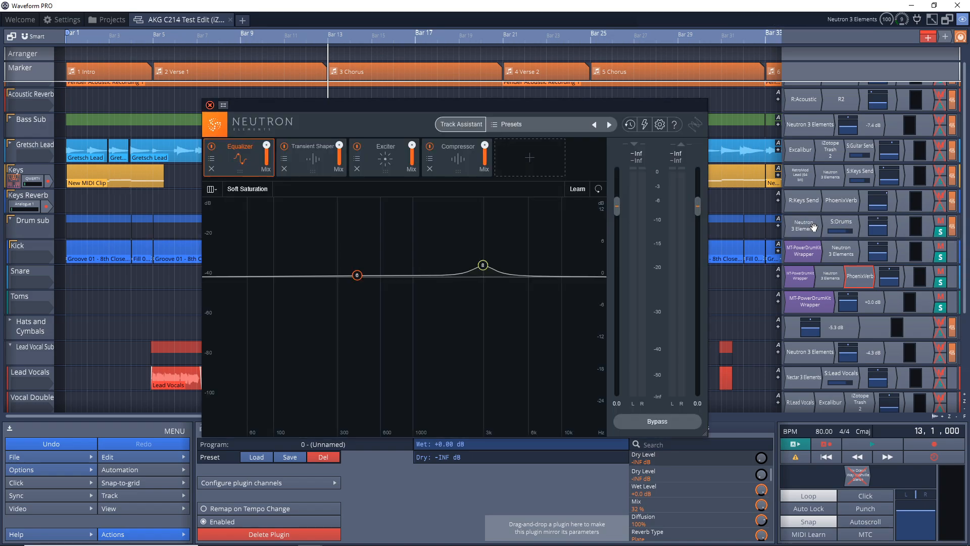
click(498, 125)
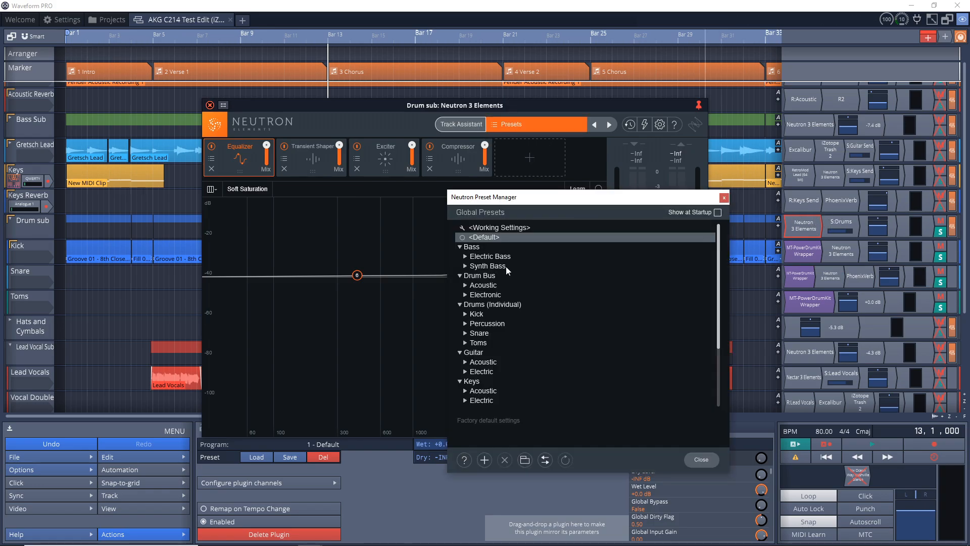
click(724, 198)
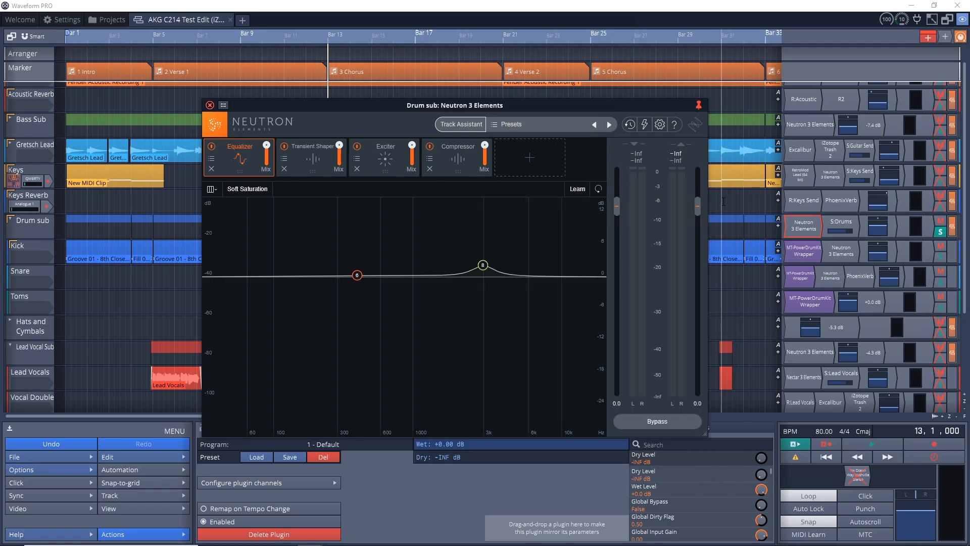
click(210, 105)
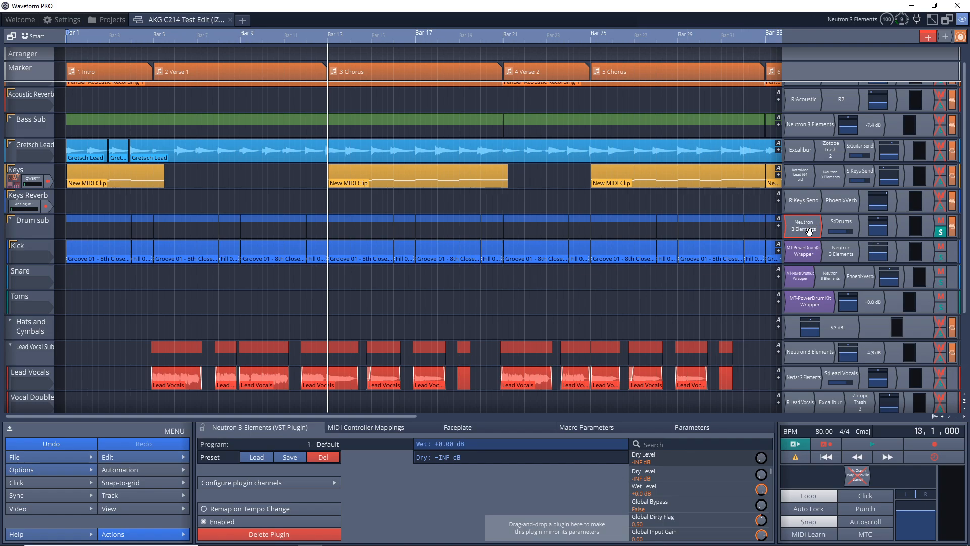
Play the soloed drums from bar 13 while disabling and re-enabling Neutron 3 Elements on Drum sub, and stop.
key(space)
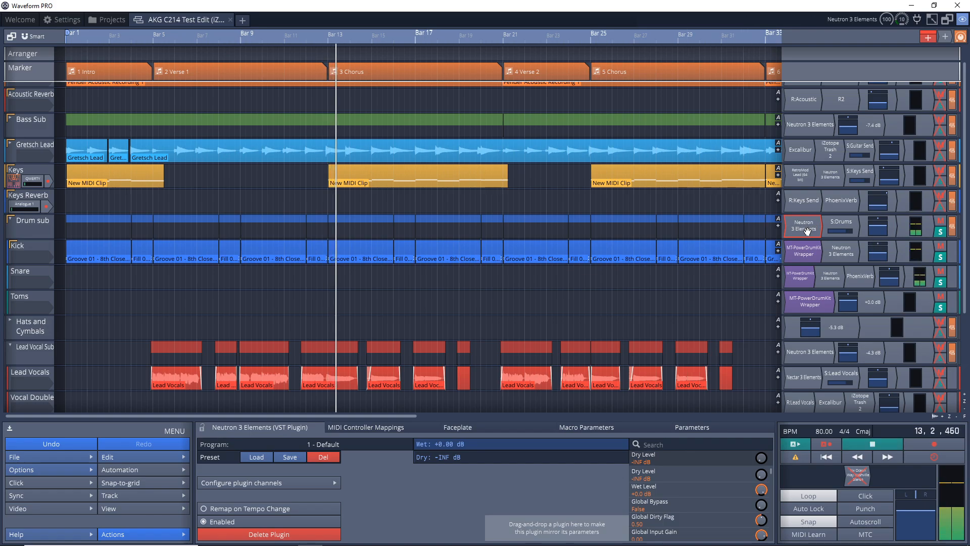
right_click(807, 230)
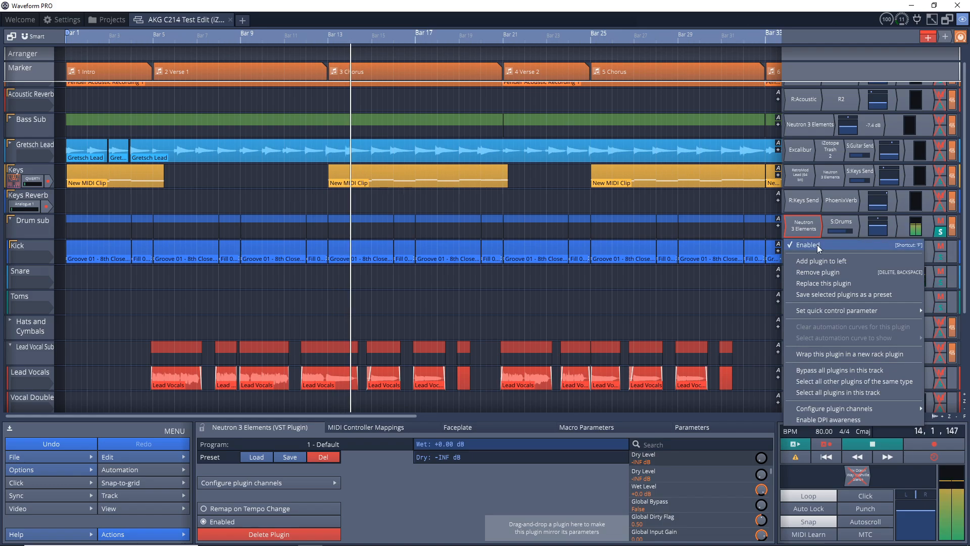
click(818, 245)
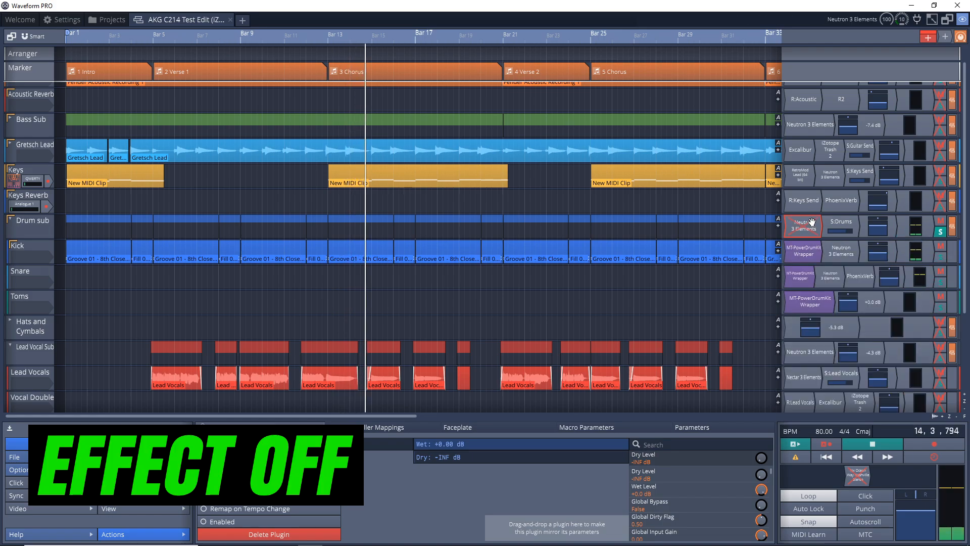
right_click(810, 229)
click(812, 245)
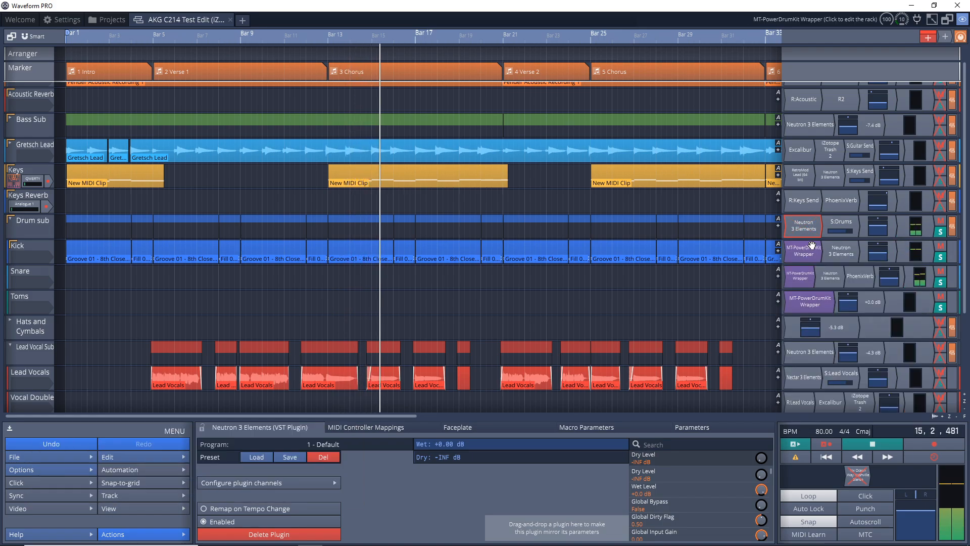
key(space)
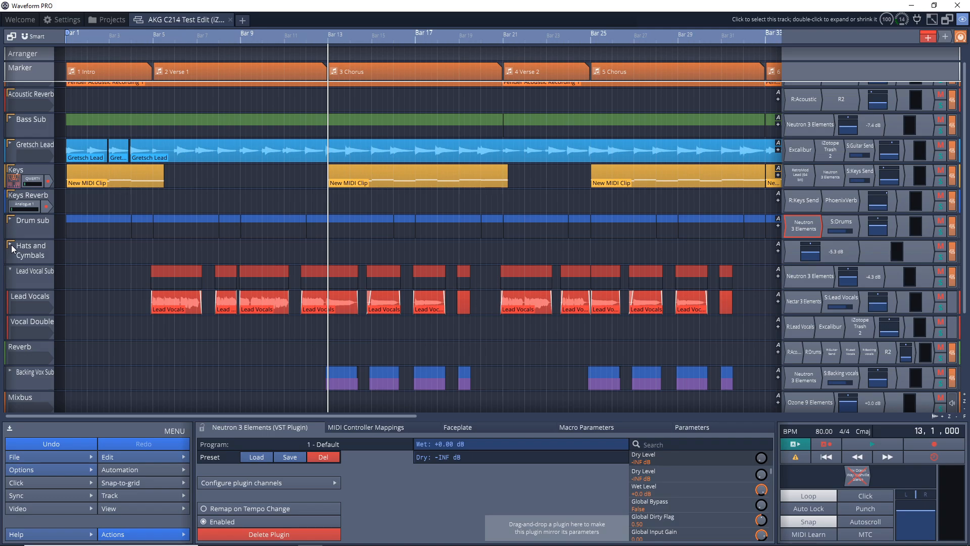
Expand the Hats and Cymbals submix to view its tracks, collapse it again, and select Lead Vocal Sub.
click(10, 245)
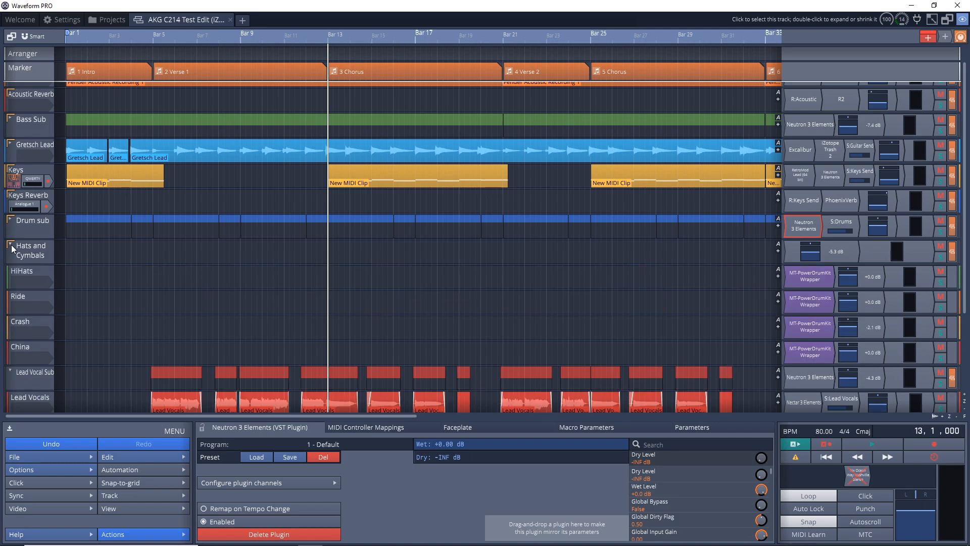
click(11, 246)
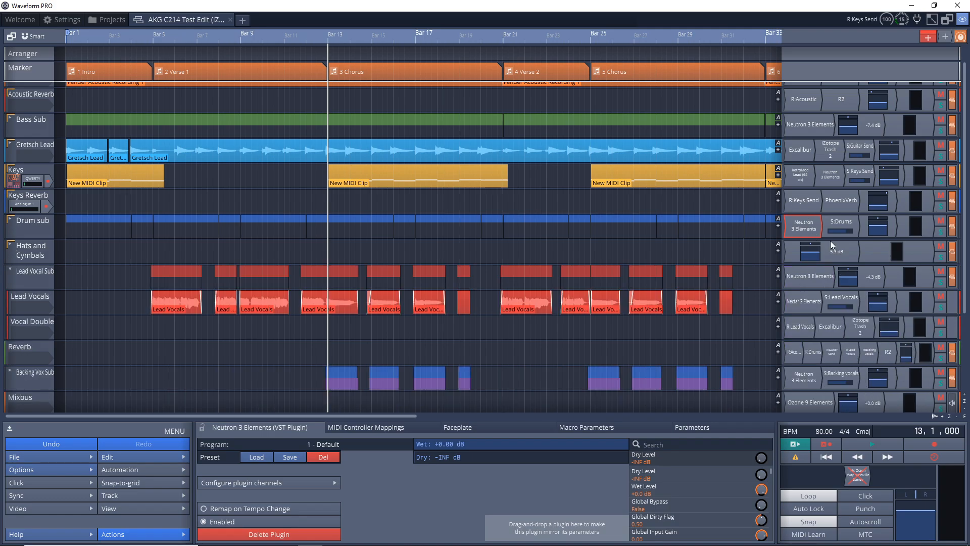
click(25, 273)
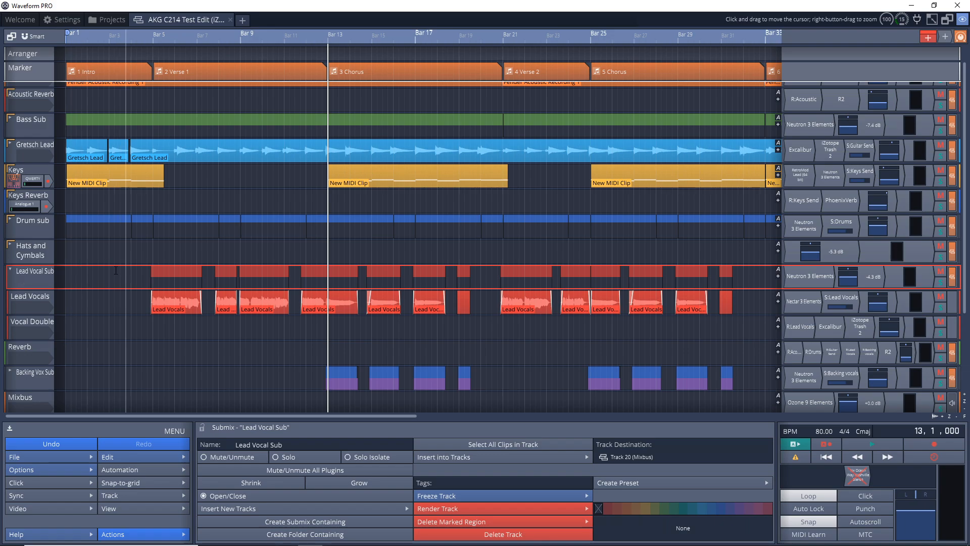
Select Lead Vocals, move the playback position to the Verse 1 marker at bar 5, and view the track's Nectar 3 Elements settings.
click(31, 297)
key(2)
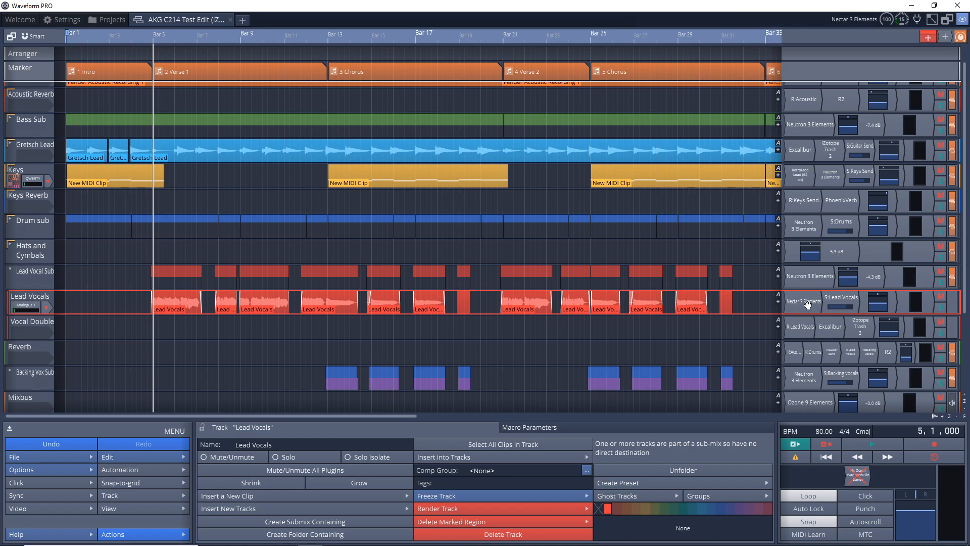
double_click(805, 301)
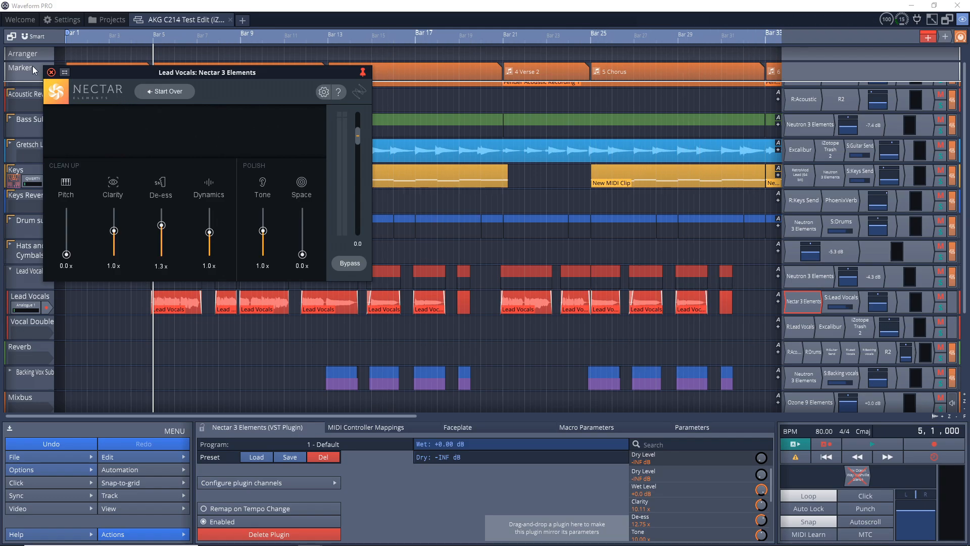
click(51, 73)
Disable the existing Nectar 3 Elements on Lead Vocals and add a new Nectar 3 Elements before the Lead Vocals send.
right_click(805, 302)
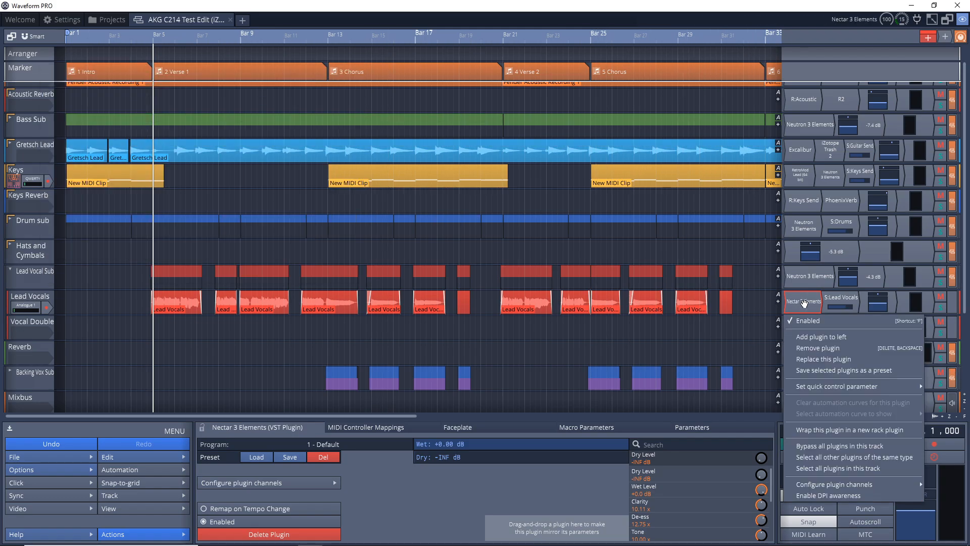
click(833, 321)
right_click(843, 298)
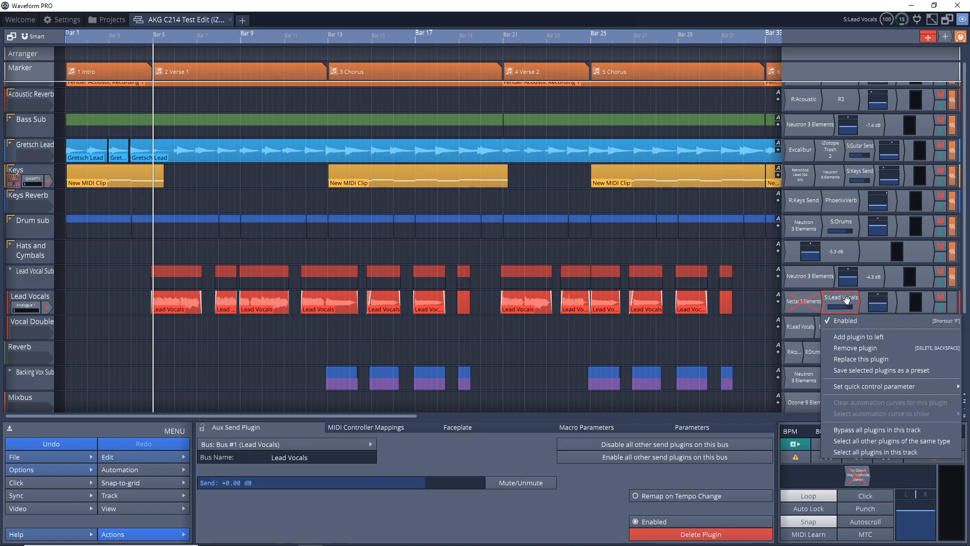
click(862, 337)
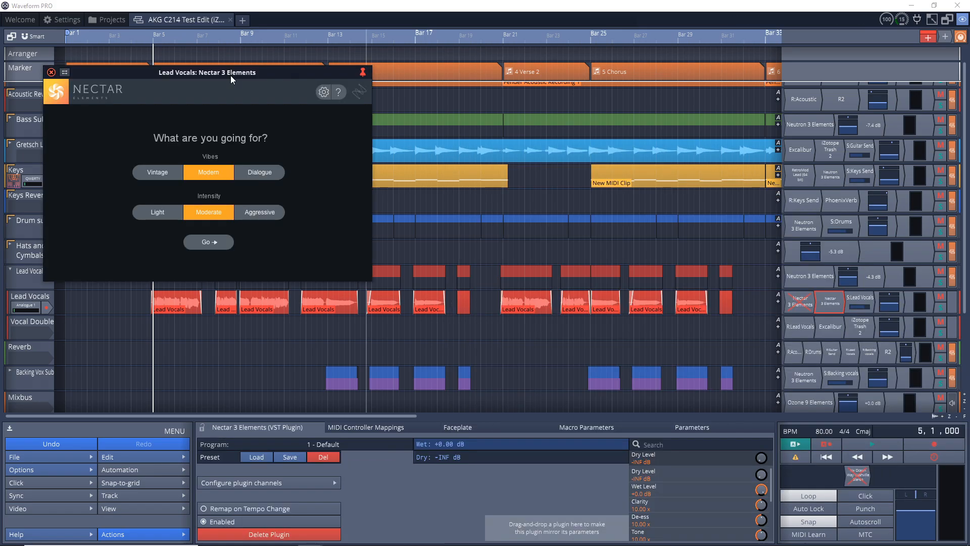
Run the new Nectar 3 Elements assistant with Modern vibe and Moderate intensity, playing the song from bar 5 for its analysis.
drag(231, 75, 407, 123)
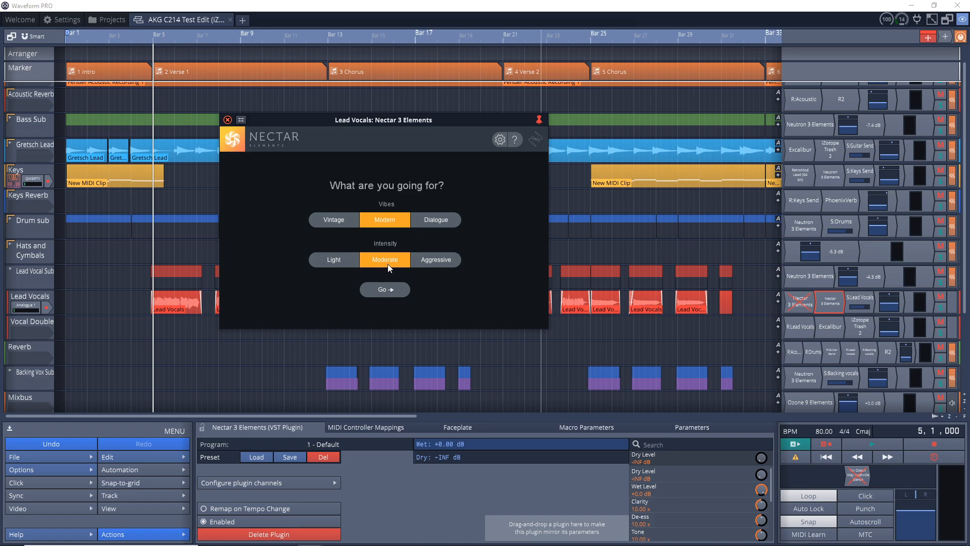
click(389, 290)
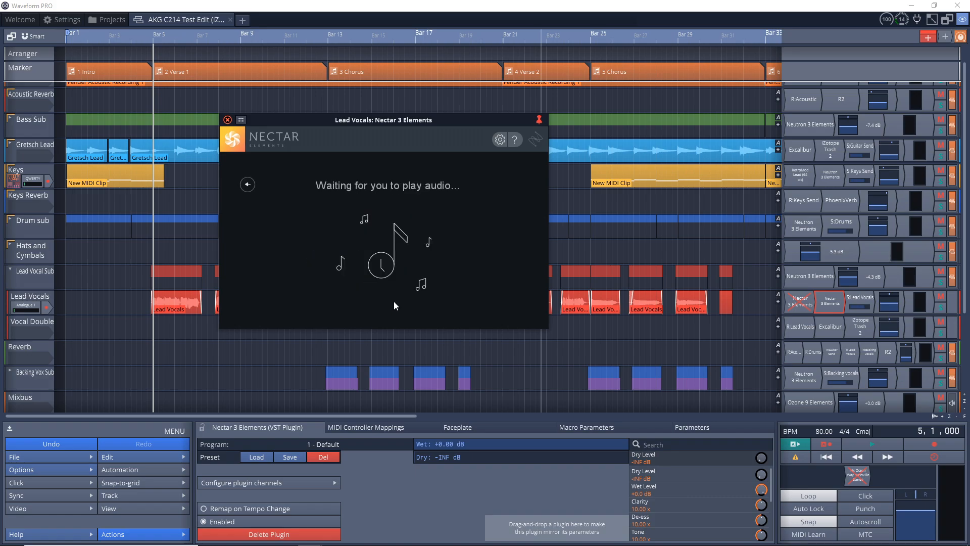
key(space)
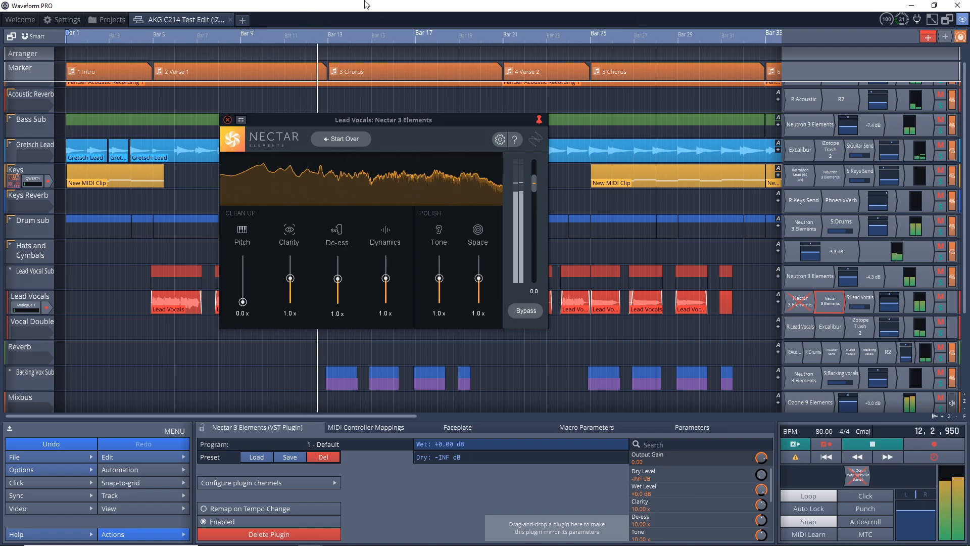
Stop playback, then remove the newly added Nectar 3 Elements from Lead Vocals and re-enable the original one.
key(space)
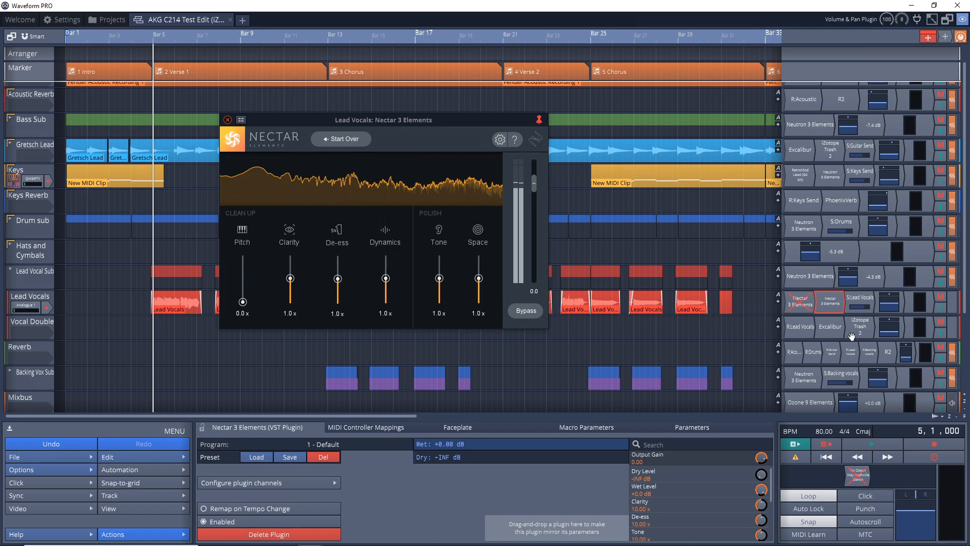
right_click(841, 308)
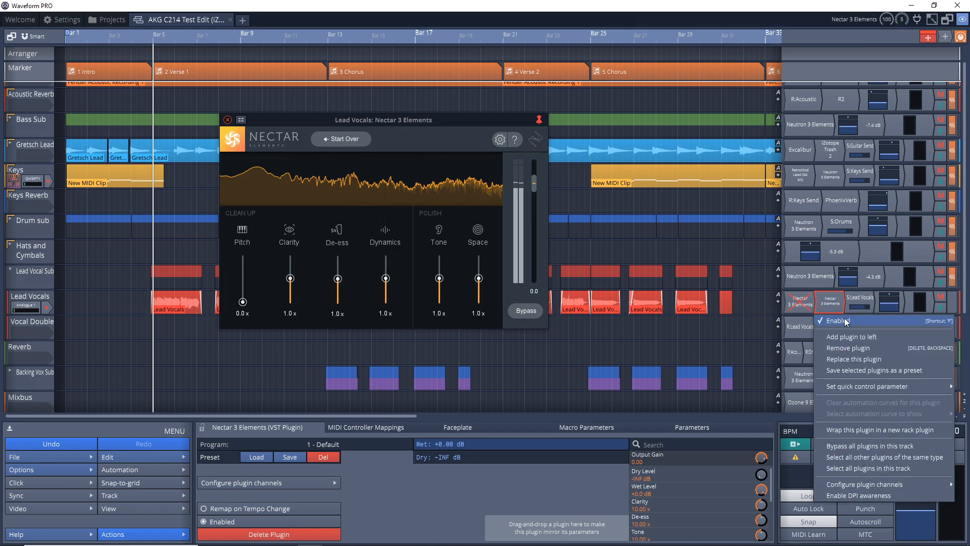
click(863, 349)
right_click(809, 305)
click(811, 320)
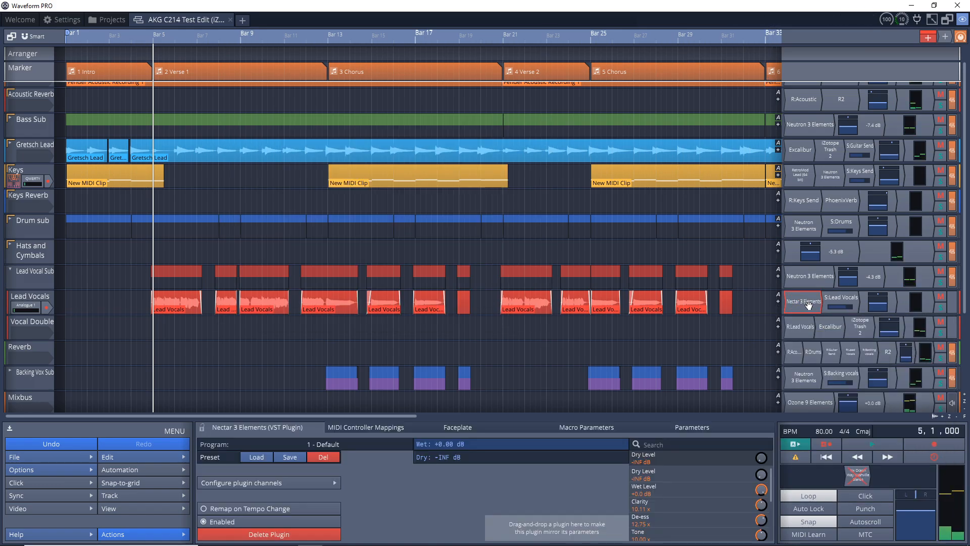
View the Lead Vocals Nectar 3 Elements settings and compare playback from bar 5 with the plugin disabled, then enabled.
double_click(806, 303)
drag(221, 76, 470, 142)
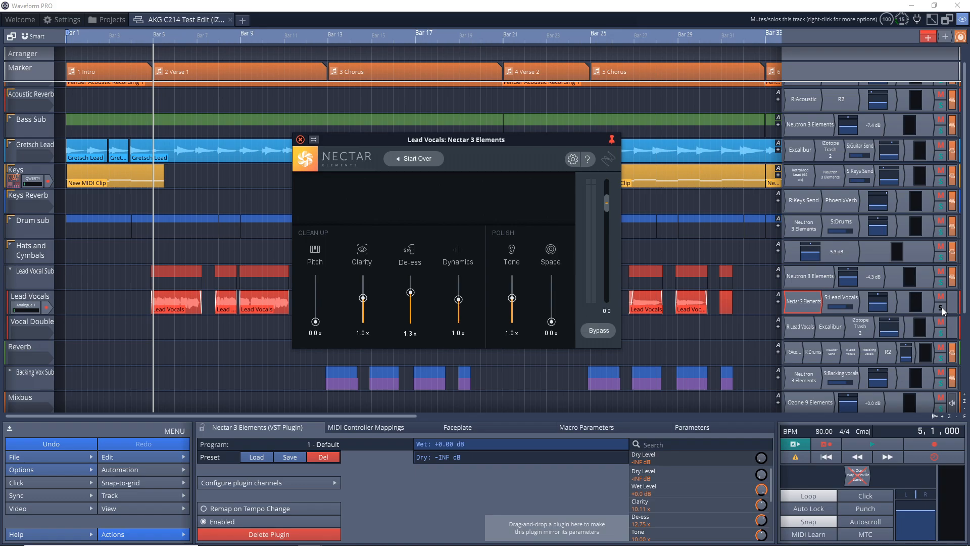
right_click(802, 309)
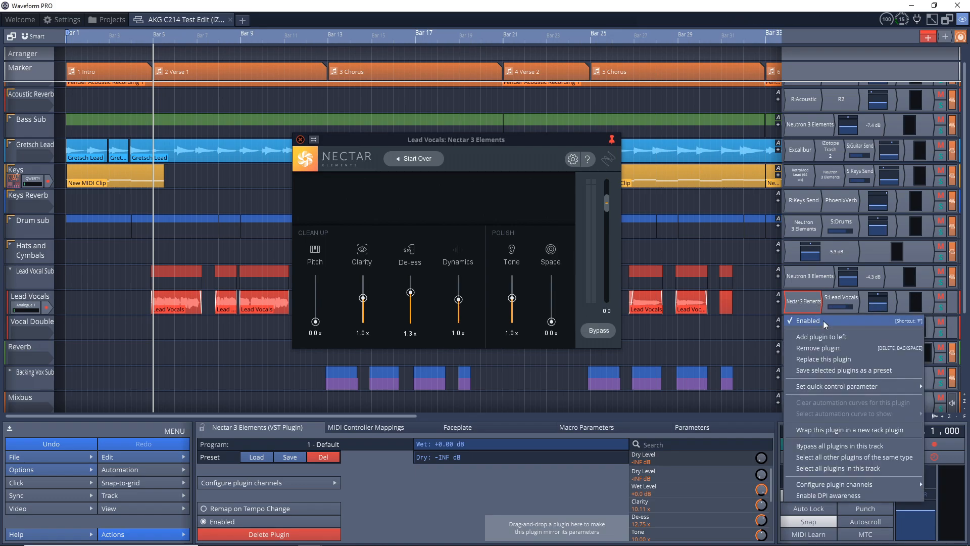
click(821, 320)
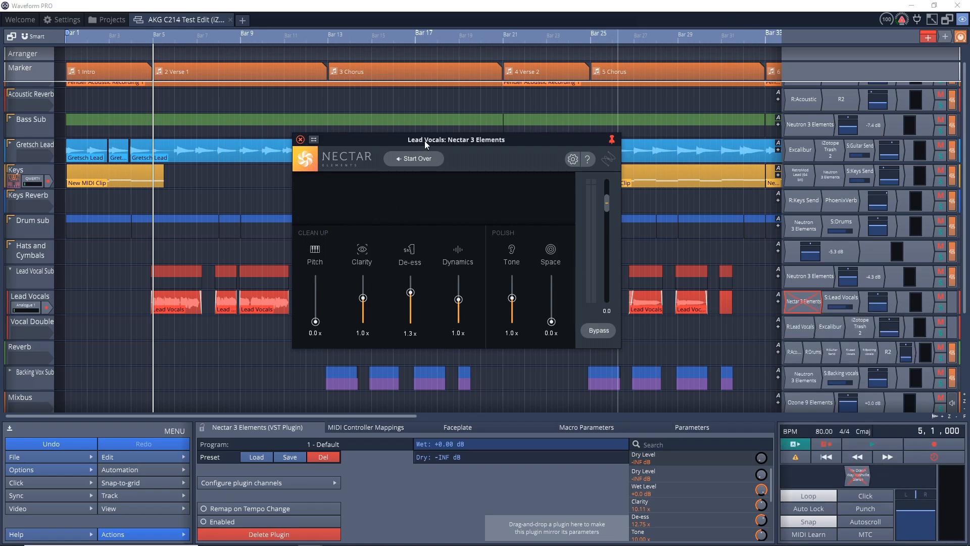
key(space)
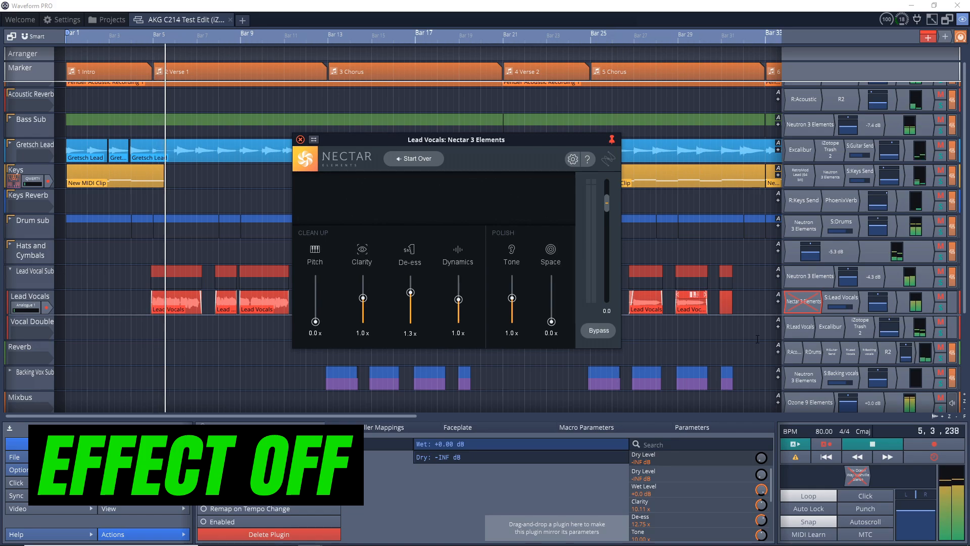
right_click(802, 303)
click(814, 320)
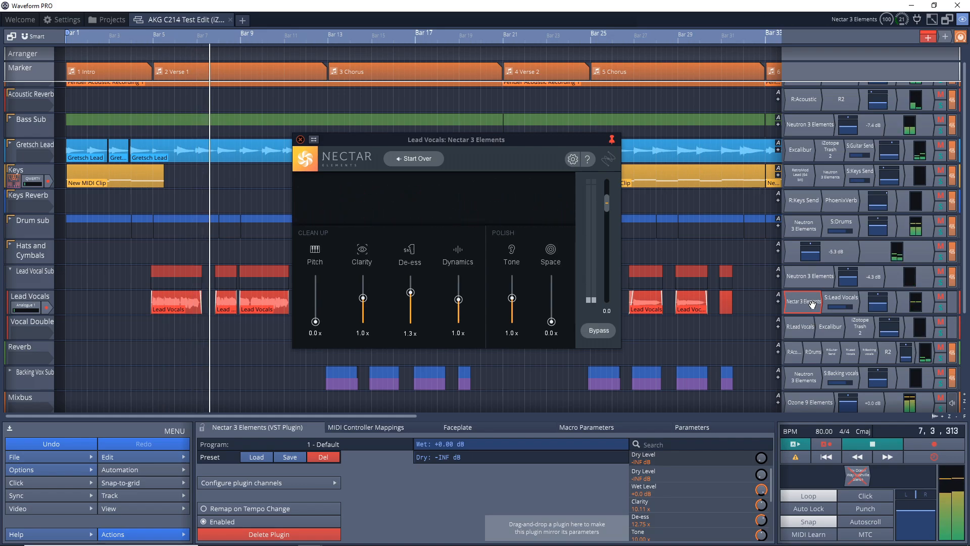
Disable and re-enable Nectar 3 Elements on Lead Vocals once more during playback, then stop and close its window.
right_click(813, 304)
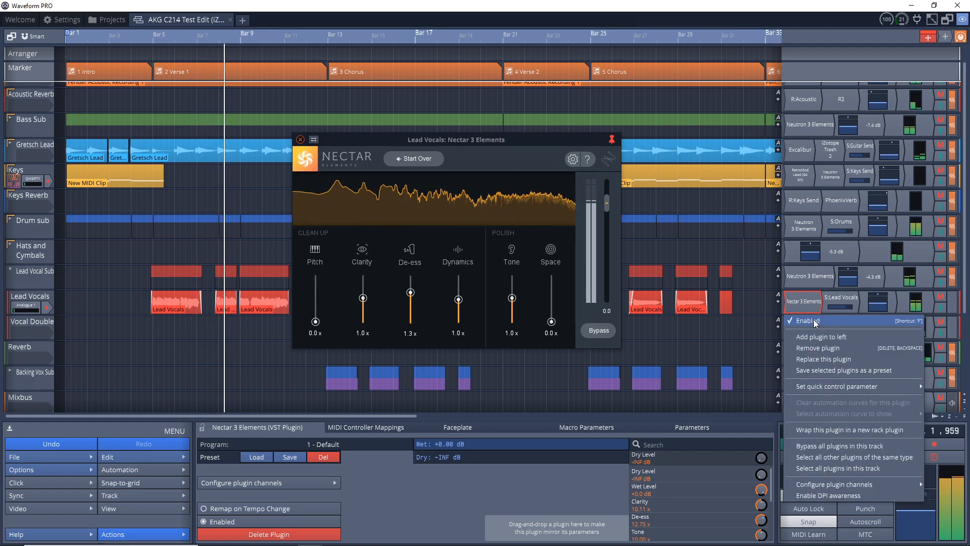
click(812, 321)
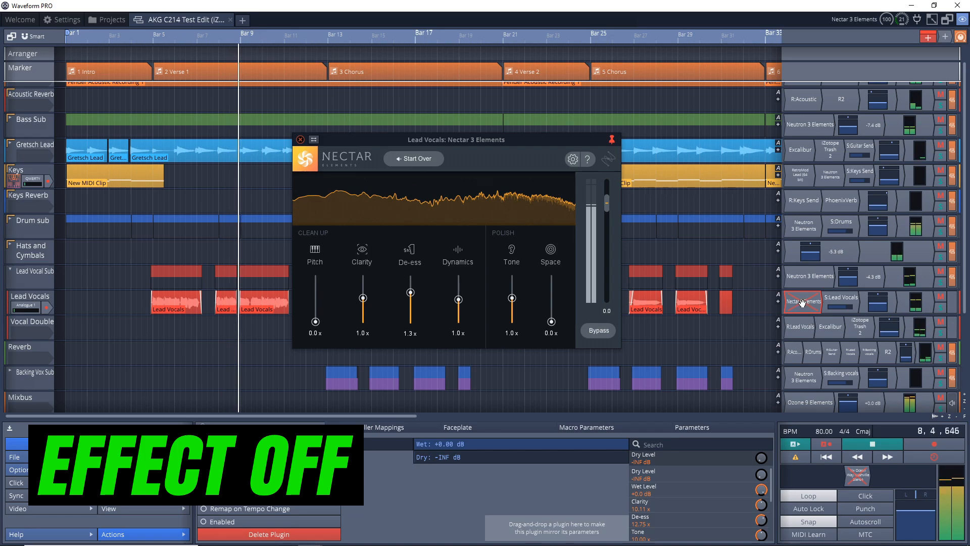
right_click(804, 303)
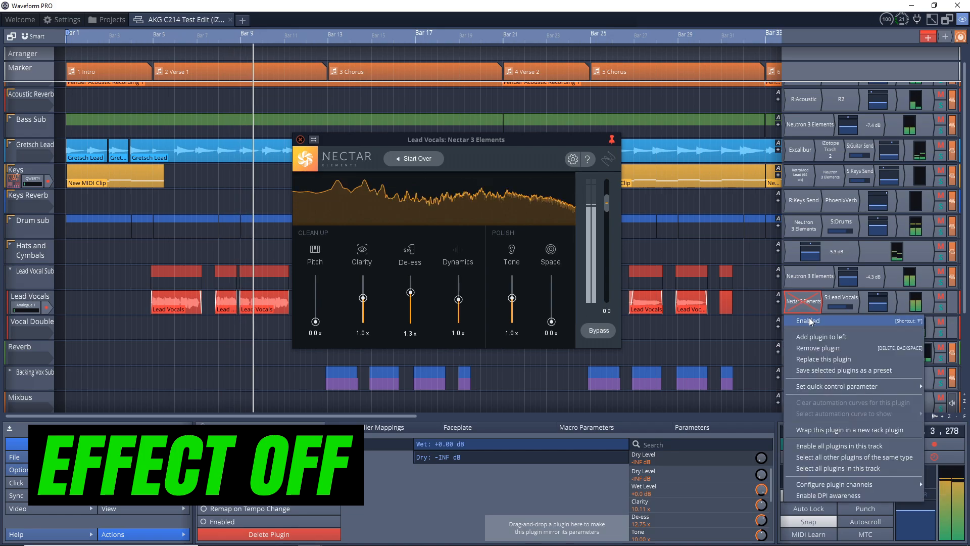
click(810, 321)
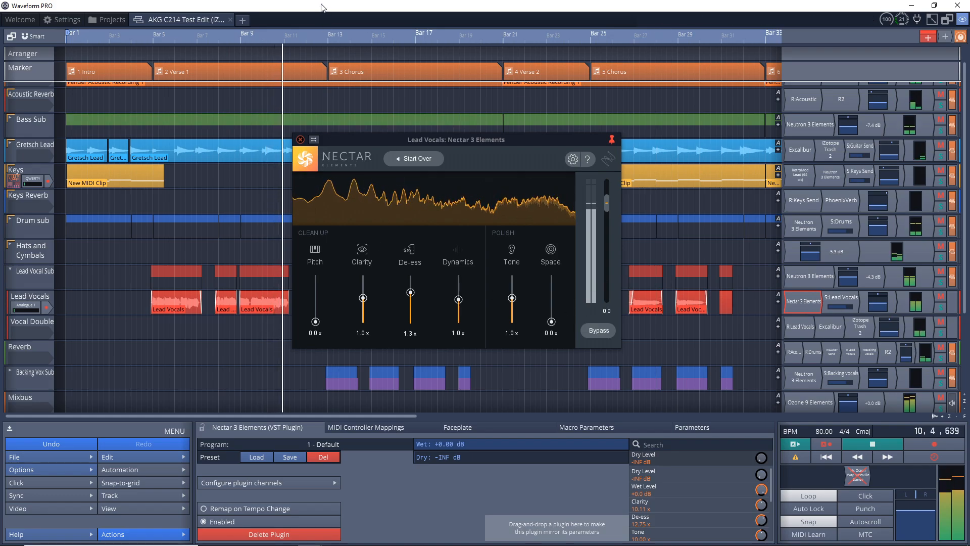
key(space)
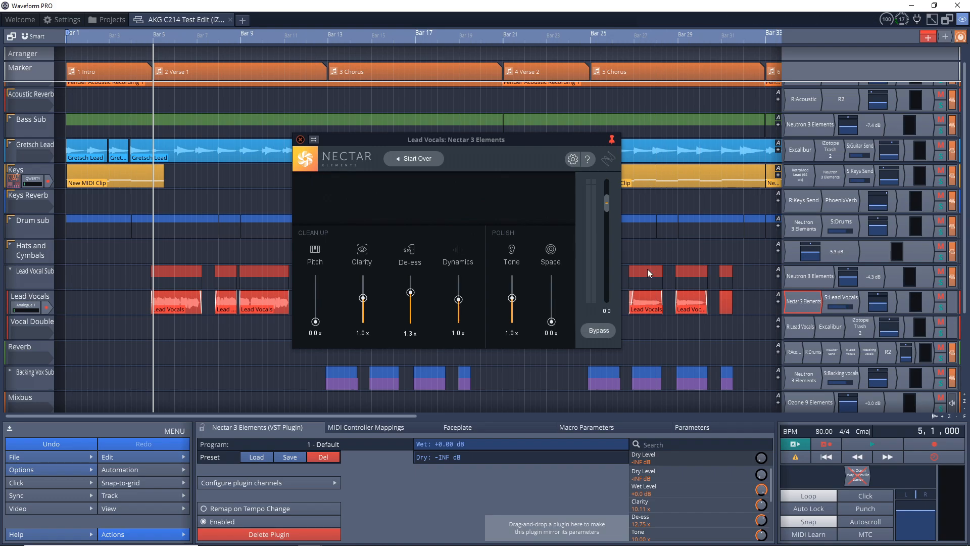
click(301, 141)
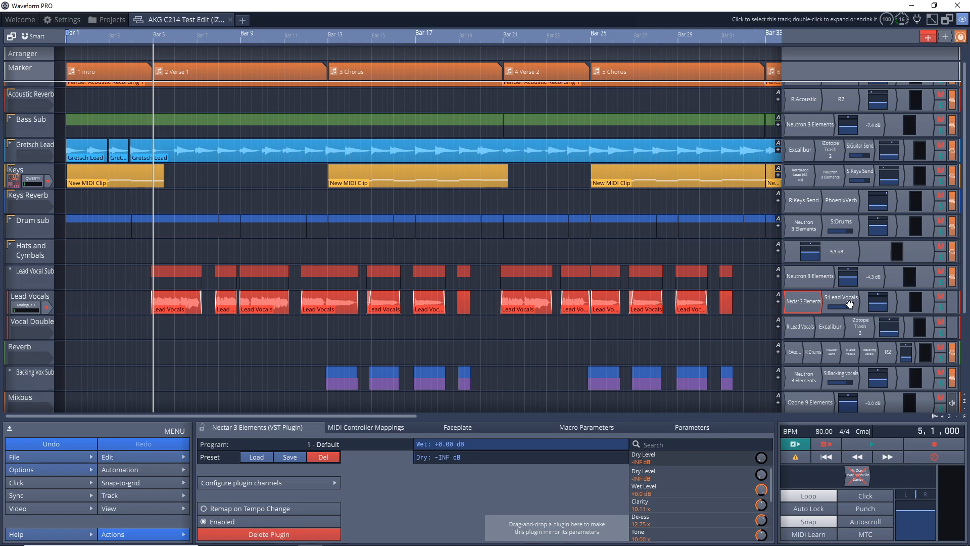
Select the Vocal Double track and view its Excalibur settings and Vocals preset list, keeping Slapback Stereo 02.
click(21, 325)
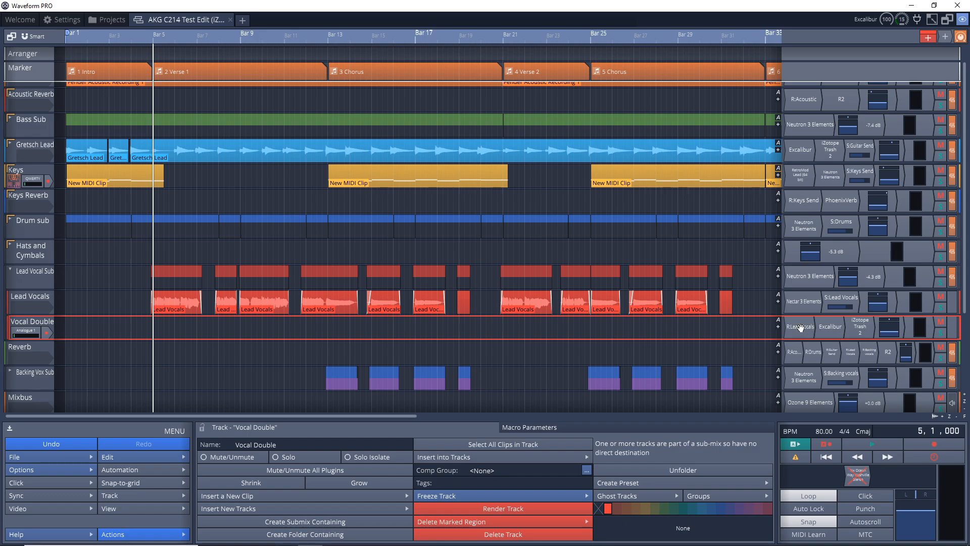
double_click(830, 327)
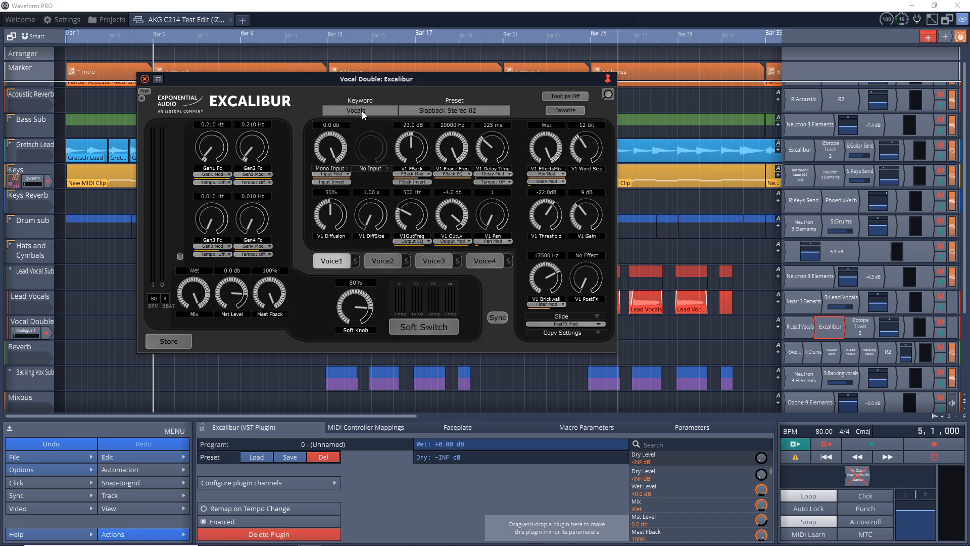
click(461, 112)
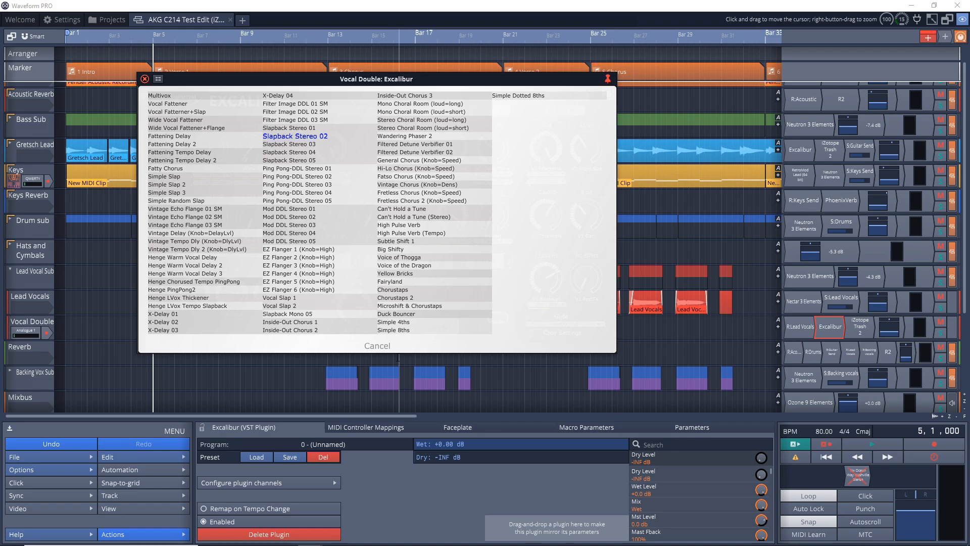
click(390, 346)
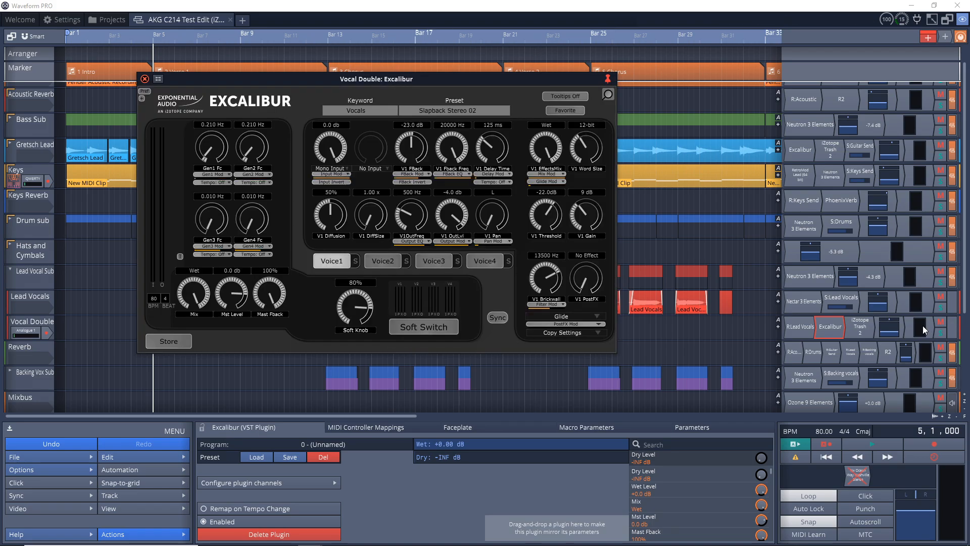
View the Vocal Double's iZotope Trash 2 settings behind its preset manager, then close the plugin window.
double_click(865, 328)
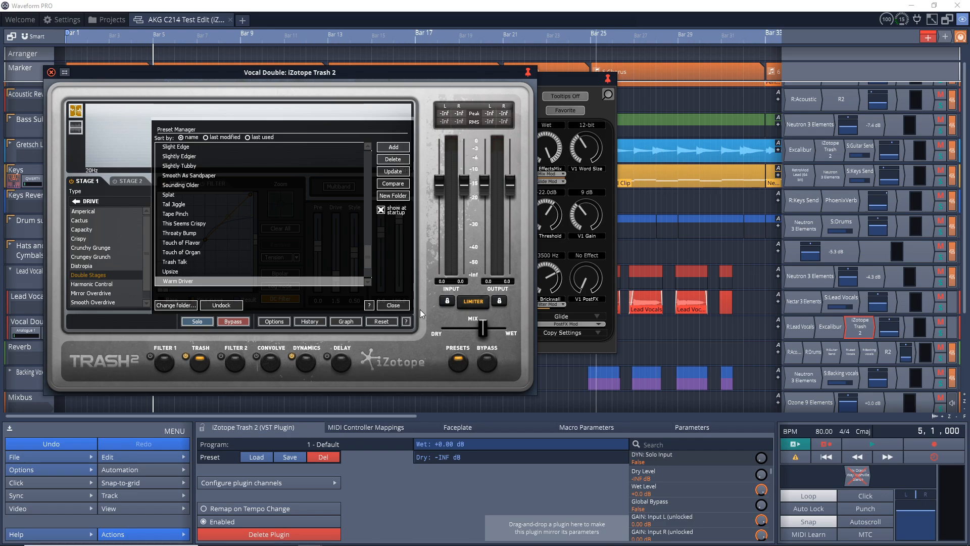
click(396, 307)
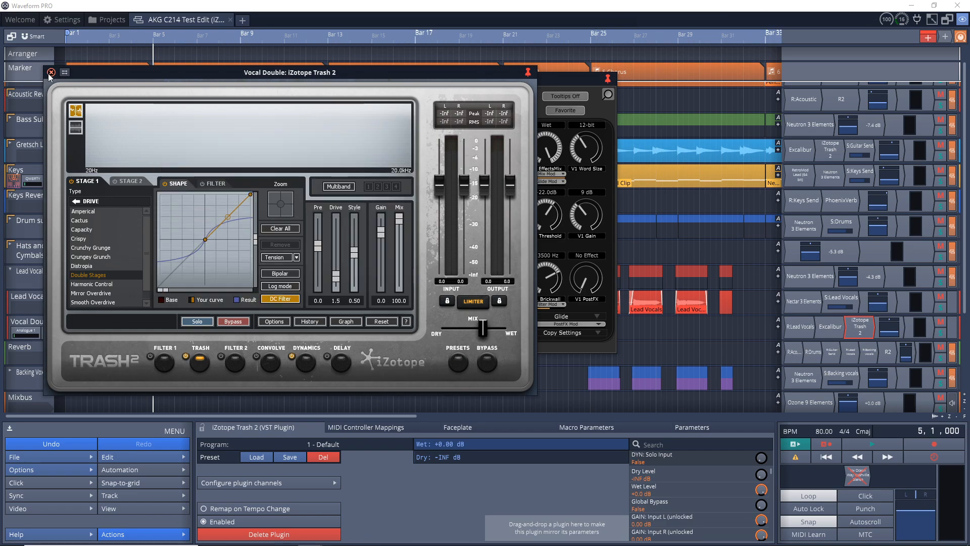
click(51, 73)
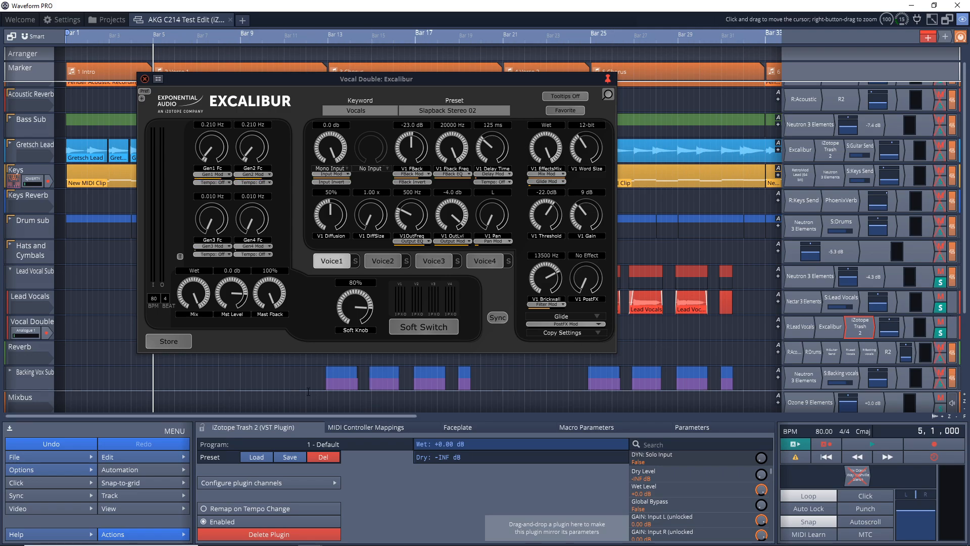
Play the soloed vocals from bar 5 and compare the Vocal Double with Excalibur disabled and re-enabled.
key(space)
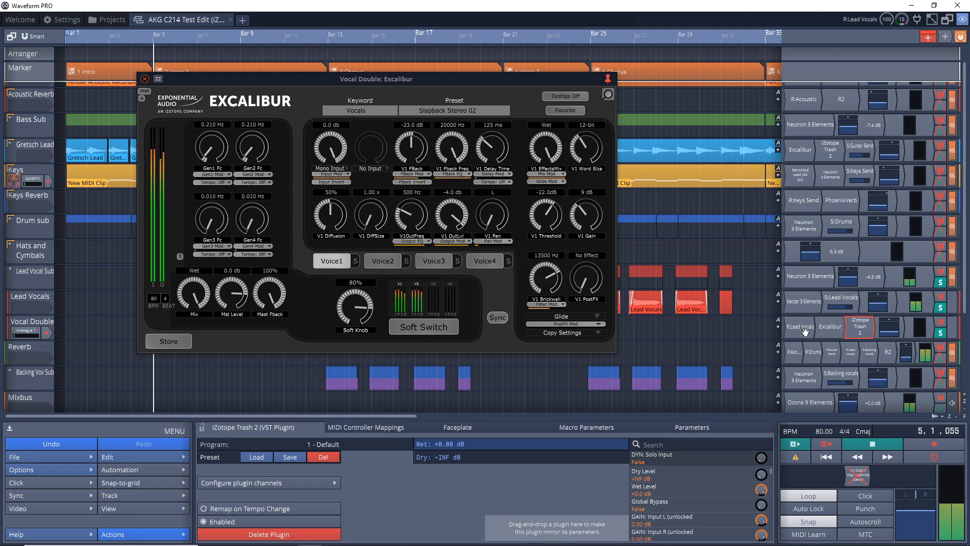
right_click(831, 329)
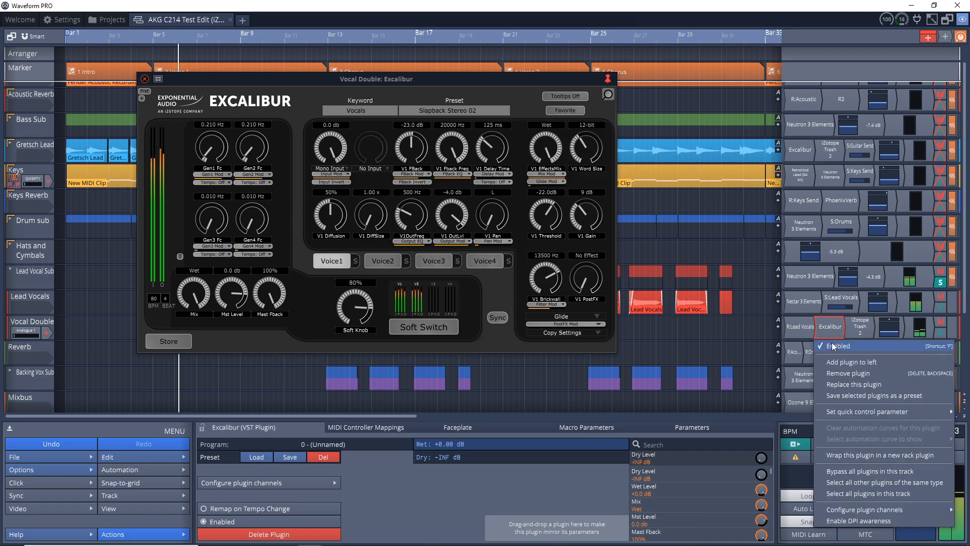
click(832, 342)
right_click(831, 328)
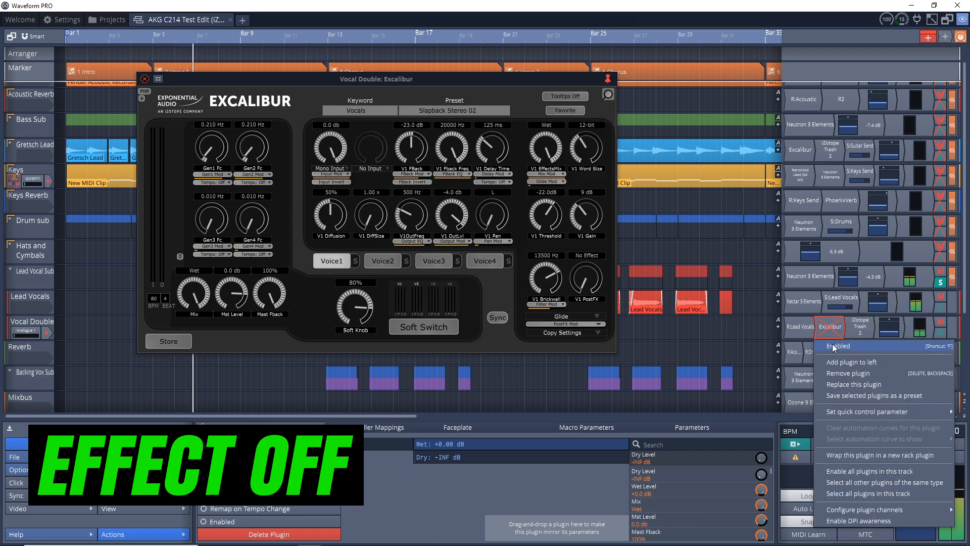
click(833, 344)
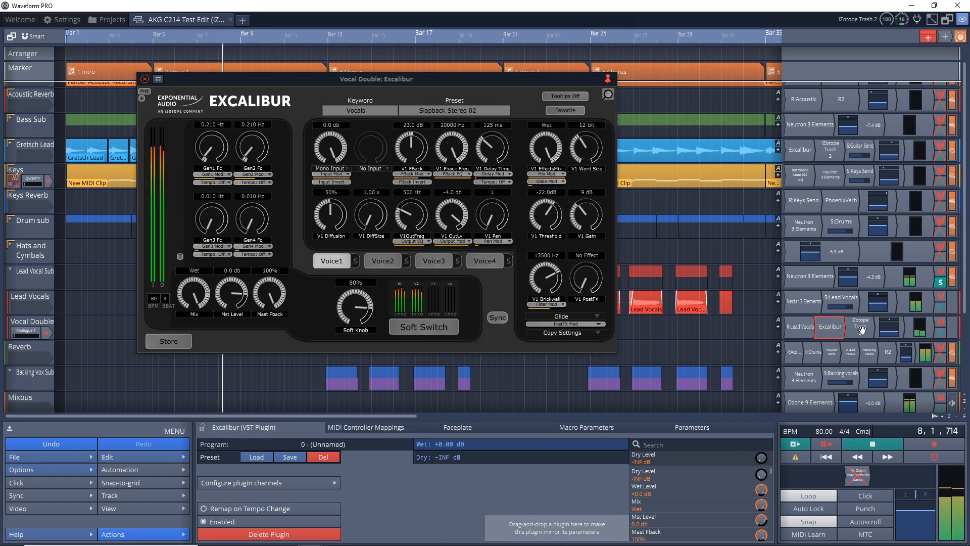
Compare the Vocal Double with iZotope Trash 2 disabled and re-enabled, then stop playback and unsolo Lead Vocal Sub.
right_click(862, 334)
click(862, 346)
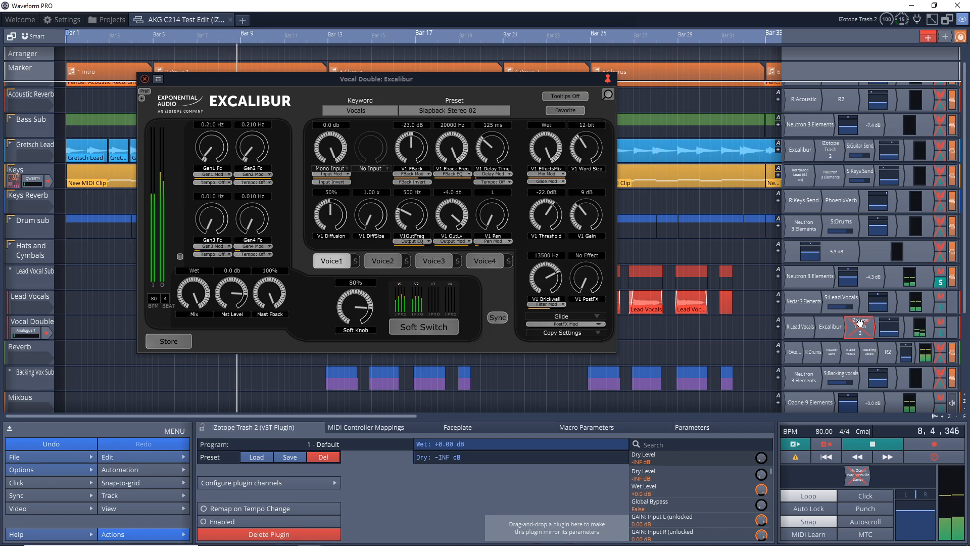
right_click(859, 324)
click(861, 345)
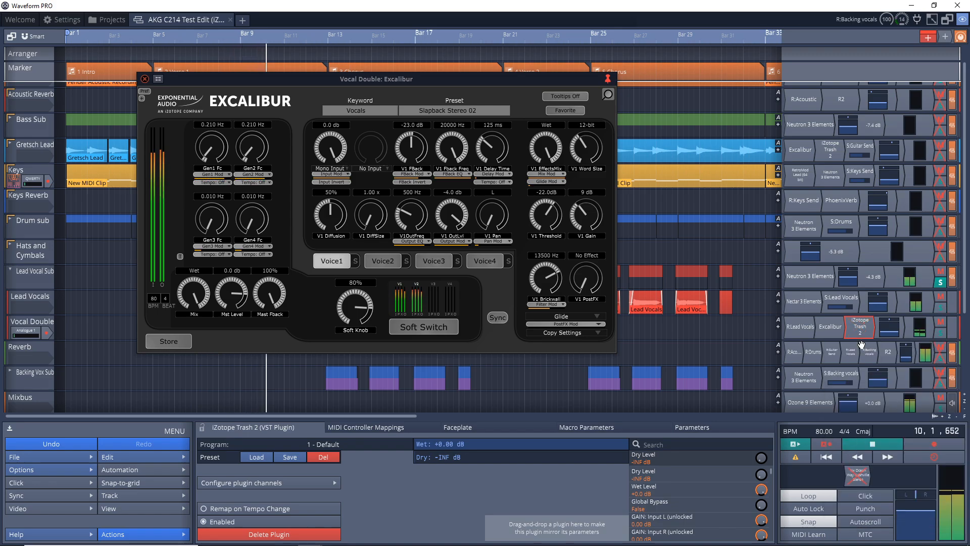
key(space)
click(942, 283)
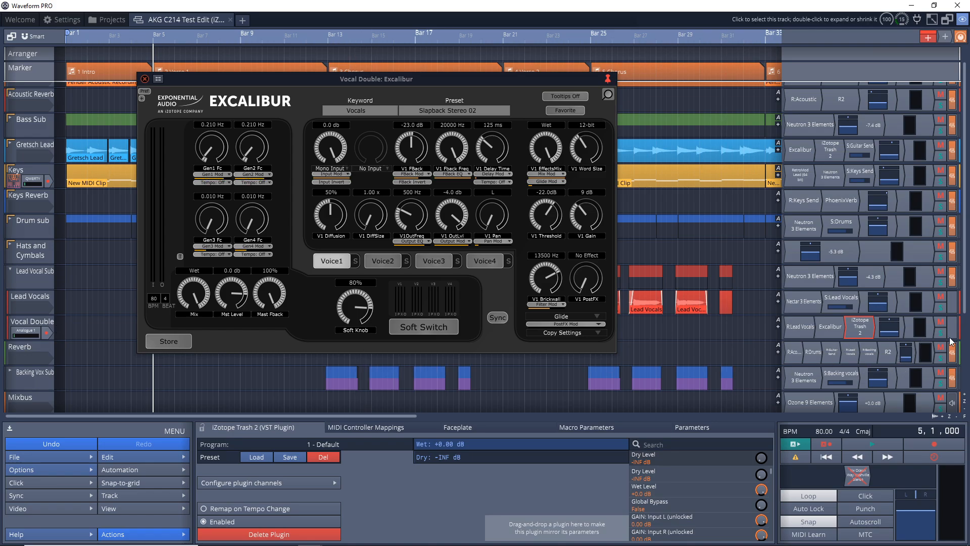
Play the full mix from bar 5 to compare it with Vocal Double muted and unmuted, then stop and close Excalibur.
key(space)
click(940, 323)
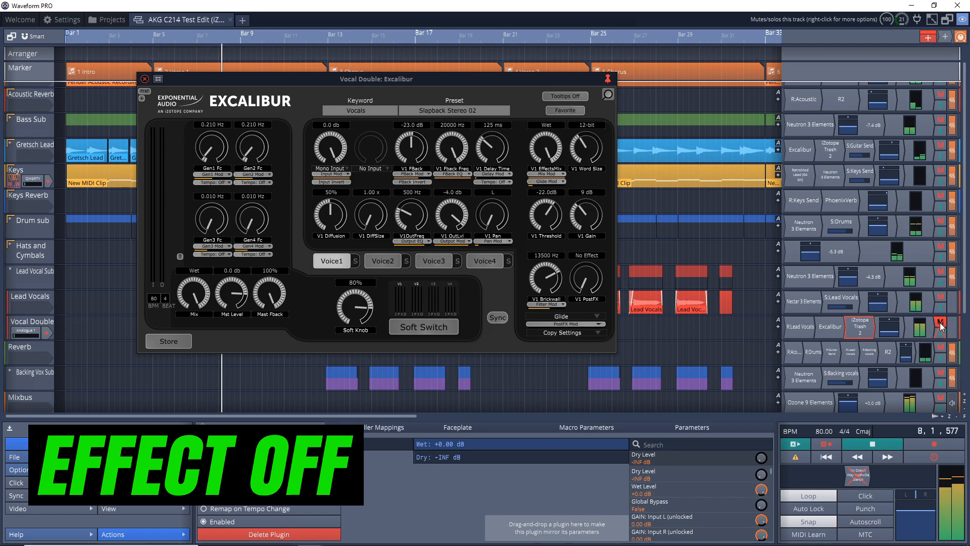
click(941, 323)
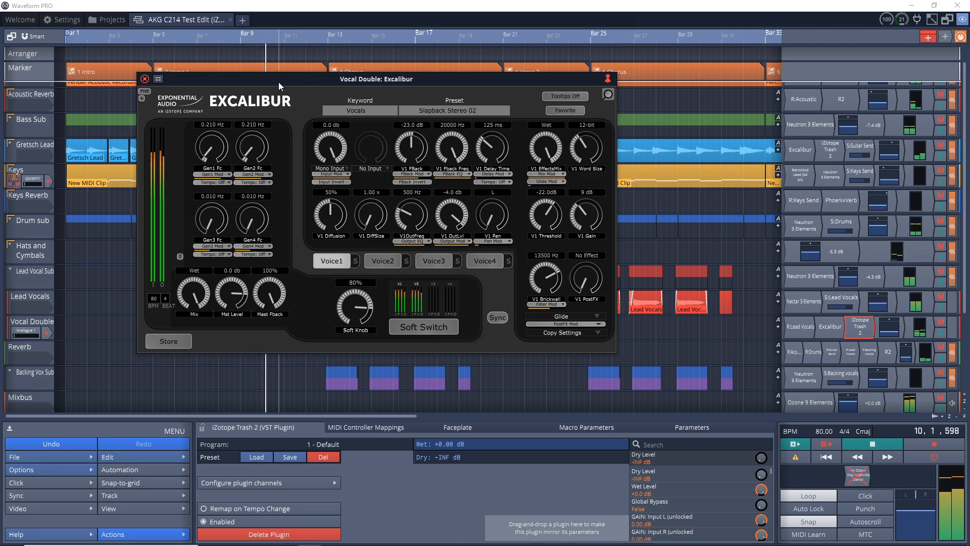
key(space)
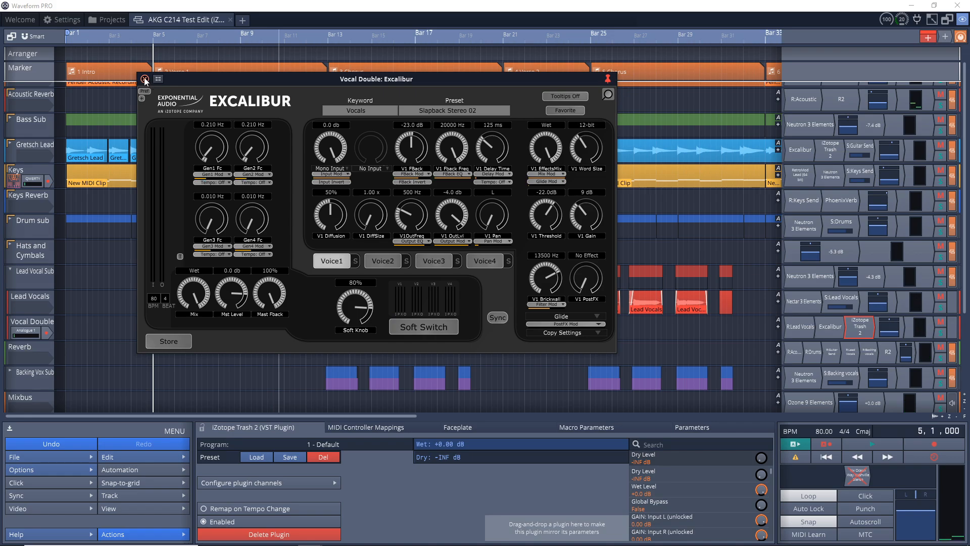
click(145, 79)
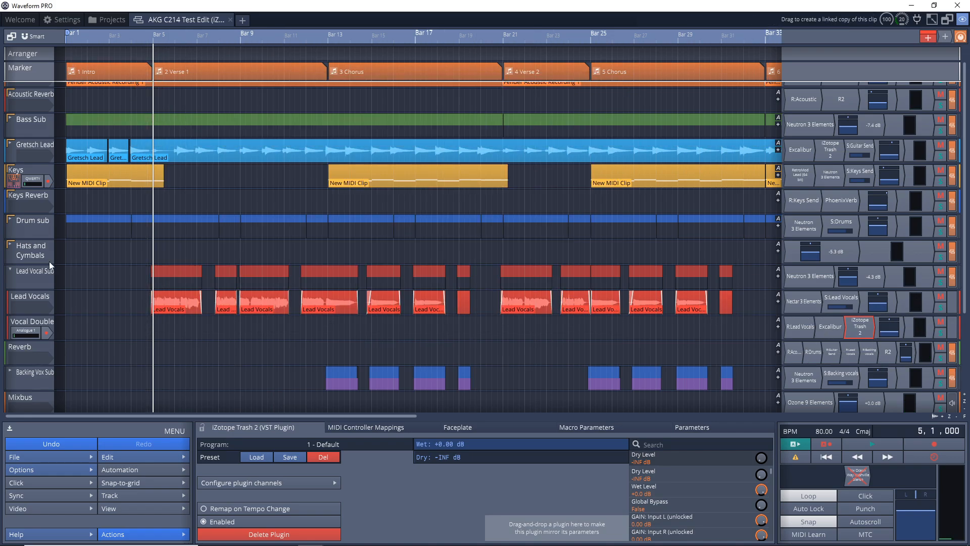
Select the Reverb track and view its R2 plugin settings, moving the plugin window clear of the track names.
click(26, 346)
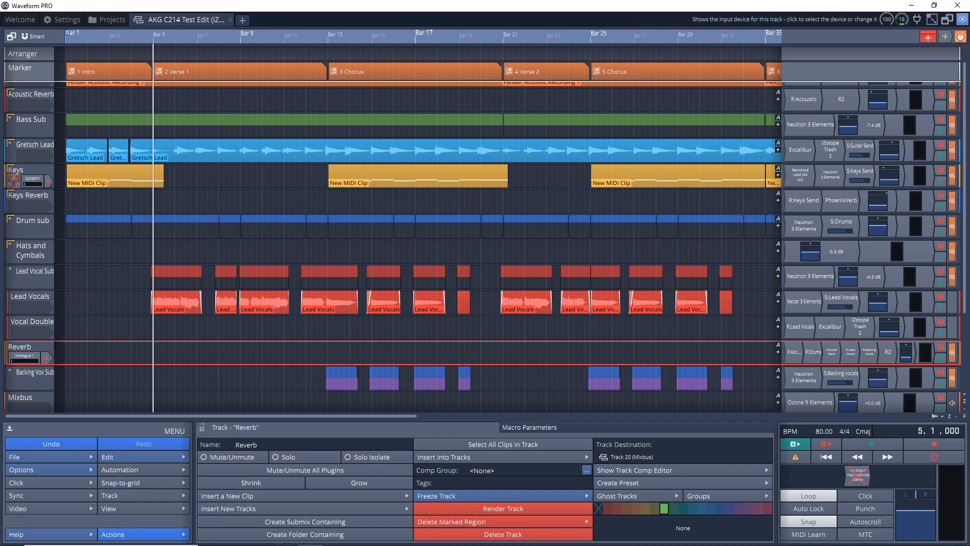
double_click(890, 353)
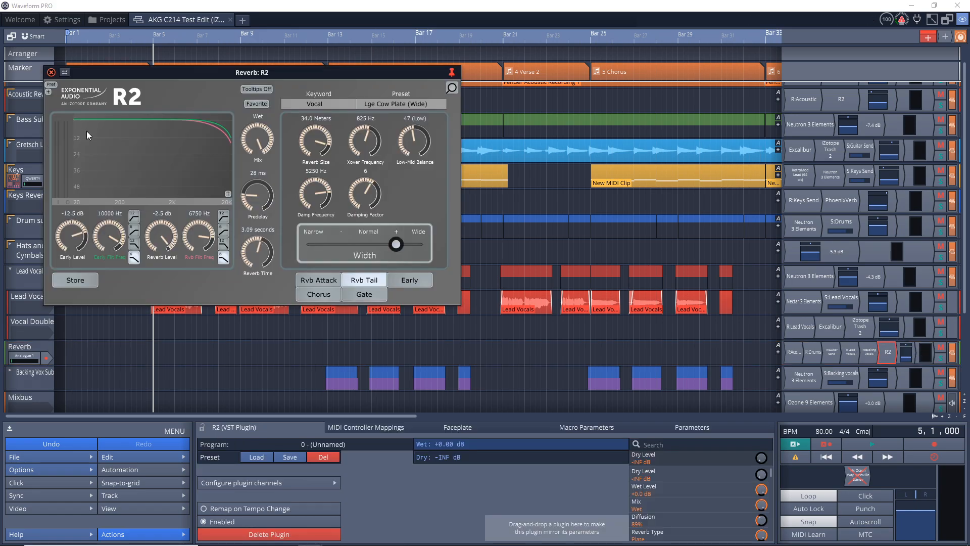
drag(149, 72, 258, 96)
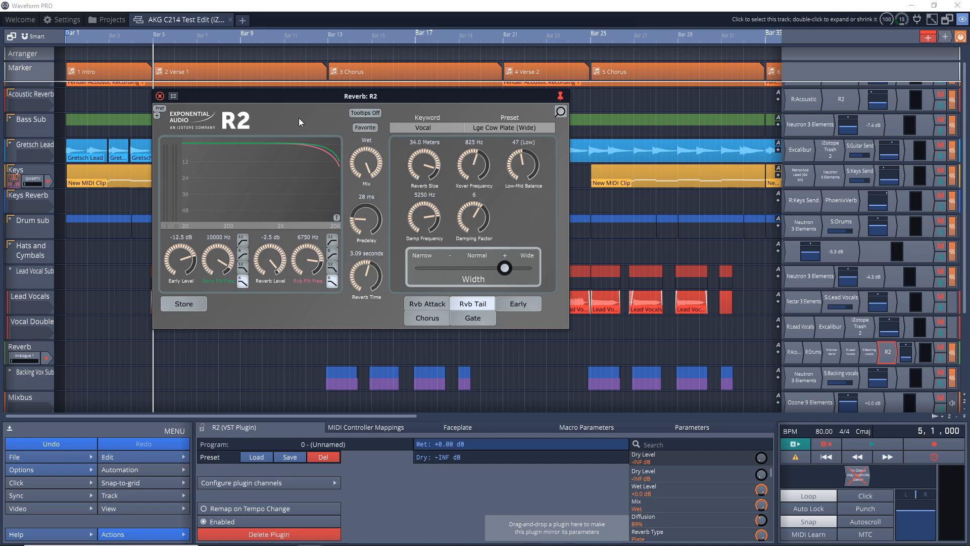
Close R2 and play the full mix from bar 5, comparing it with the Reverb track muted and unmuted, then stop playback.
click(159, 97)
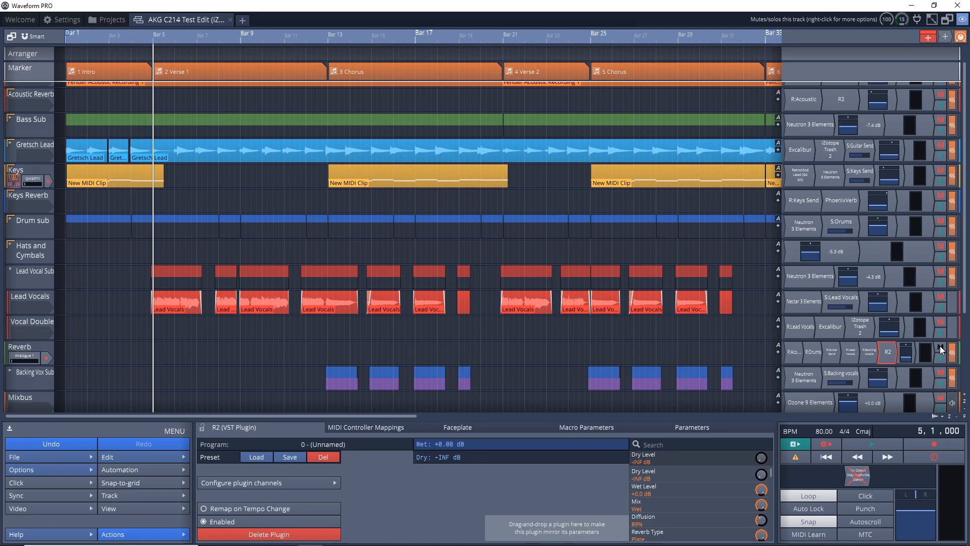
key(space)
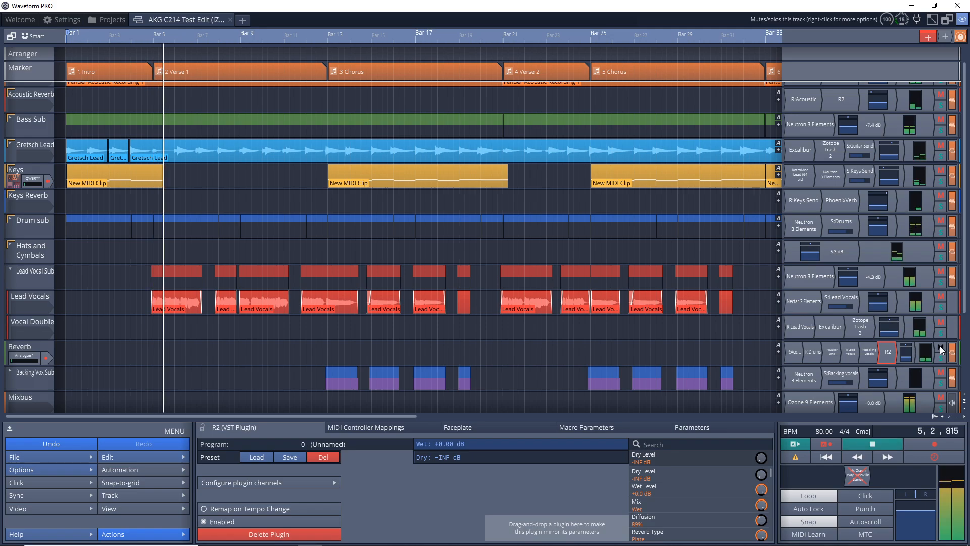
click(940, 346)
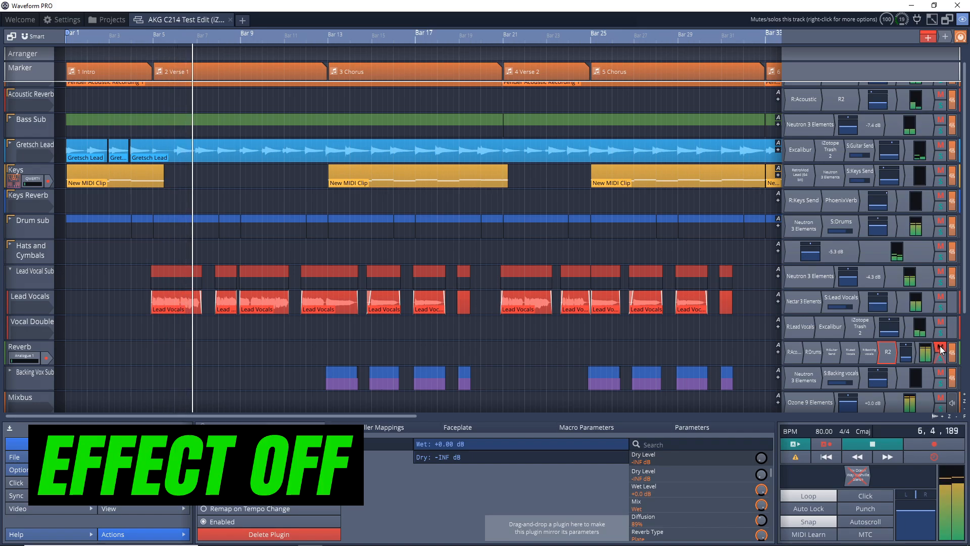
click(940, 346)
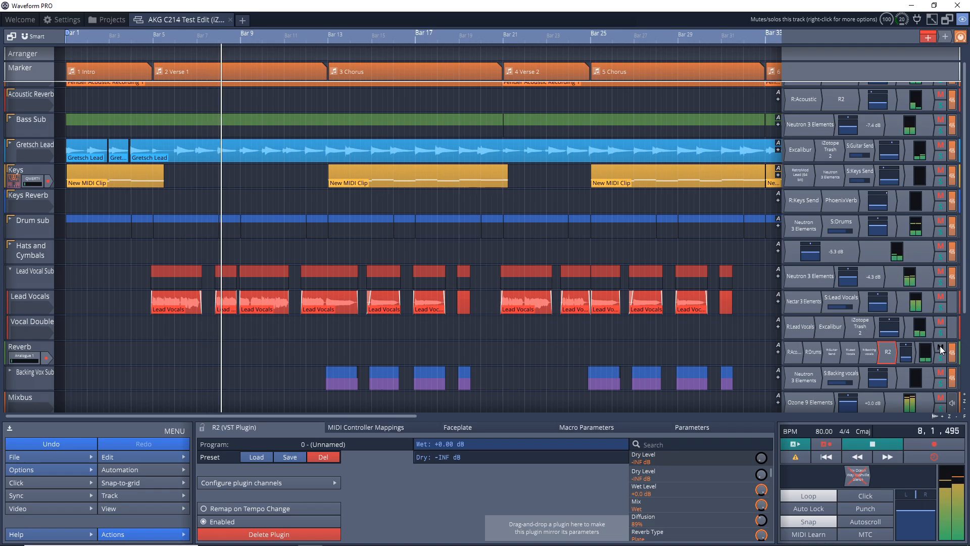
click(940, 346)
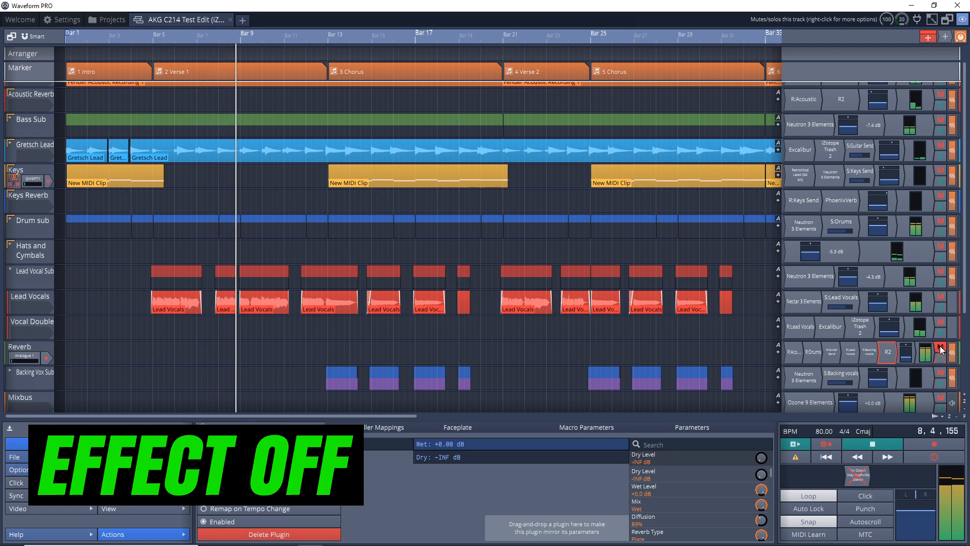
click(940, 346)
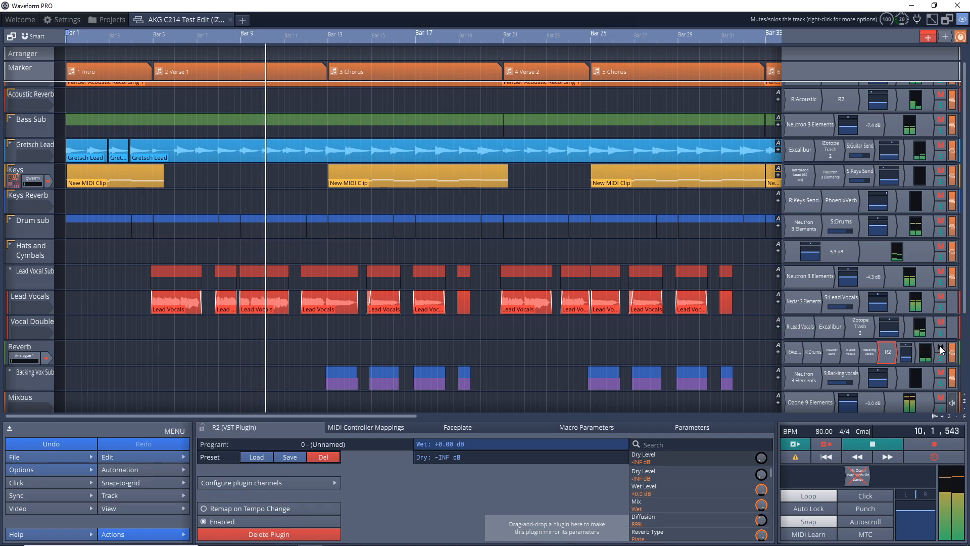
key(space)
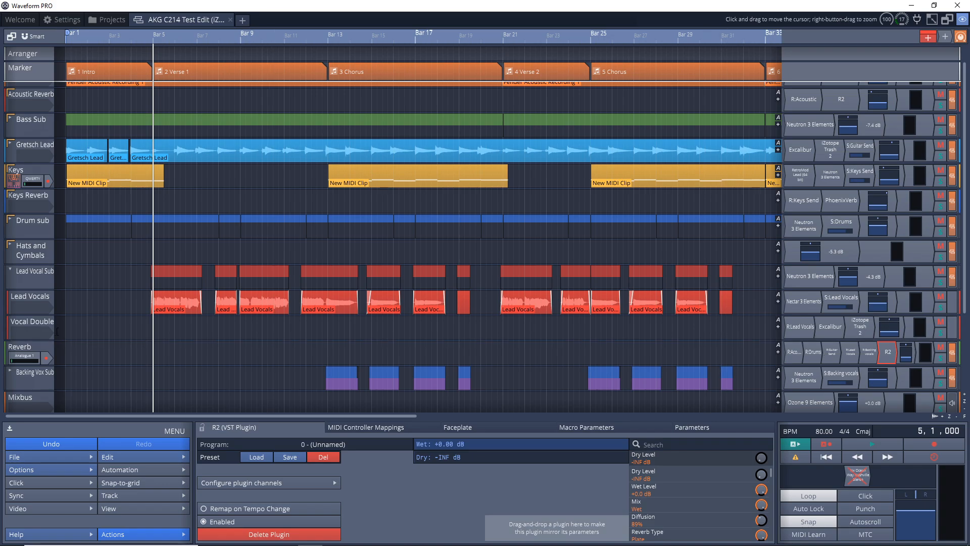
Expand the Backing Vox Sub to show its backing tracks and open its Neutron 3 Elements plugin.
scroll(26, 347, down, 2)
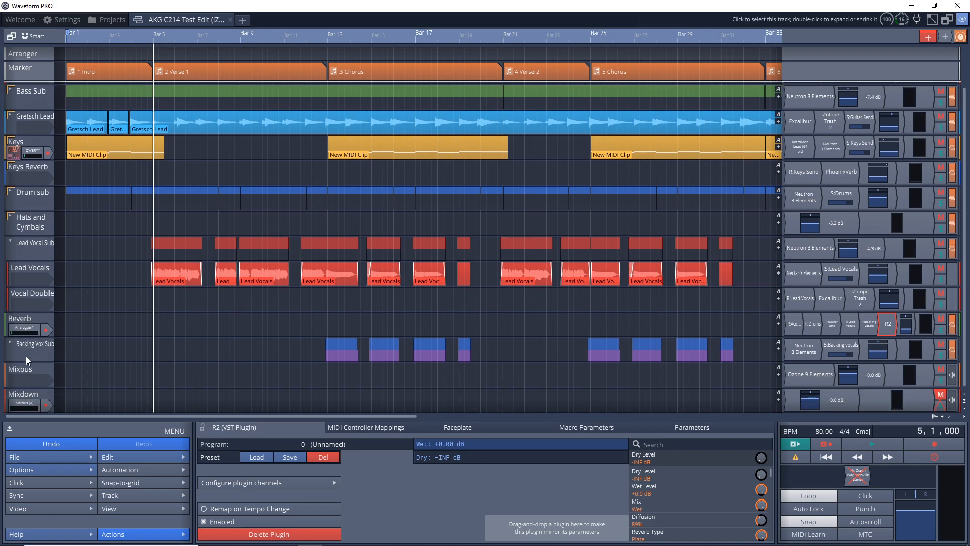
click(26, 325)
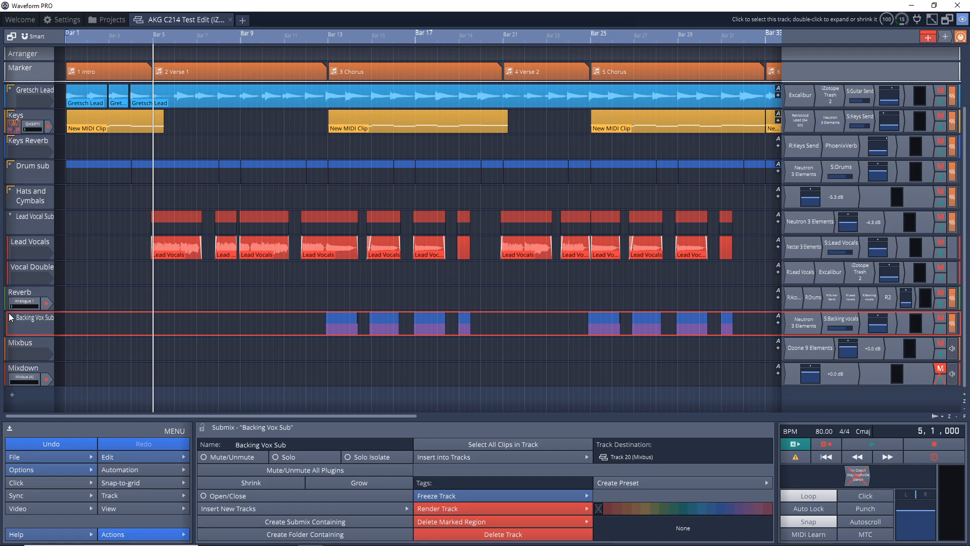
click(11, 317)
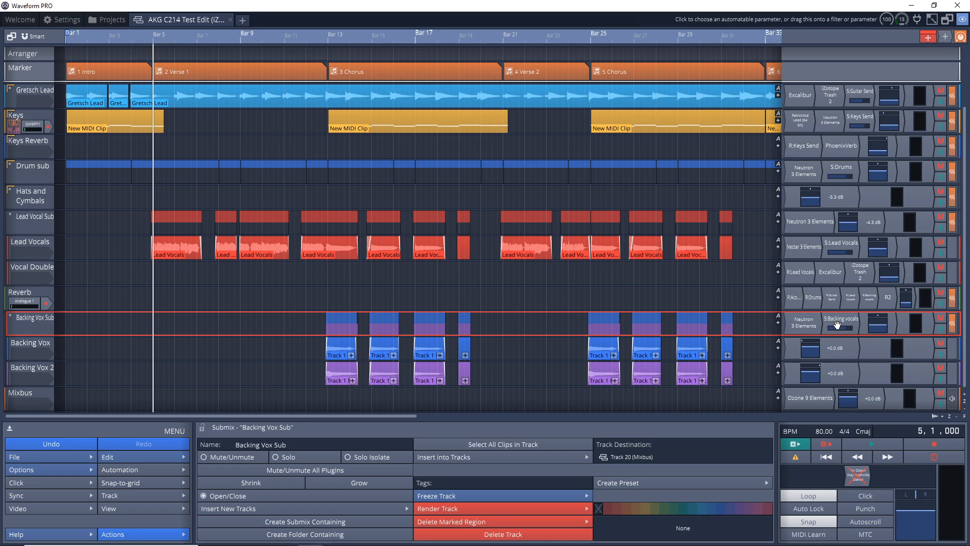
double_click(813, 330)
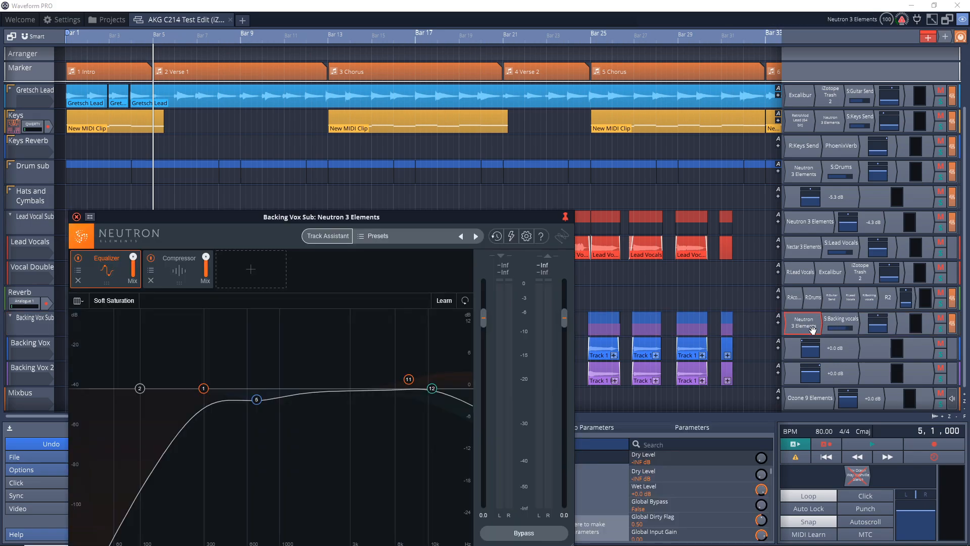
Browse the vocal presets in the Neutron Preset Manager, then close it without loading one.
click(359, 238)
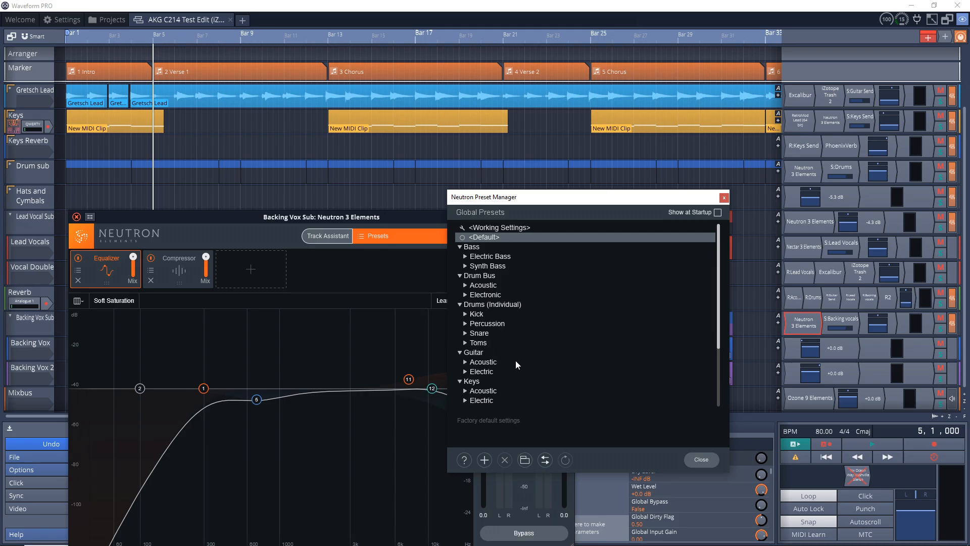
scroll(515, 362, down, 3)
click(459, 400)
scroll(499, 375, down, 8)
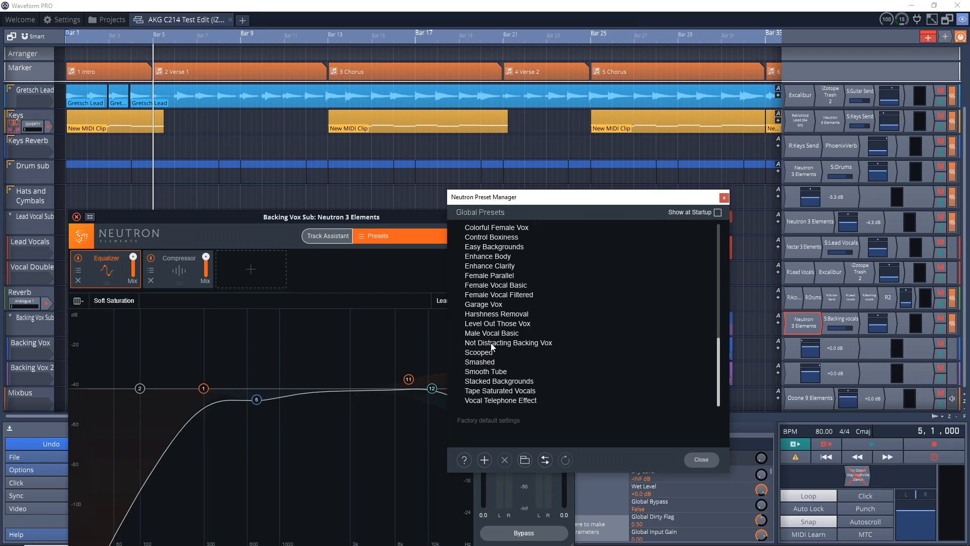
click(702, 460)
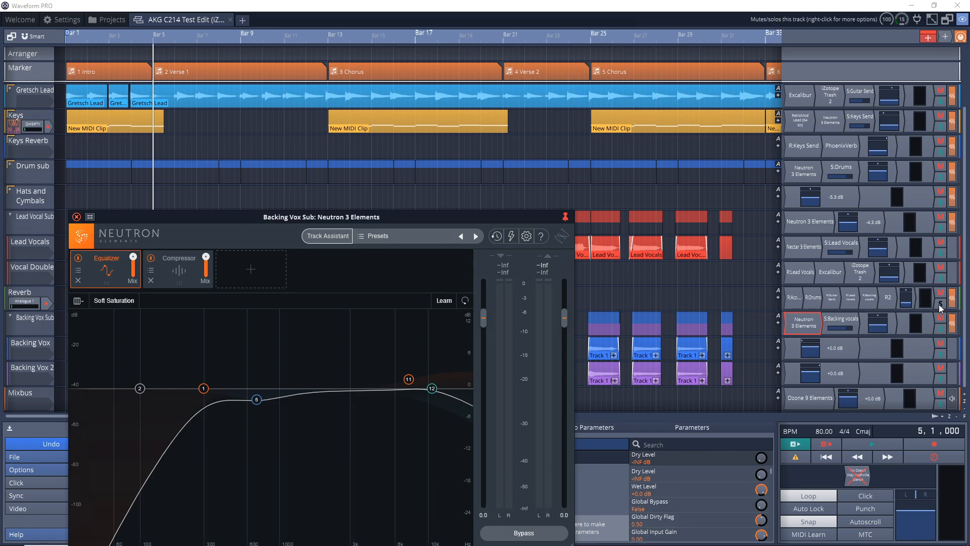
Play the mix from bar 13 and compare the backing vocals with Neutron 3 Elements disabled and enabled.
click(328, 34)
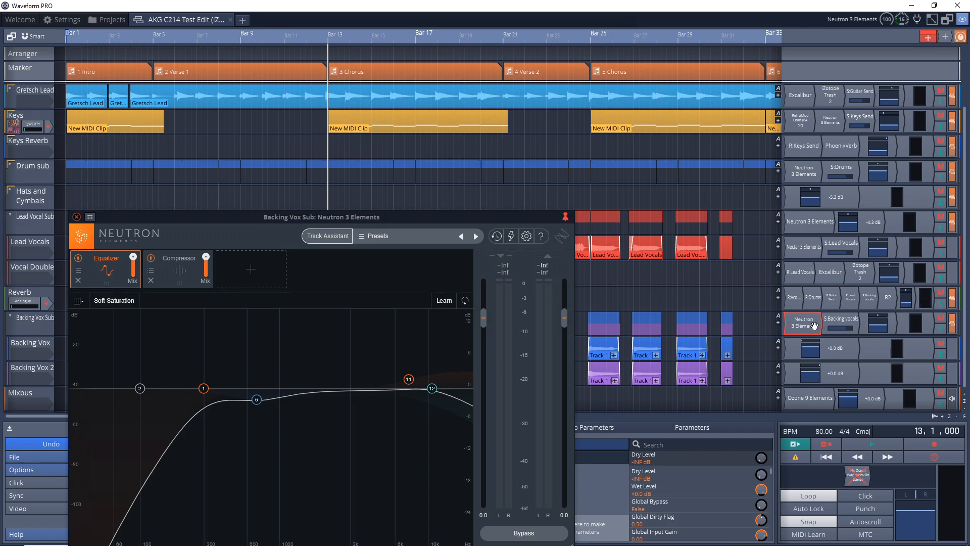
key(space)
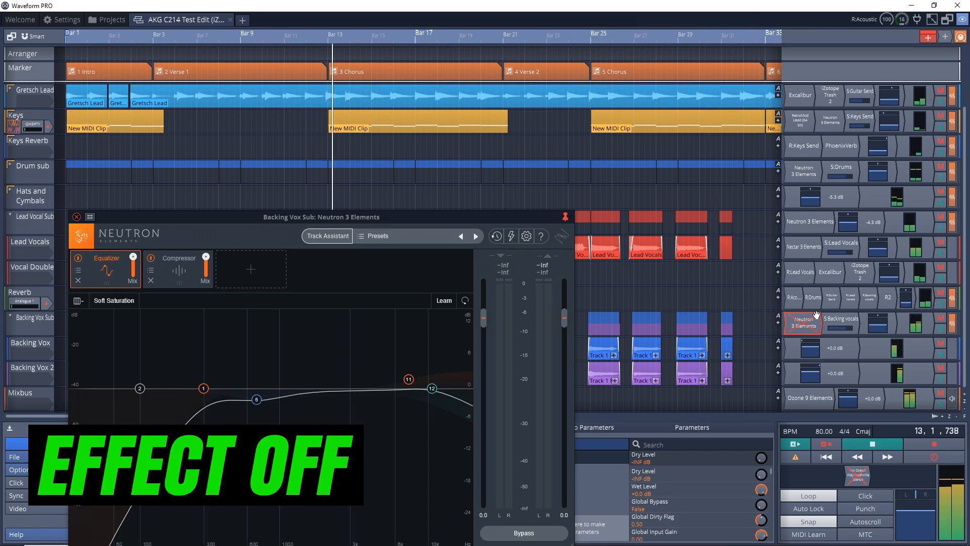
right_click(798, 322)
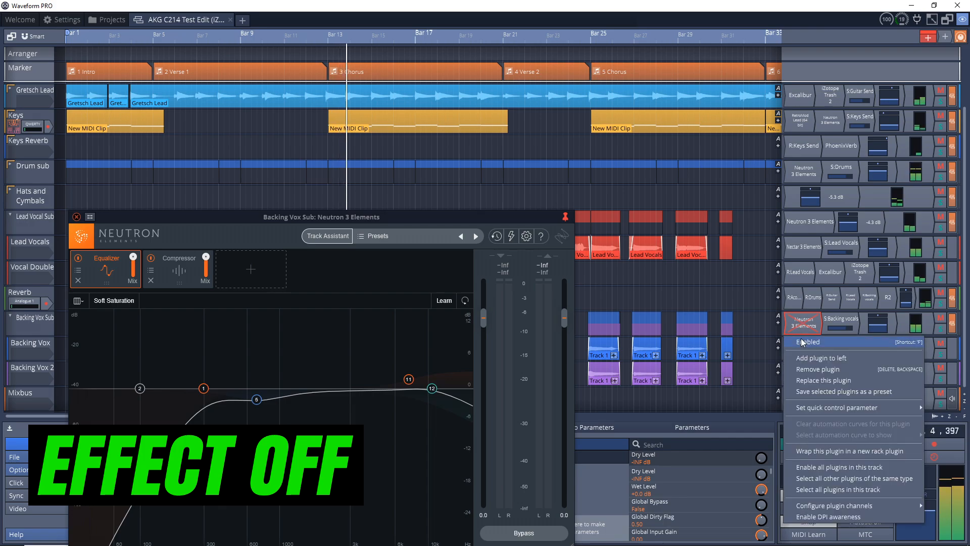
click(803, 339)
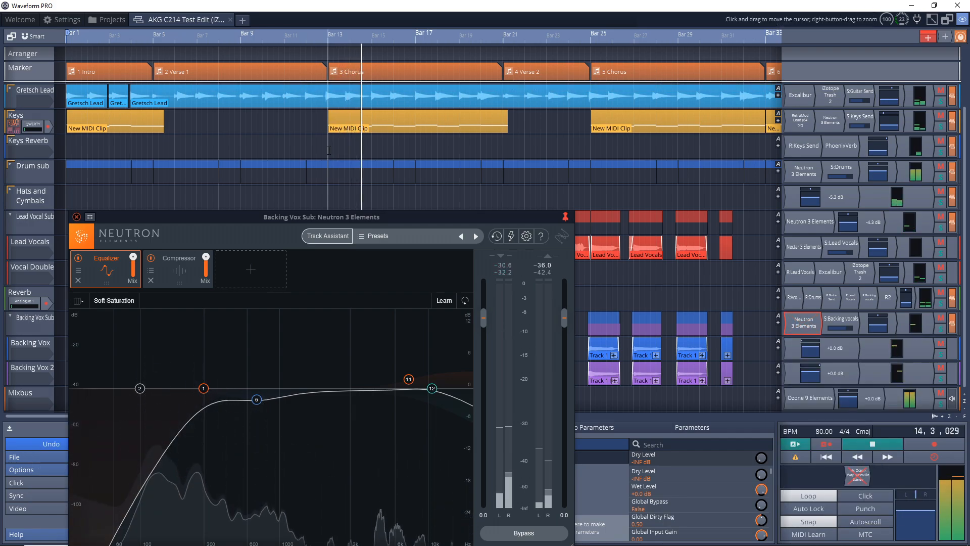
right_click(804, 324)
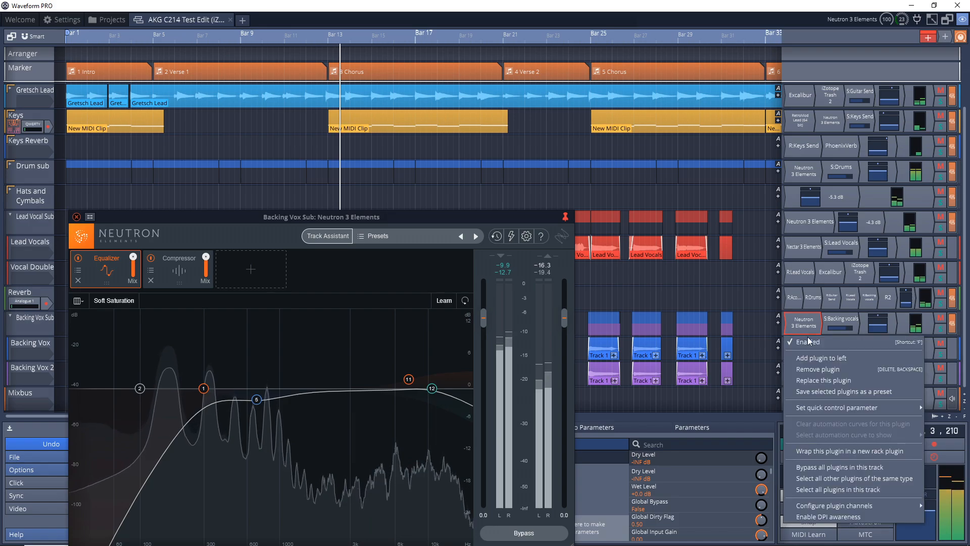
click(810, 343)
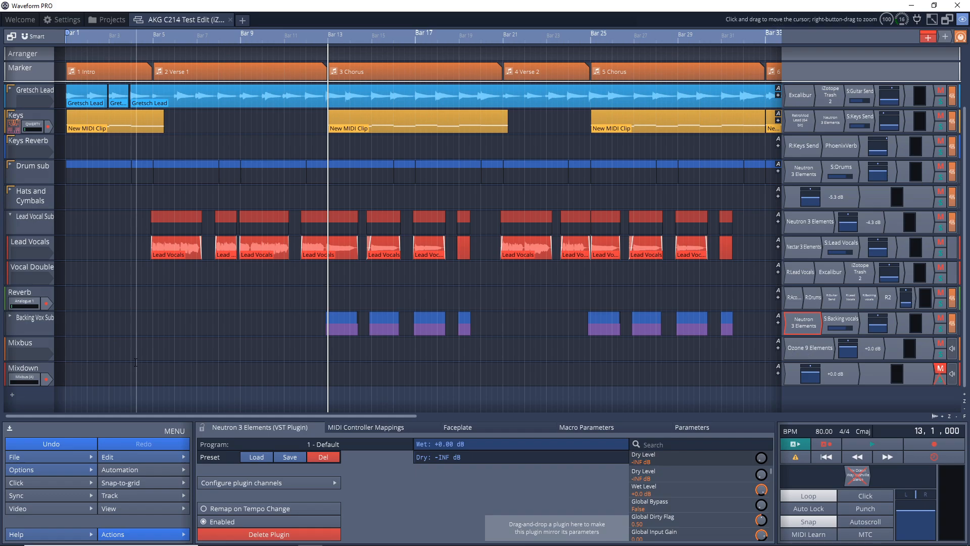
Open Ozone 9 Elements on the Mixbus, view the Pop Vocal preset in its preset manager, and close the preset manager.
double_click(810, 351)
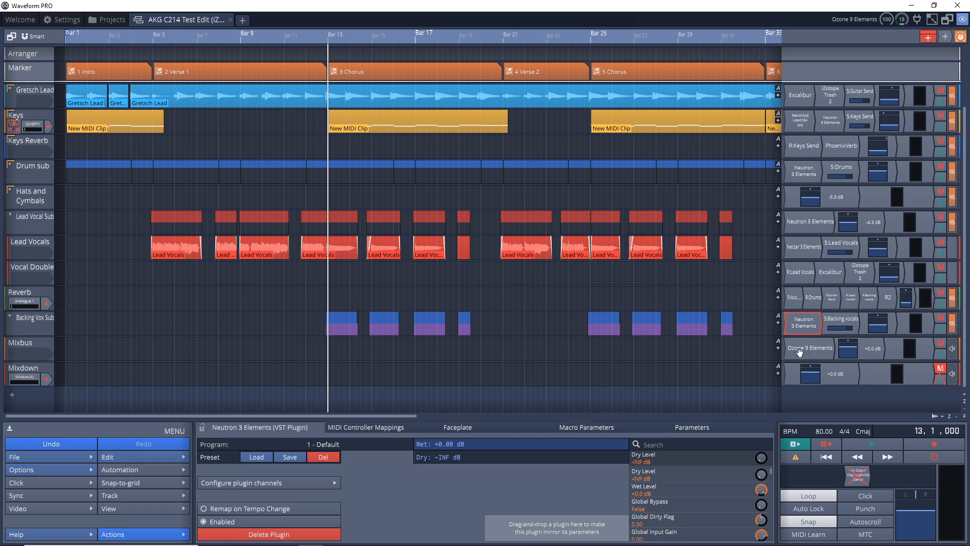
drag(384, 88, 302, 98)
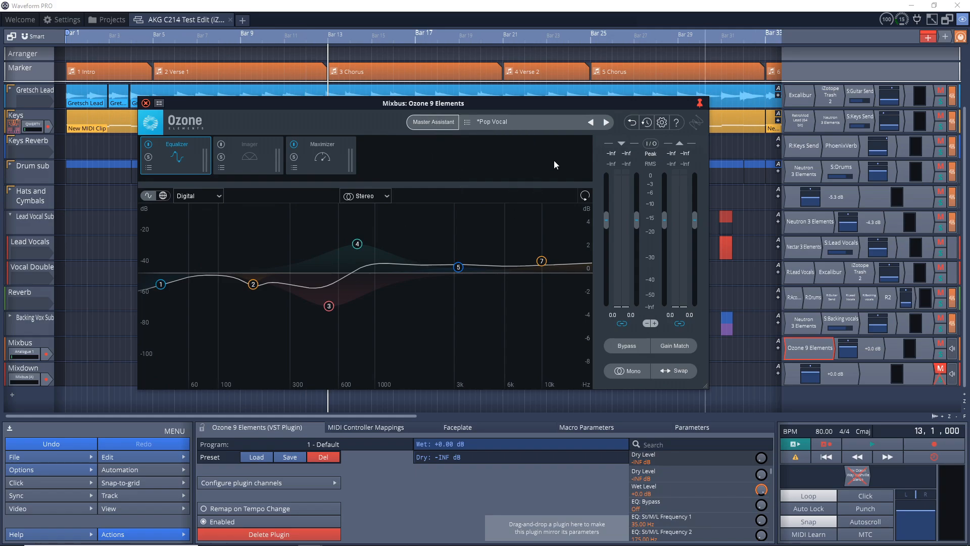
click(468, 121)
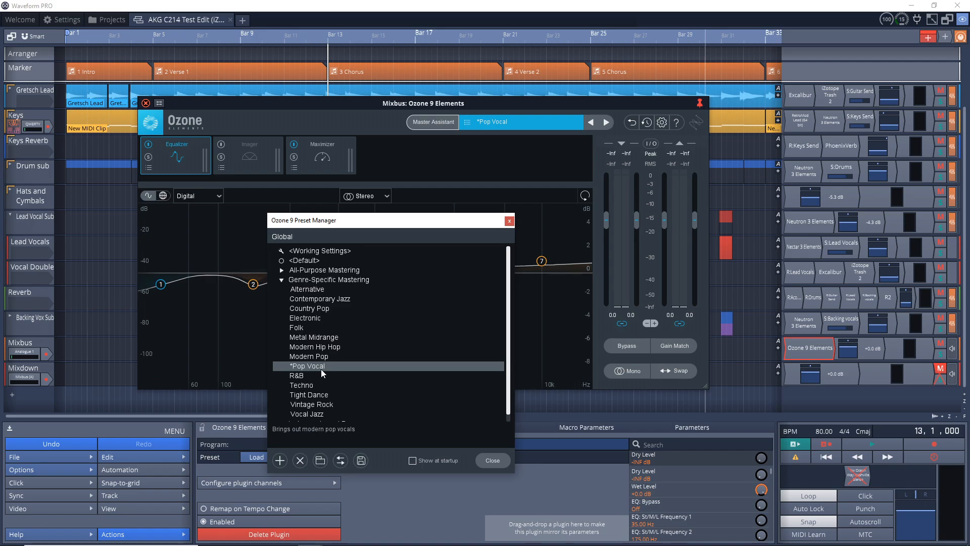
click(510, 221)
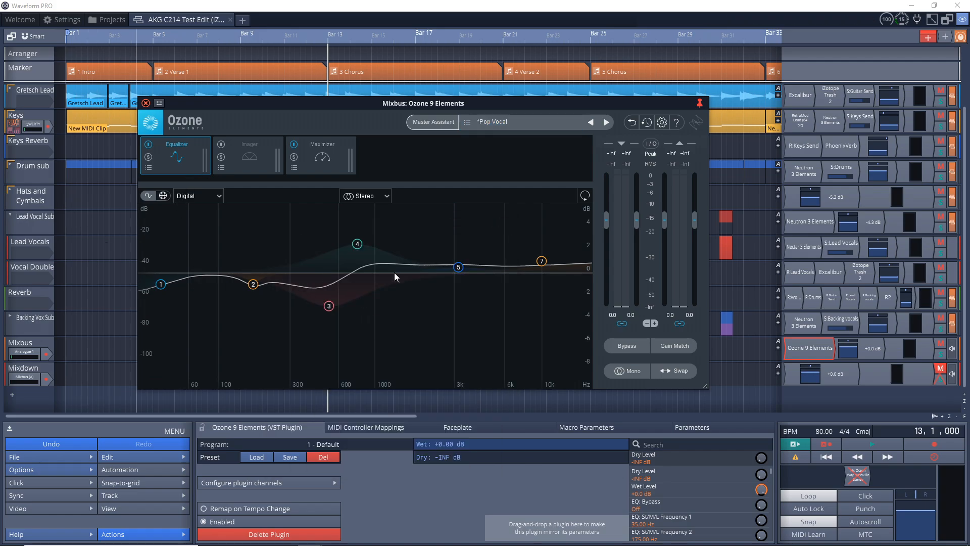
View Ozone's Maximizer and Imager module settings, and move the plugin window clear of the bar 5 area.
click(326, 152)
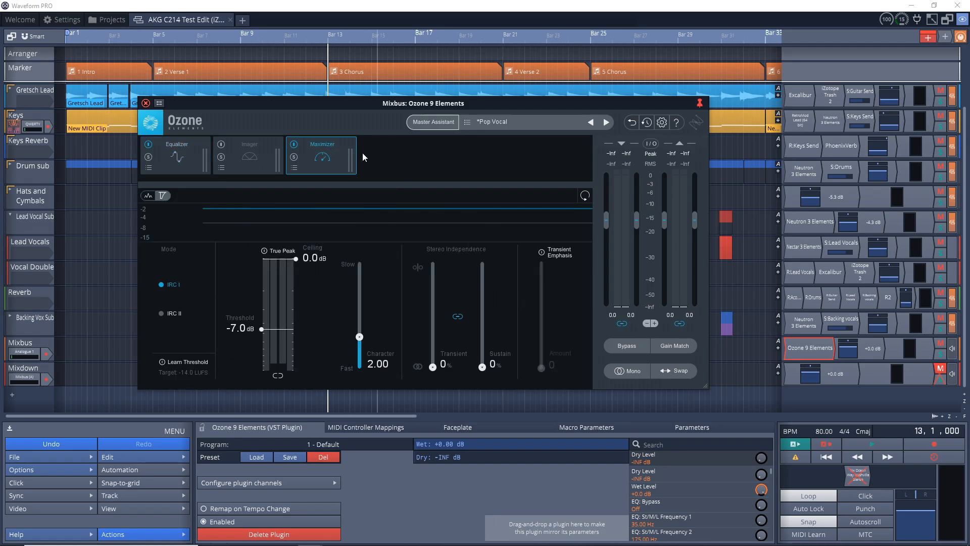
click(277, 148)
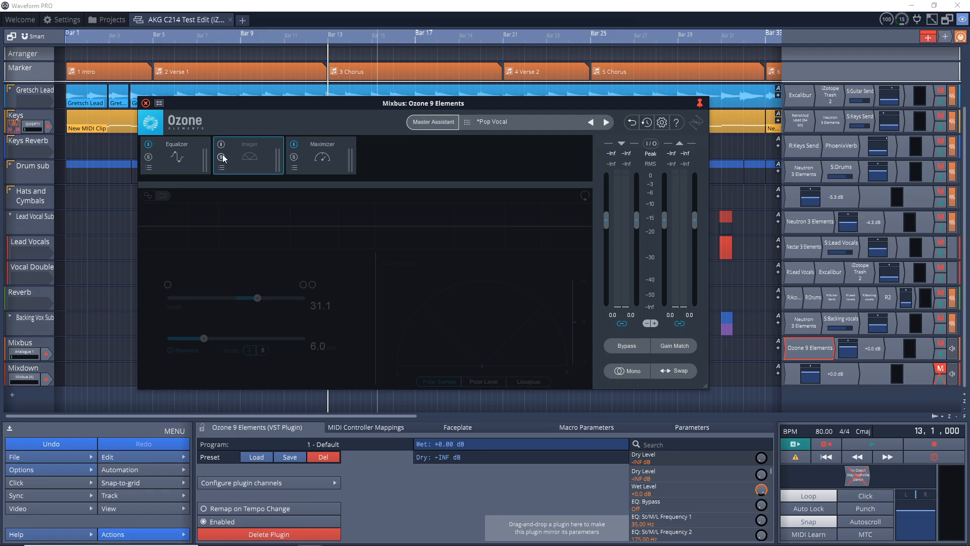
drag(208, 105, 403, 120)
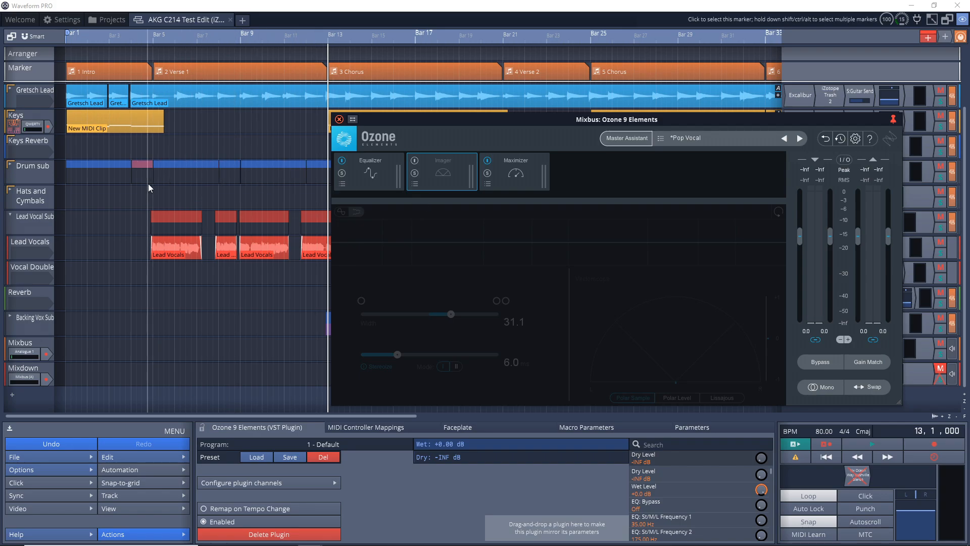
Play the mix from bar 5, enable Ozone's Imager module and set its Width to 16.3.
click(150, 309)
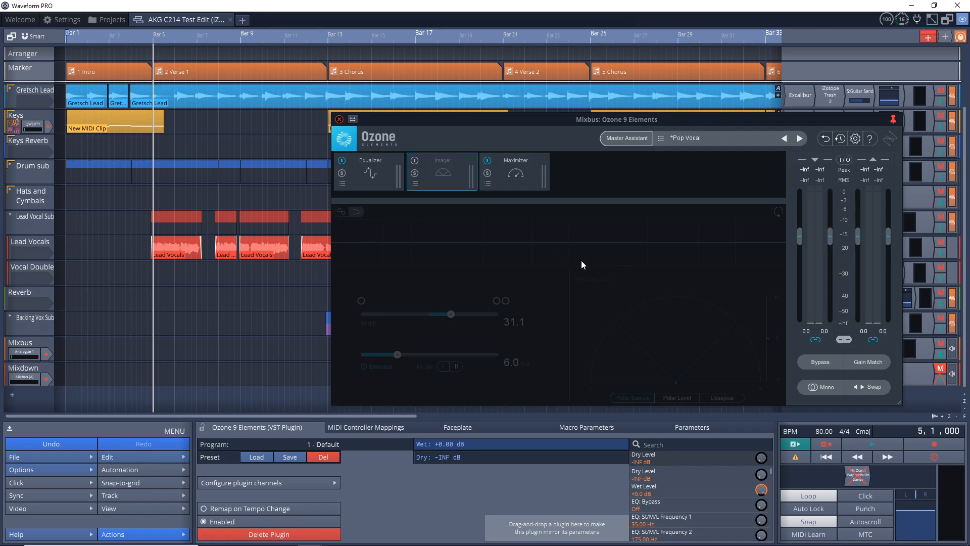
key(space)
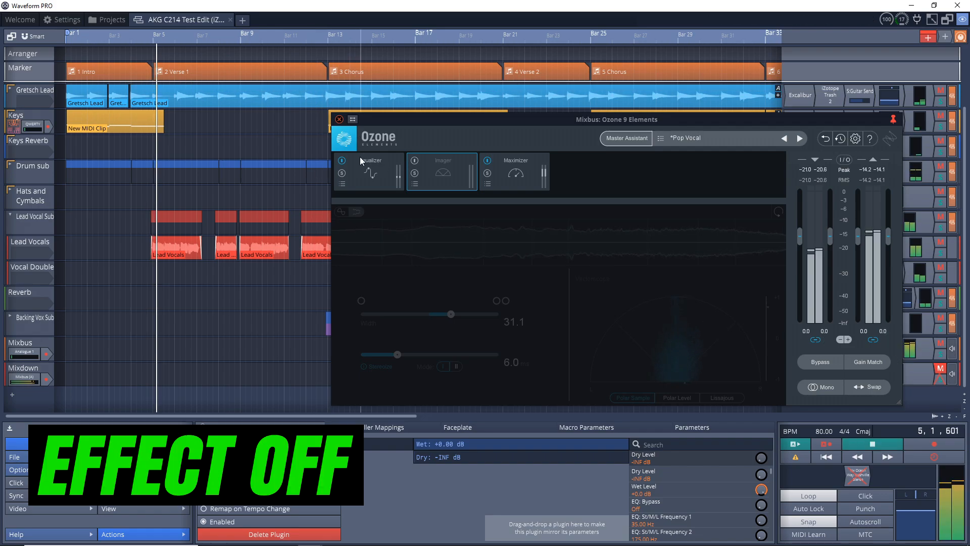
click(415, 161)
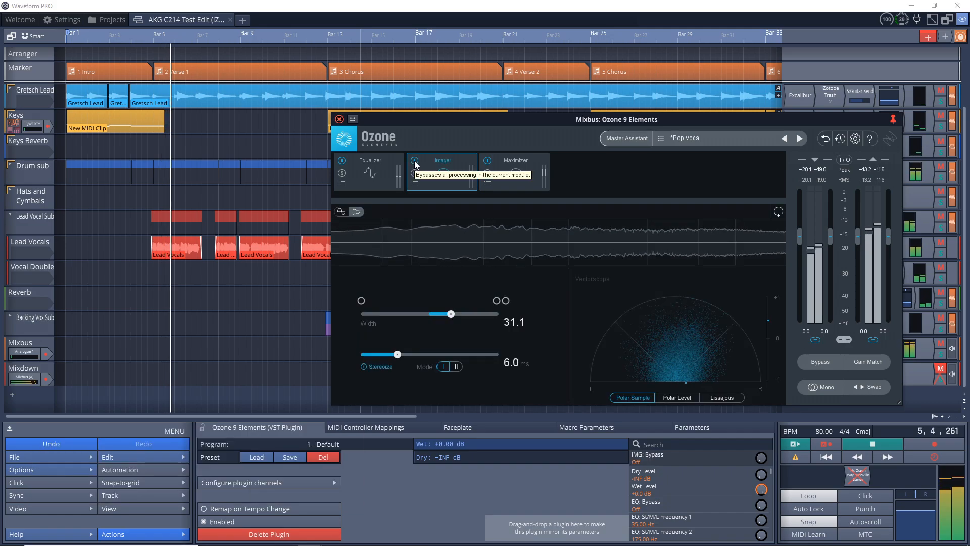
drag(451, 314, 439, 320)
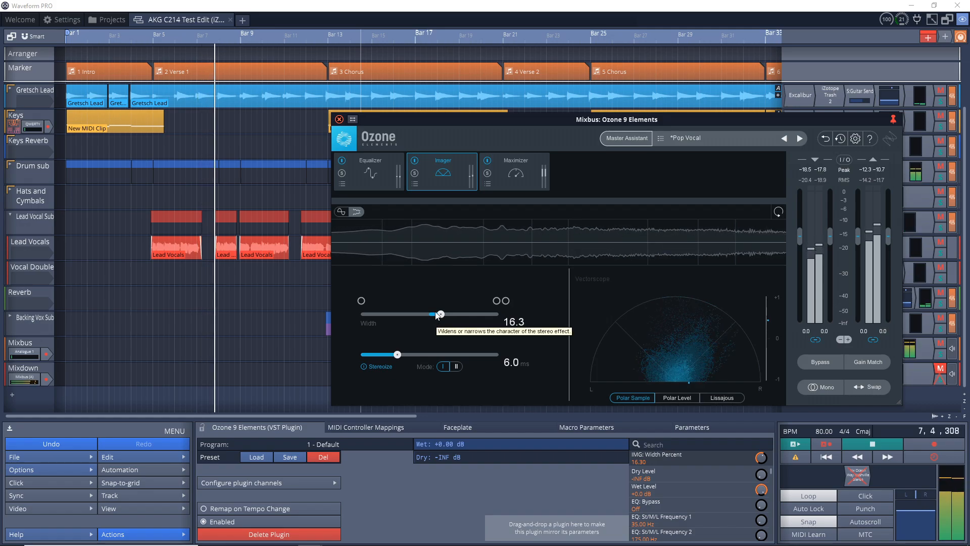
Compare the mix with the Imager bypassed and enabled, leave it bypassed, and stop playback.
click(416, 159)
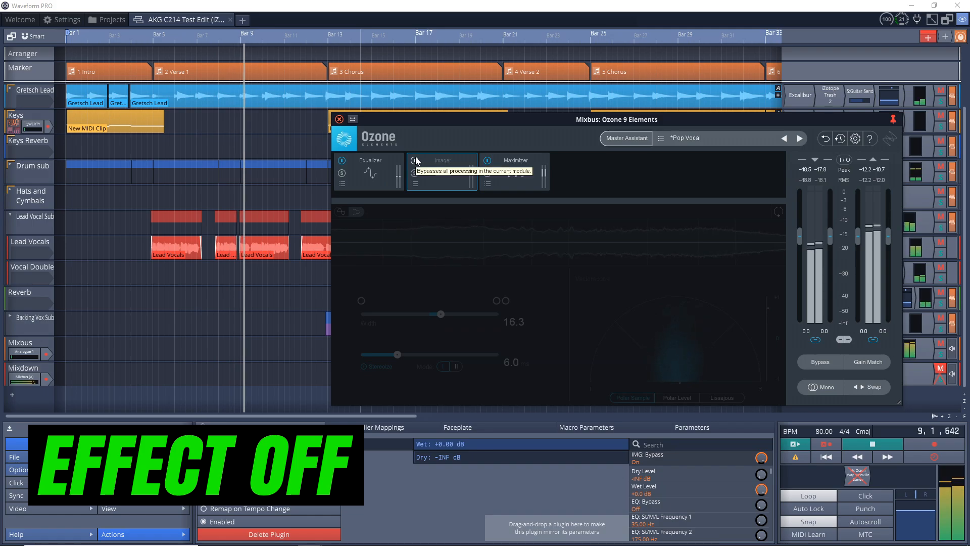
click(416, 158)
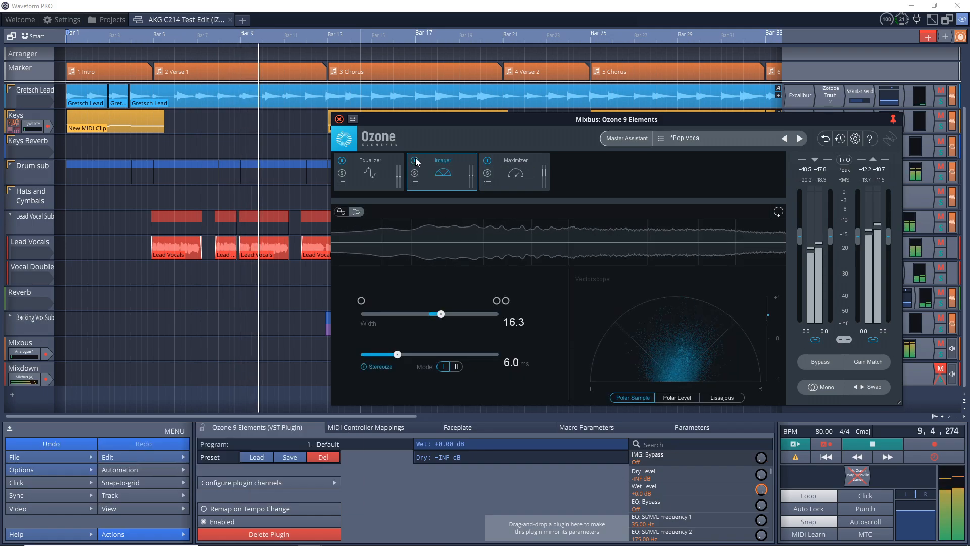
click(415, 160)
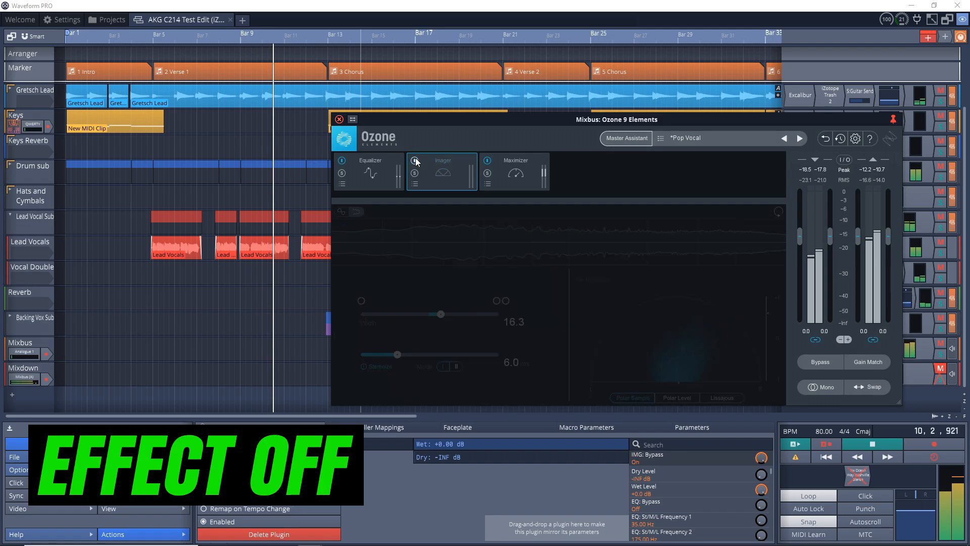
key(space)
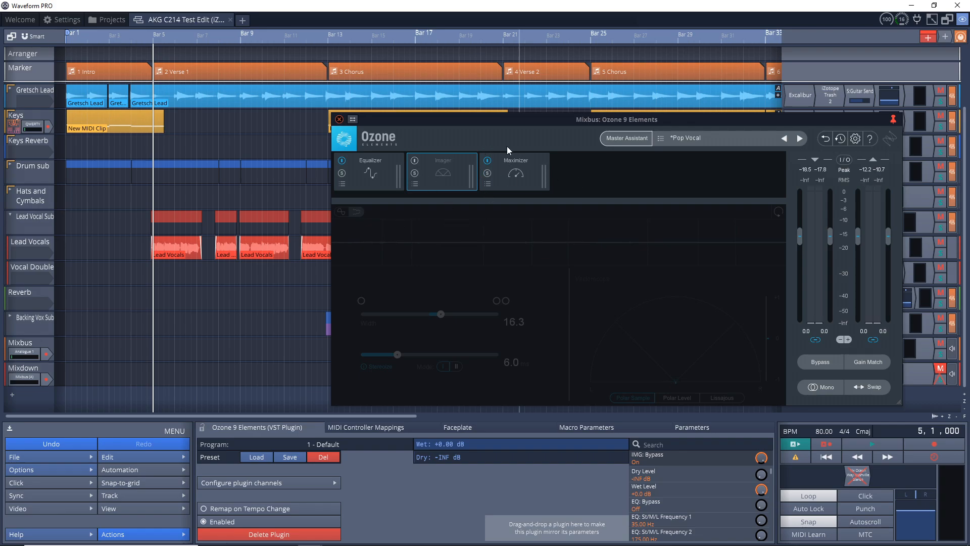
Show Ozone's Equalizer module, move the plugin window clear of the track plugin chains, and enable Gain Match.
click(368, 174)
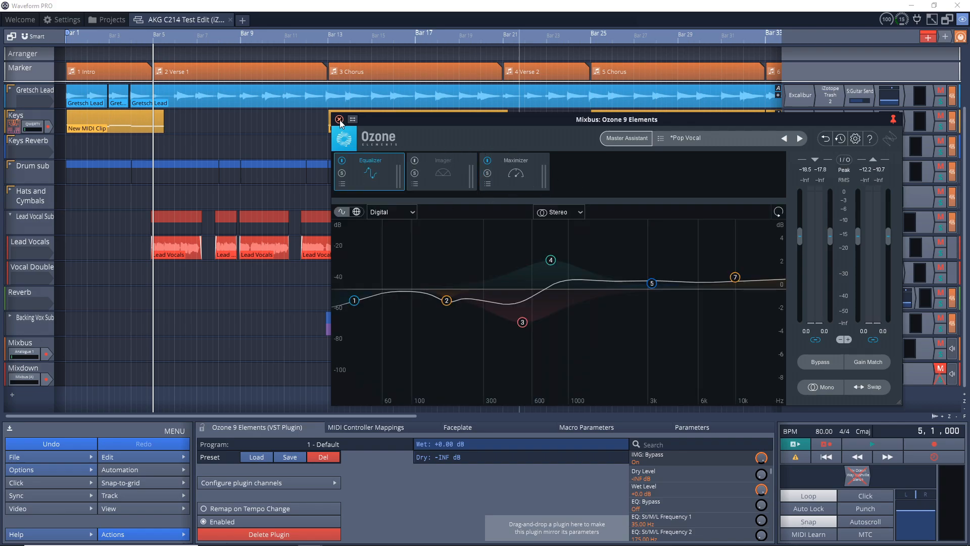
drag(695, 119, 558, 100)
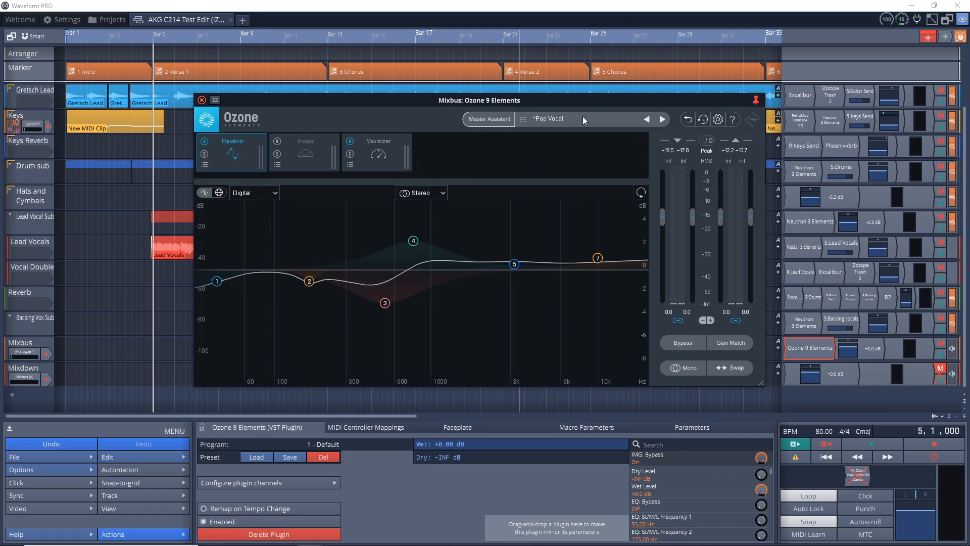
click(711, 347)
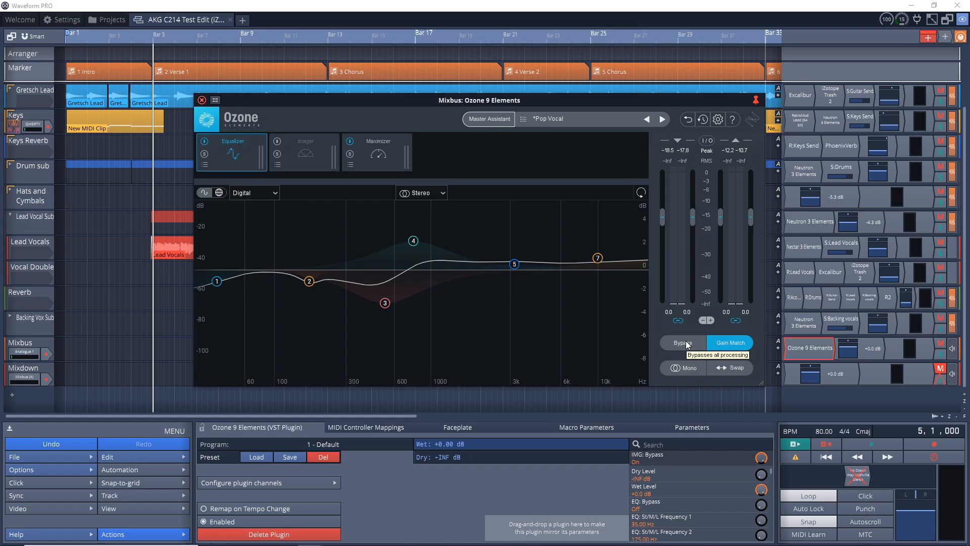
Play the mix from bar 5, compare it with all Ozone processing bypassed and active, and stop playback with processing active.
key(space)
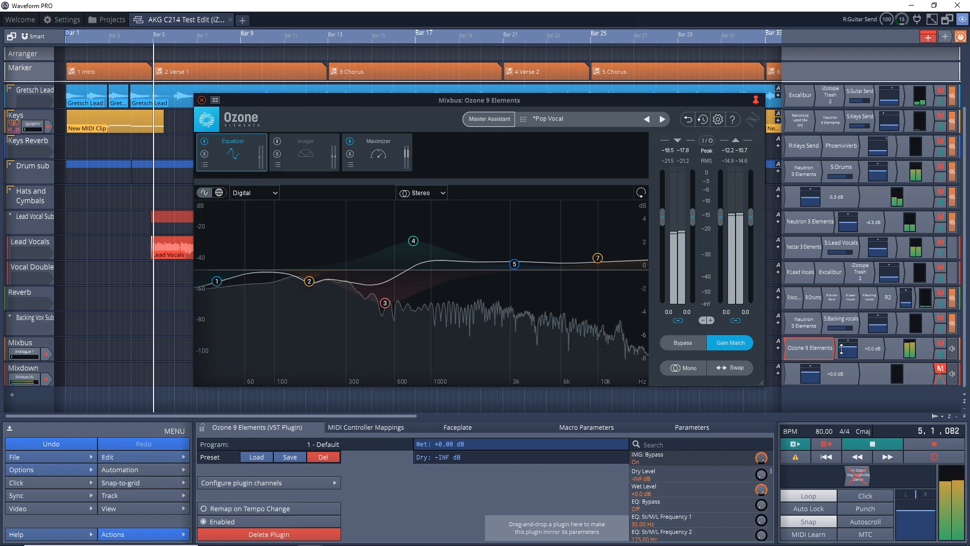
click(682, 343)
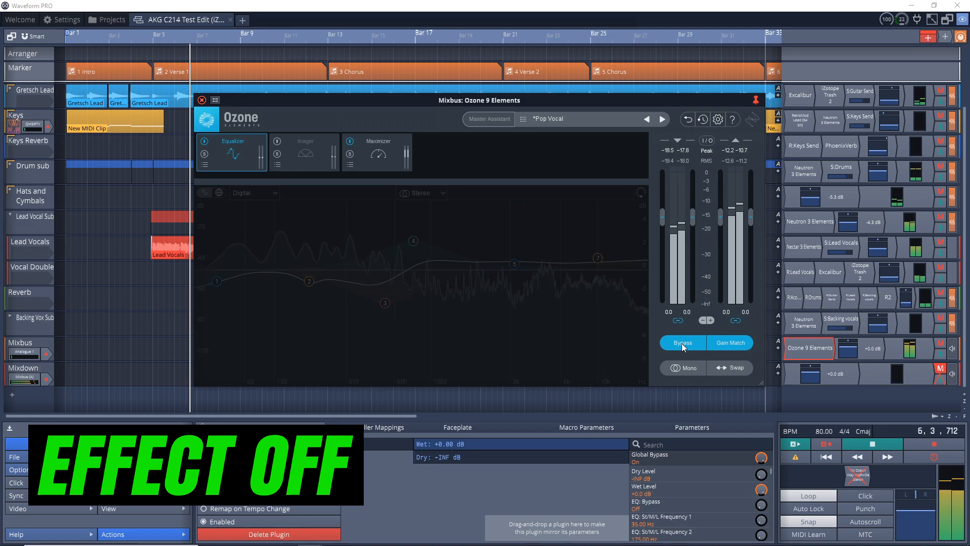
click(682, 343)
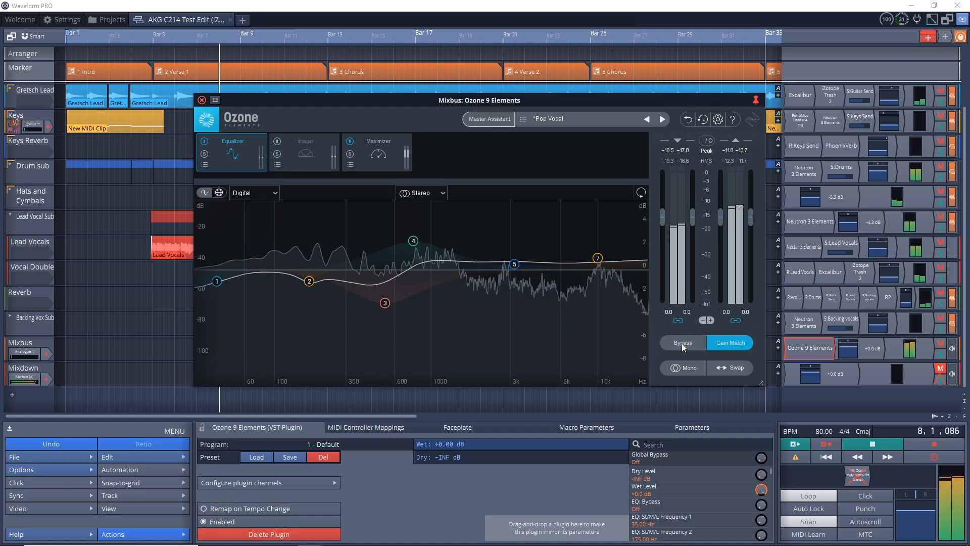
click(682, 343)
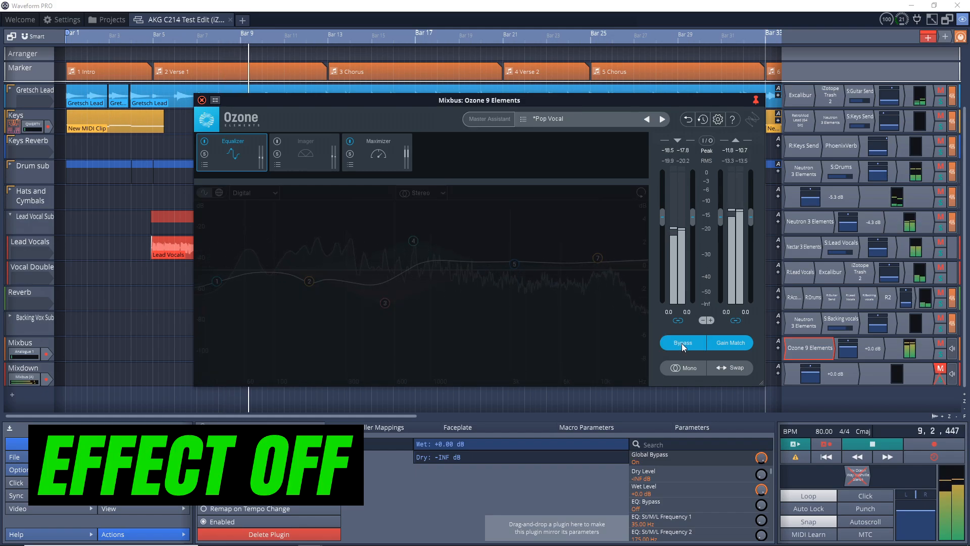
click(682, 344)
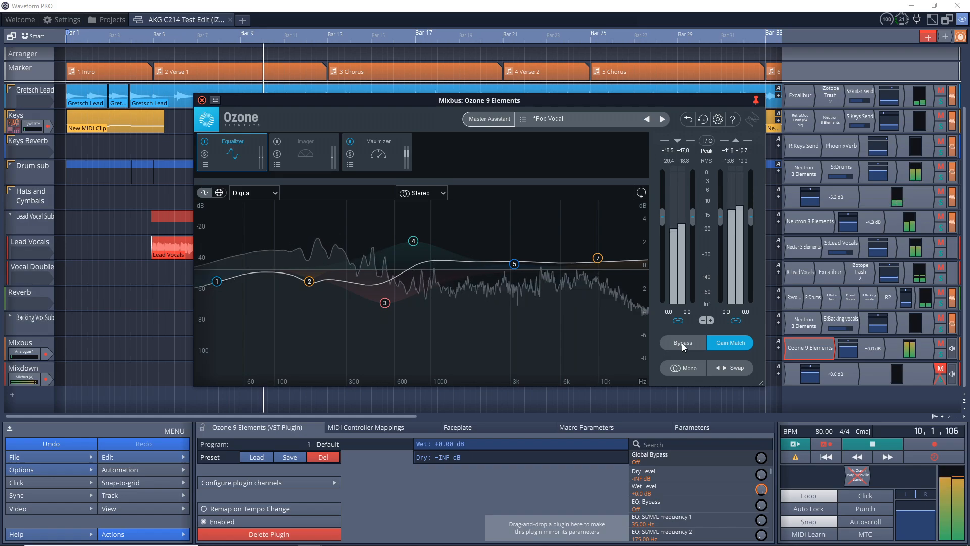
click(681, 344)
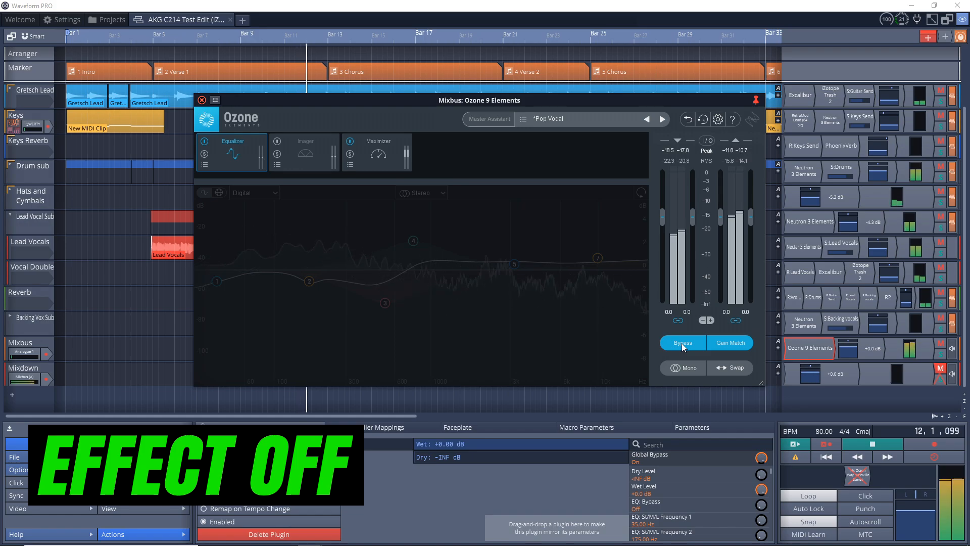
click(681, 344)
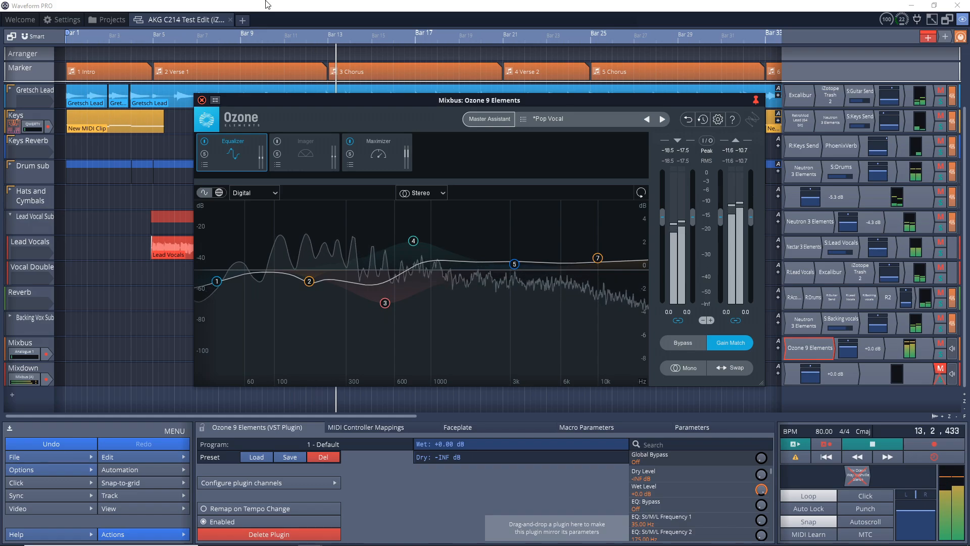
key(space)
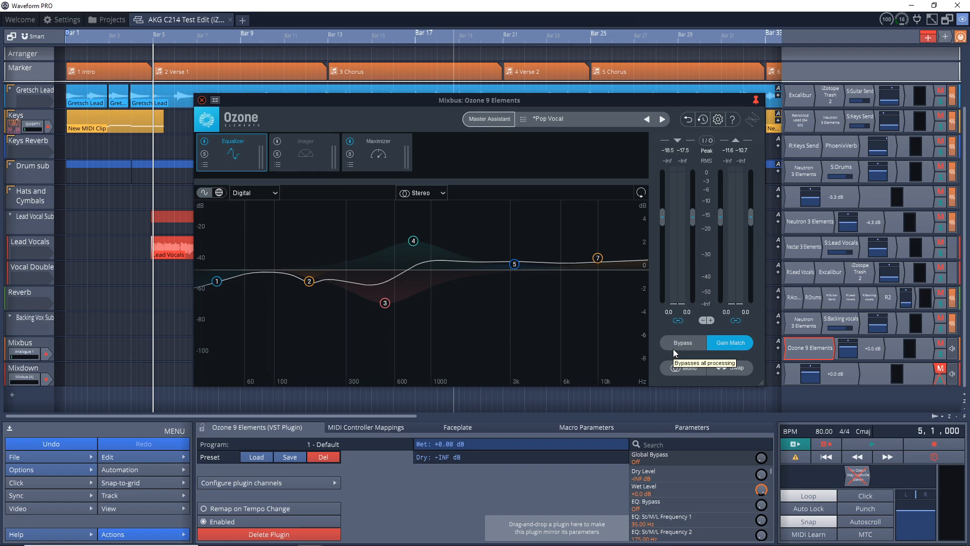
Close the Ozone 9 Elements window and look over the plugin chains across the mix's tracks.
key(Escape)
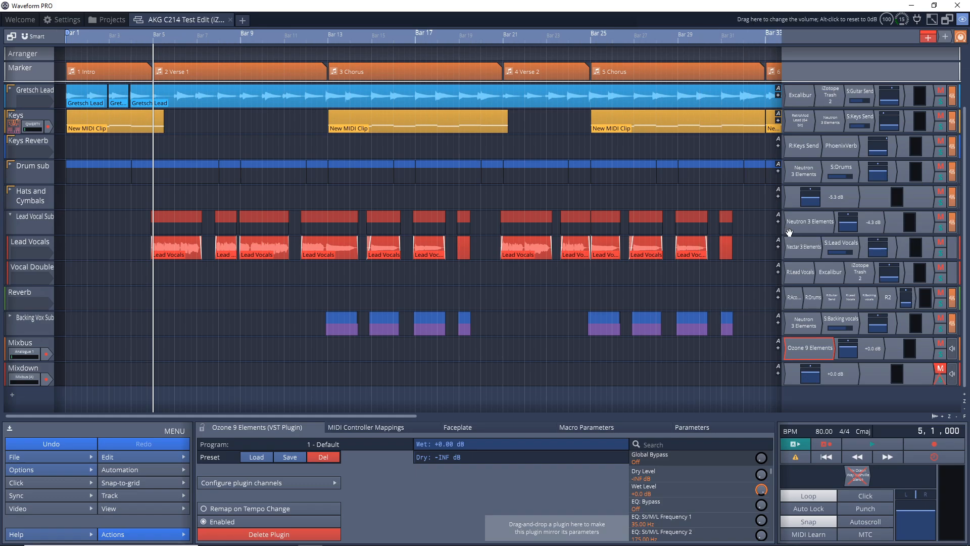
scroll(33, 248, up, 3)
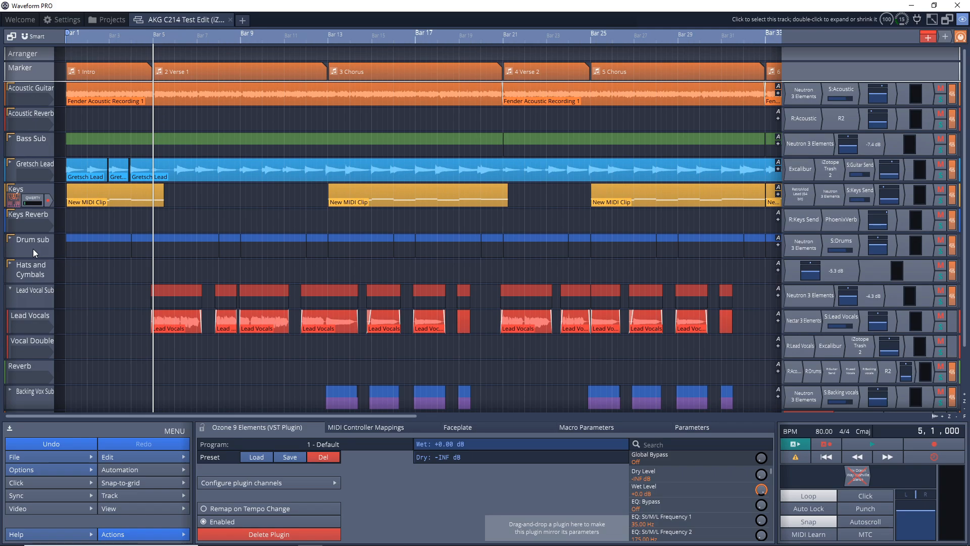
scroll(32, 249, down, 2)
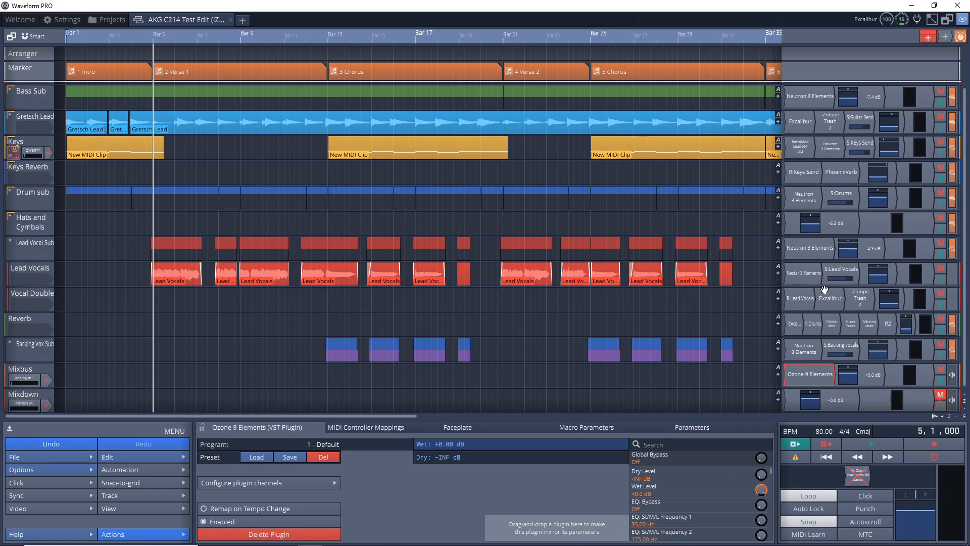